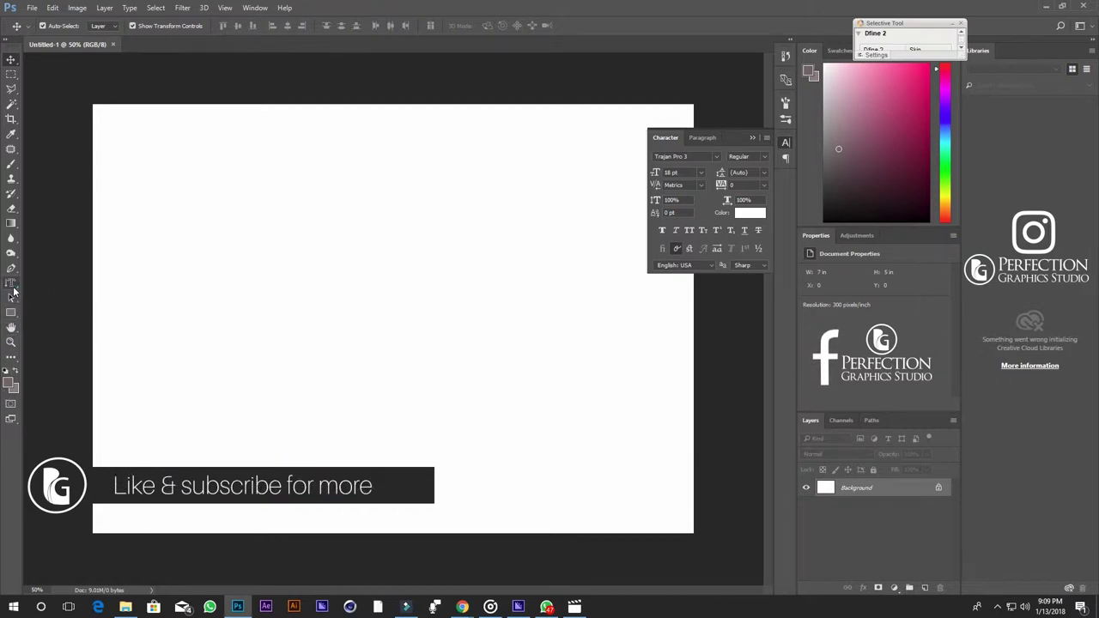
- Switch to the Horizontal Type Tool, then back to the Move tool
{"action": "right_click", "coordinate": [11, 283]}
{"action": "left_click", "coordinate": [54, 284]}
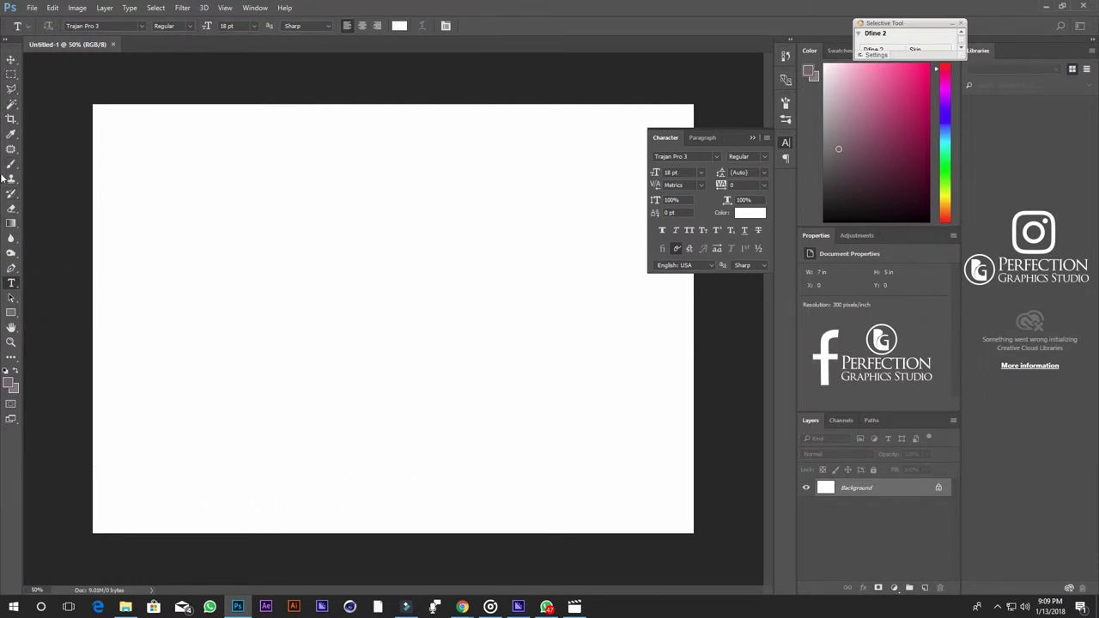
{"action": "left_click", "coordinate": [11, 59]}
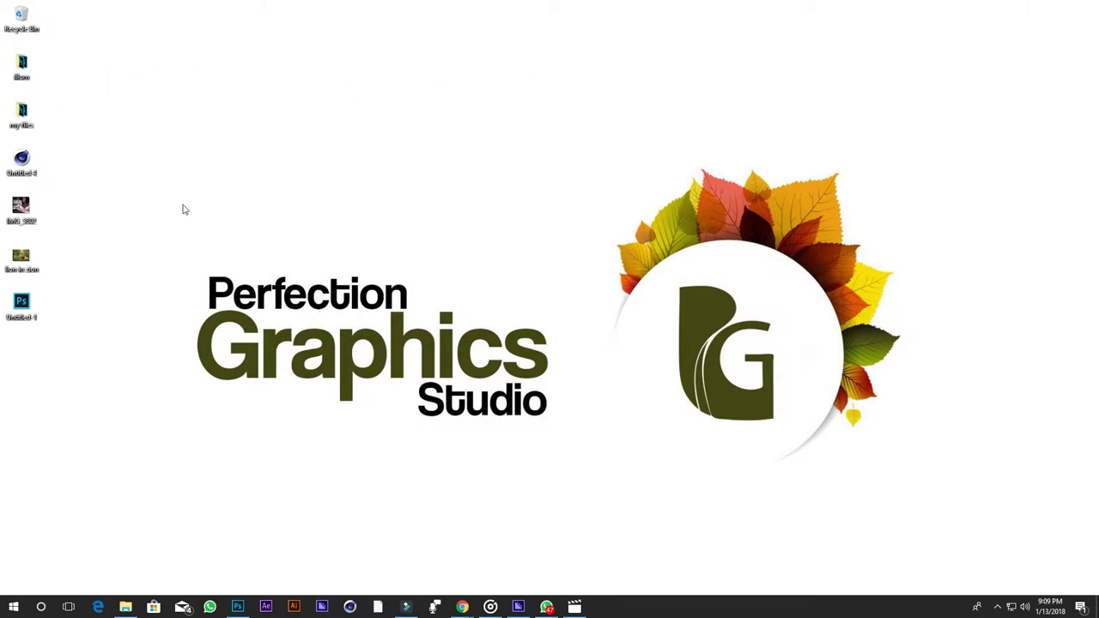
- Refresh the desktop, preview 'lion in zion' in Picasa, close it, and return to Photoshop
{"action": "right_click", "coordinate": [138, 199]}
{"action": "left_click", "coordinate": [164, 234]}
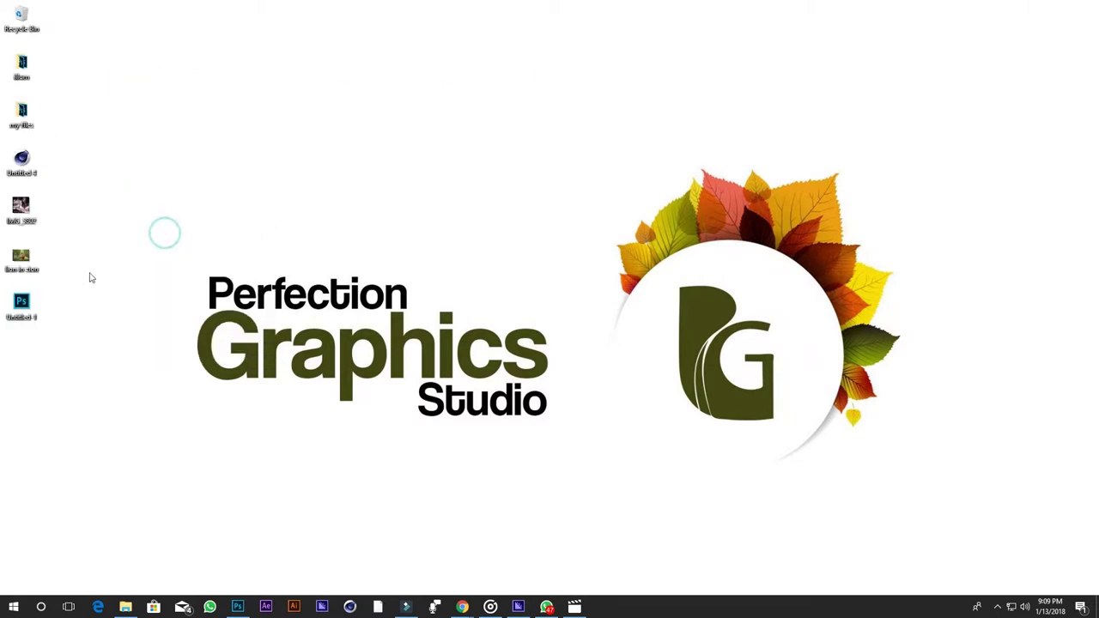
{"action": "double_click", "coordinate": [22, 257]}
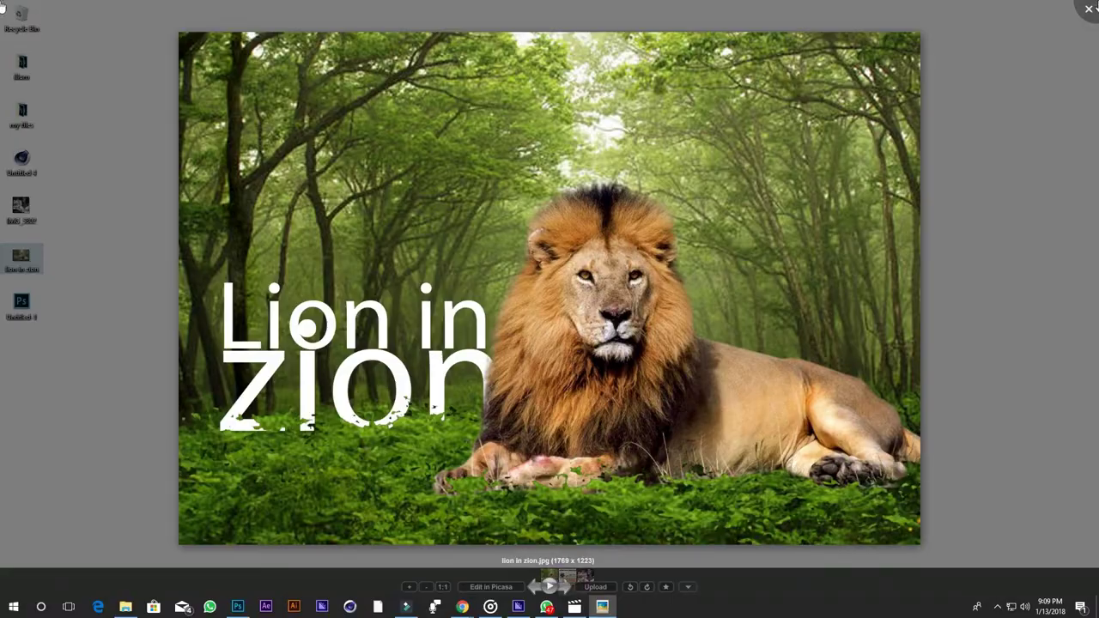
{"action": "key", "text": "Escape"}
{"action": "right_click", "coordinate": [372, 130]}
{"action": "left_click", "coordinate": [402, 164]}
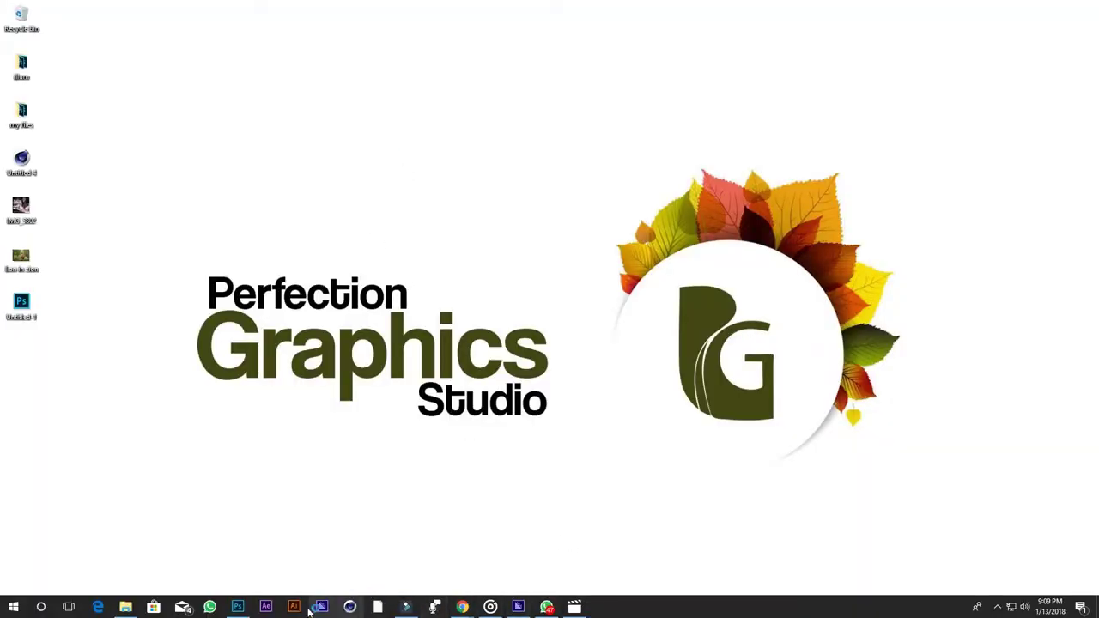
{"action": "left_click", "coordinate": [239, 609]}
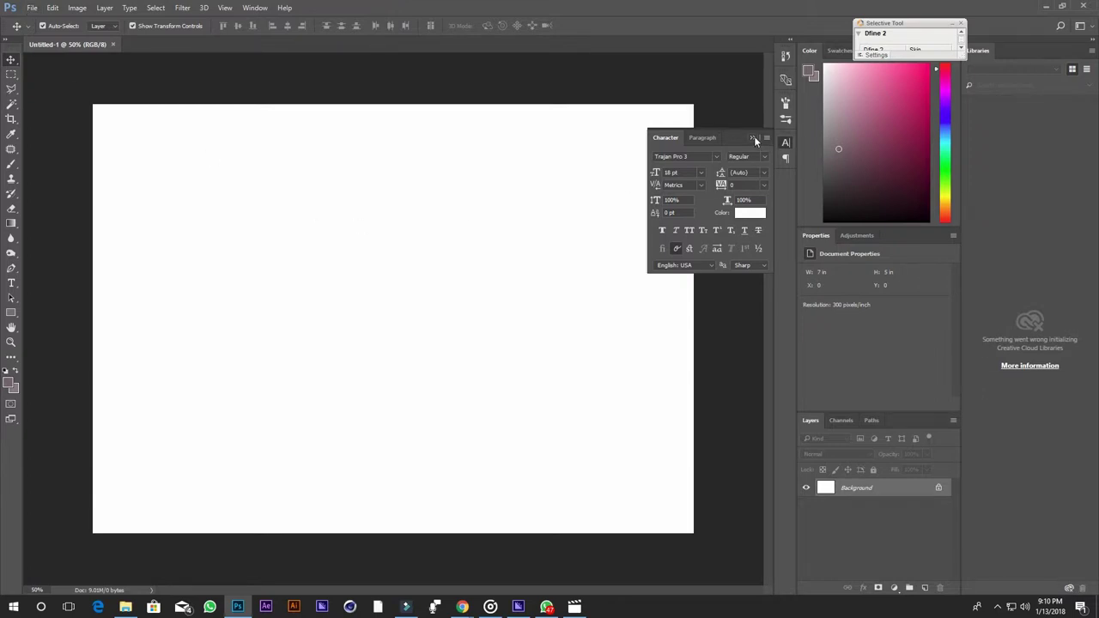
- Close the Character panel and browse the Open dialog to the INSTALLED APPS (E:) drive
{"action": "left_click", "coordinate": [753, 138]}
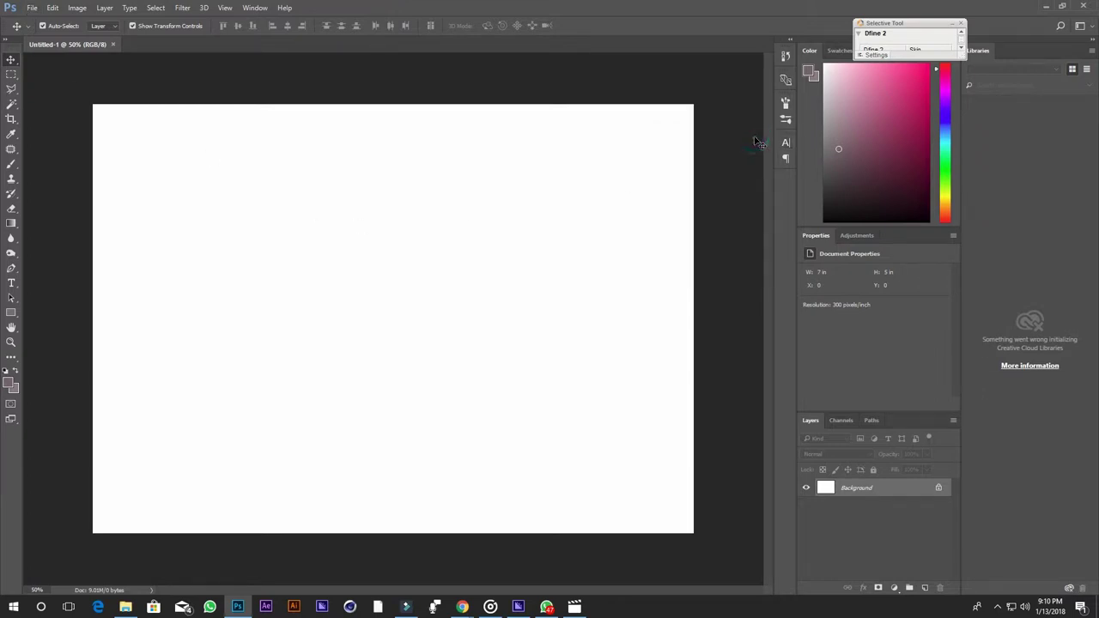
{"action": "left_click", "coordinate": [232, 163]}
{"action": "key", "text": "ctrl+o"}
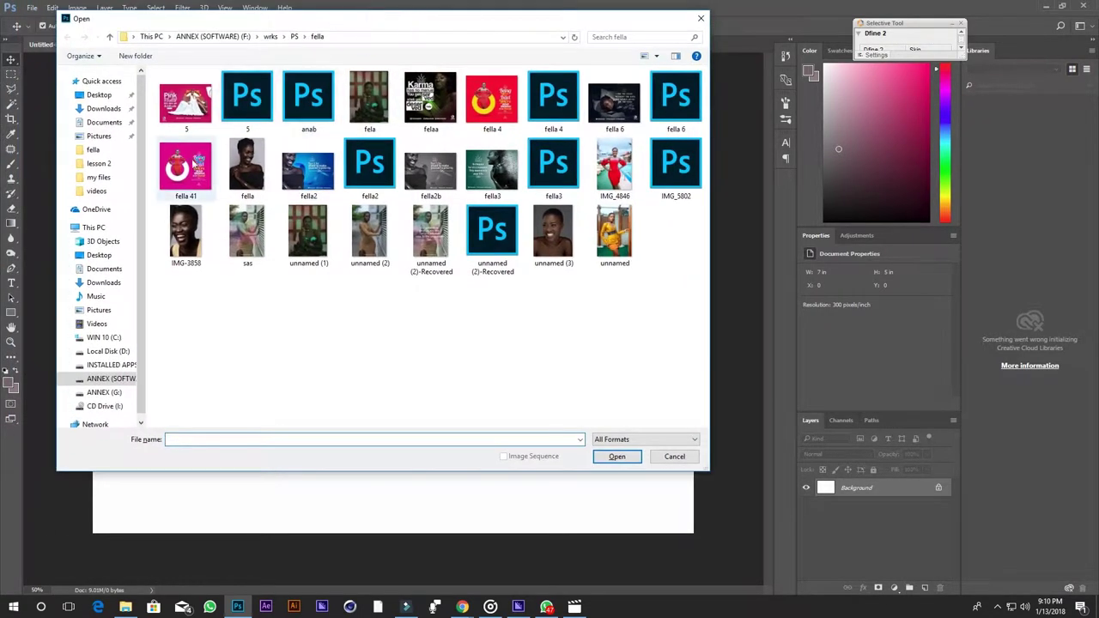
{"action": "left_click", "coordinate": [94, 227]}
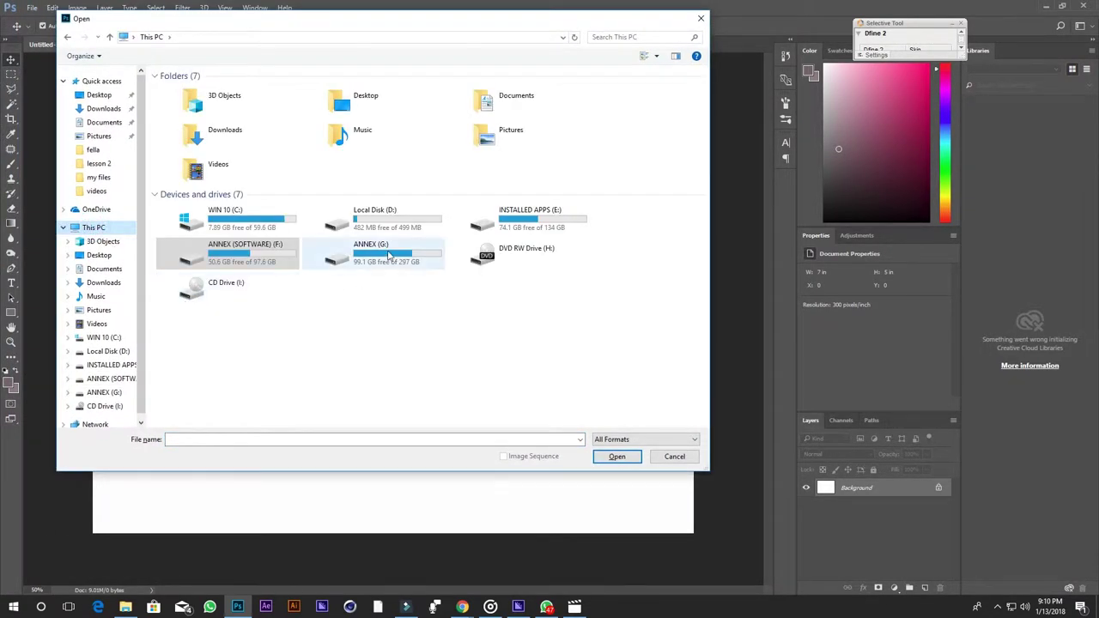
{"action": "left_click", "coordinate": [529, 211]}
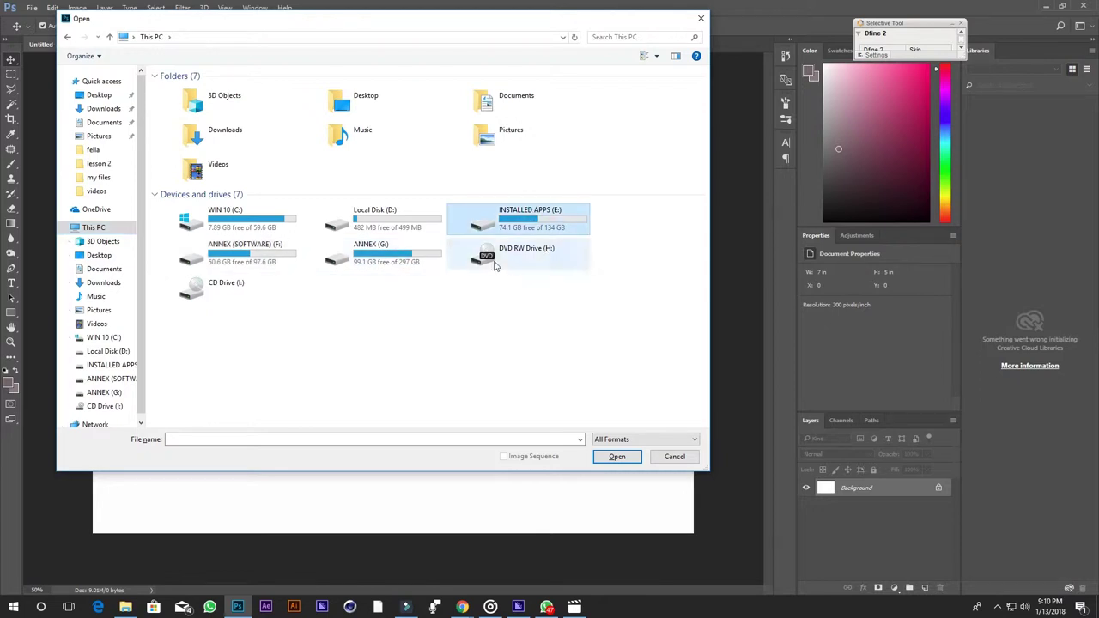
{"action": "left_click", "coordinate": [379, 258]}
{"action": "left_click", "coordinate": [567, 228]}
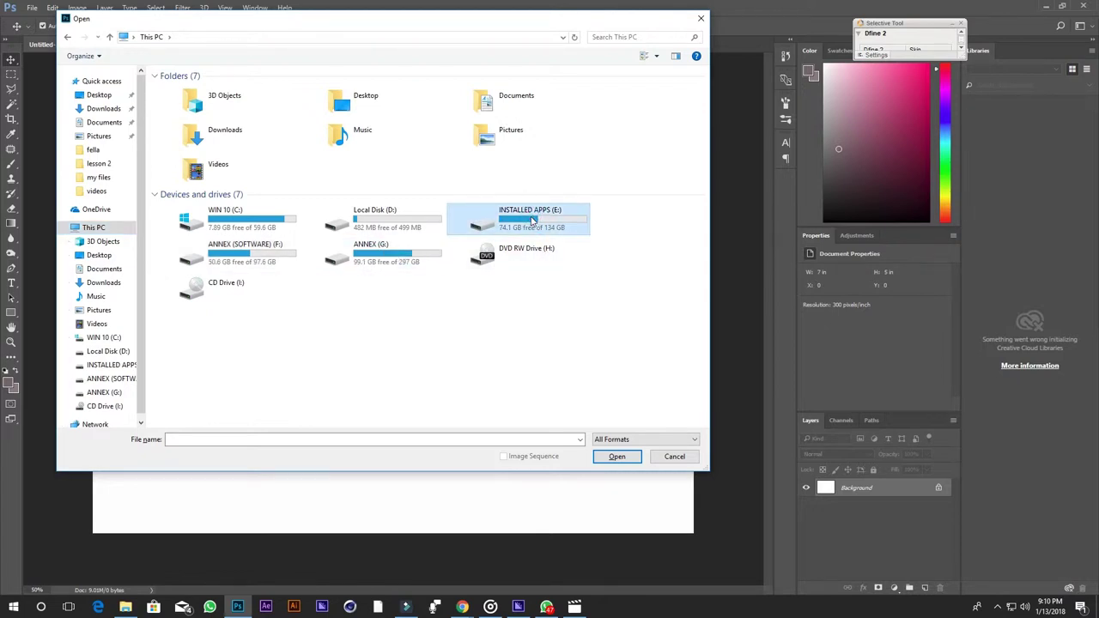
{"action": "double_click", "coordinate": [532, 220]}
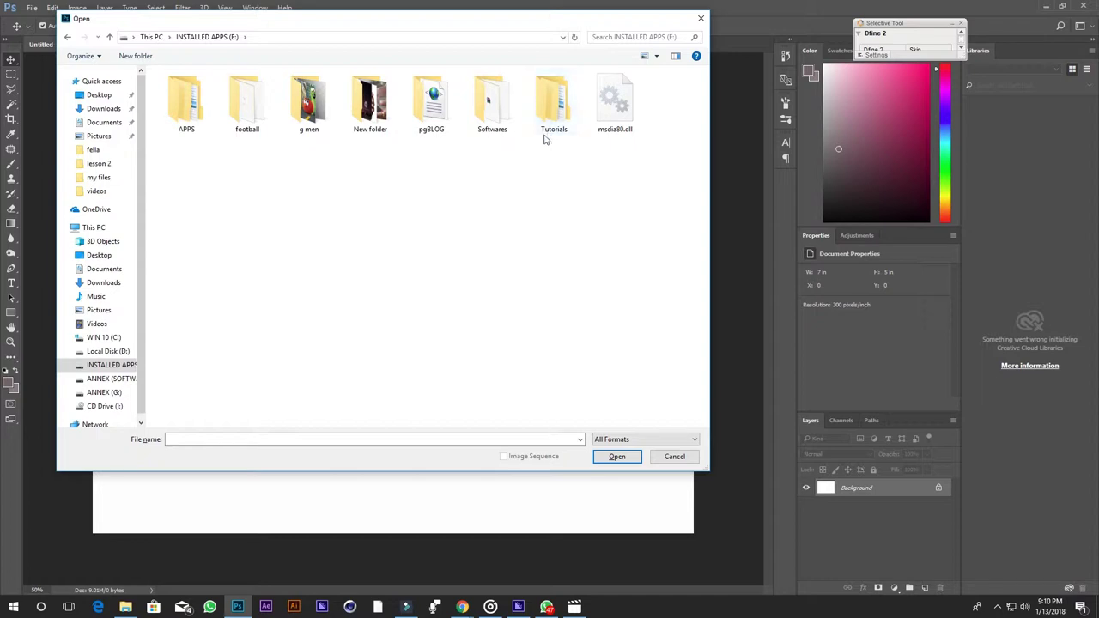
- Open 2-2-lion-png-clipart.png and shutterstock_12730534.jpg together from New folder
{"action": "left_click", "coordinate": [493, 118]}
{"action": "double_click", "coordinate": [378, 116]}
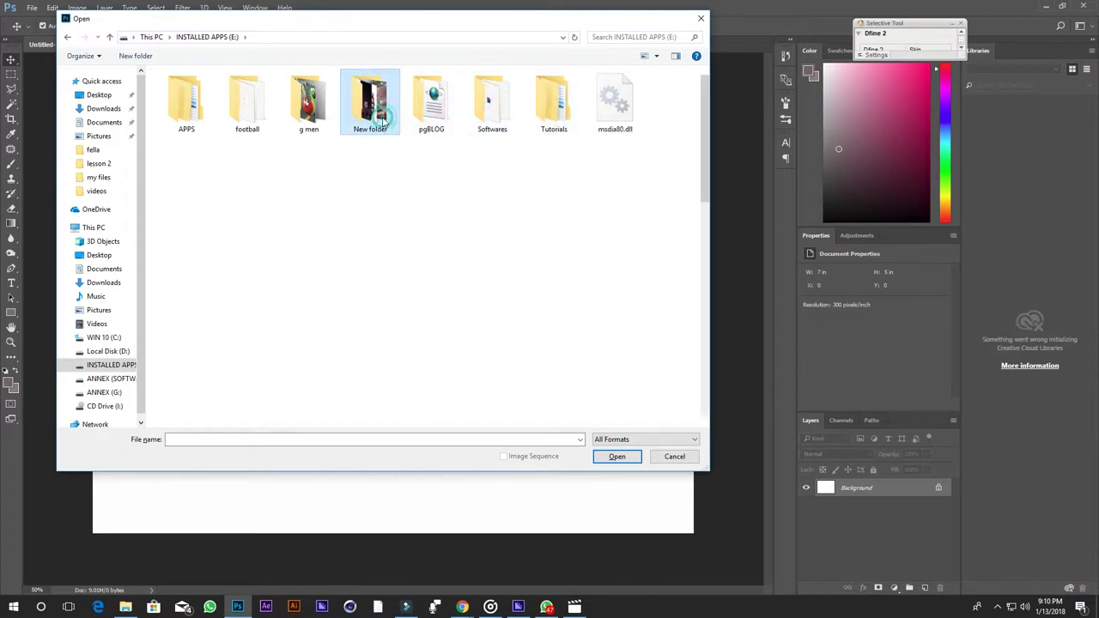
{"action": "left_click", "coordinate": [659, 108]}
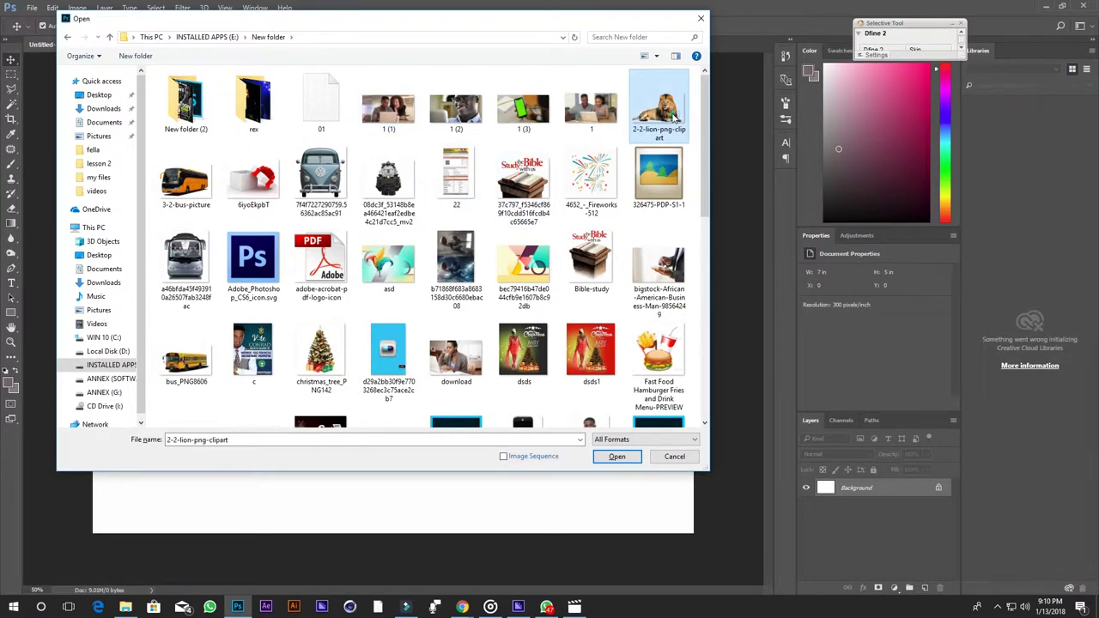
{"action": "left_click_drag", "start_coordinate": [706, 178], "coordinate": [686, 411]}
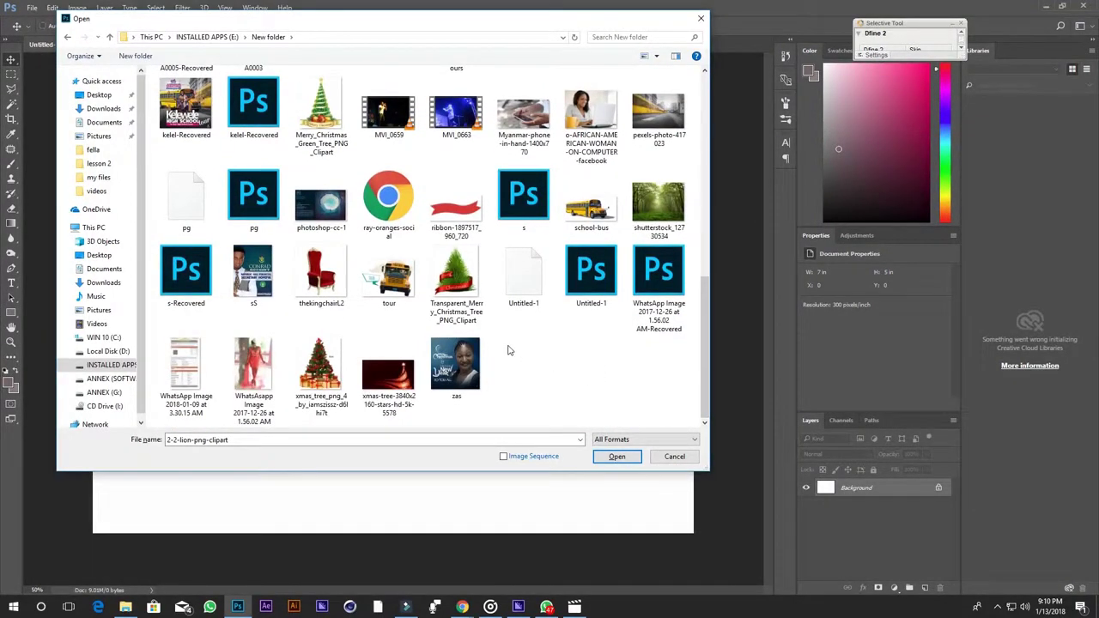
{"action": "left_click", "coordinate": [658, 205], "text": "ctrl"}
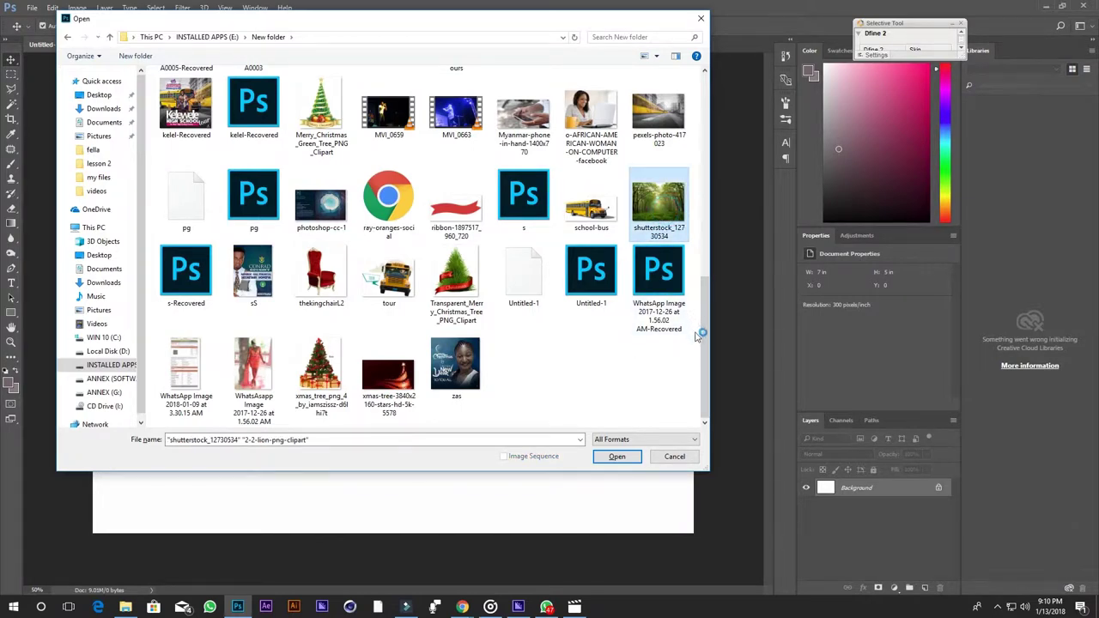
{"action": "left_click_drag", "start_coordinate": [711, 331], "coordinate": [709, 129]}
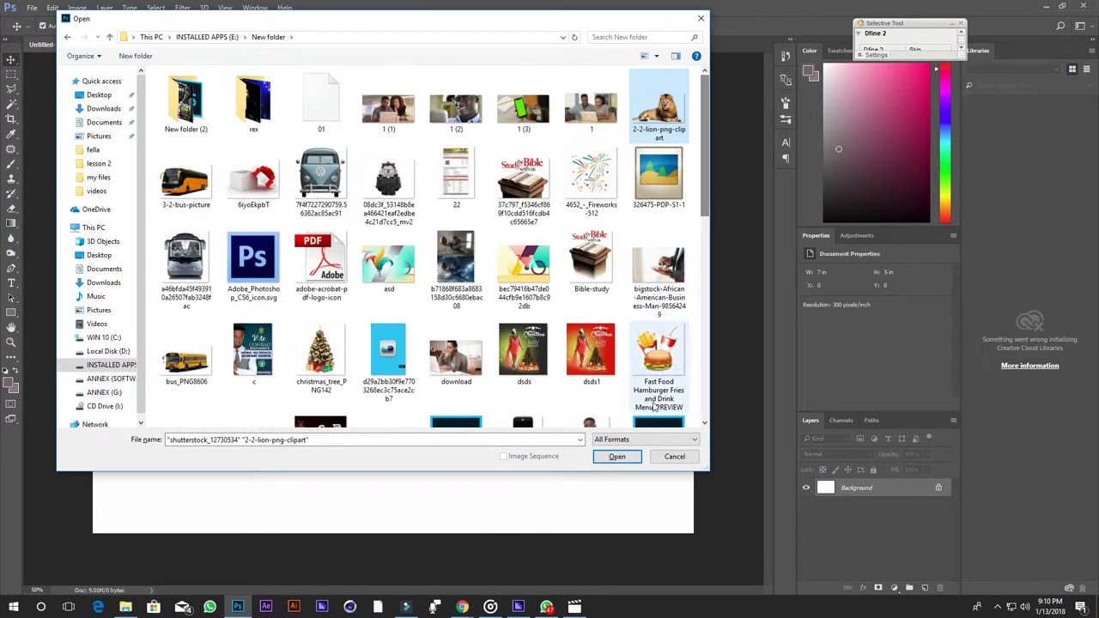
{"action": "left_click", "coordinate": [617, 456]}
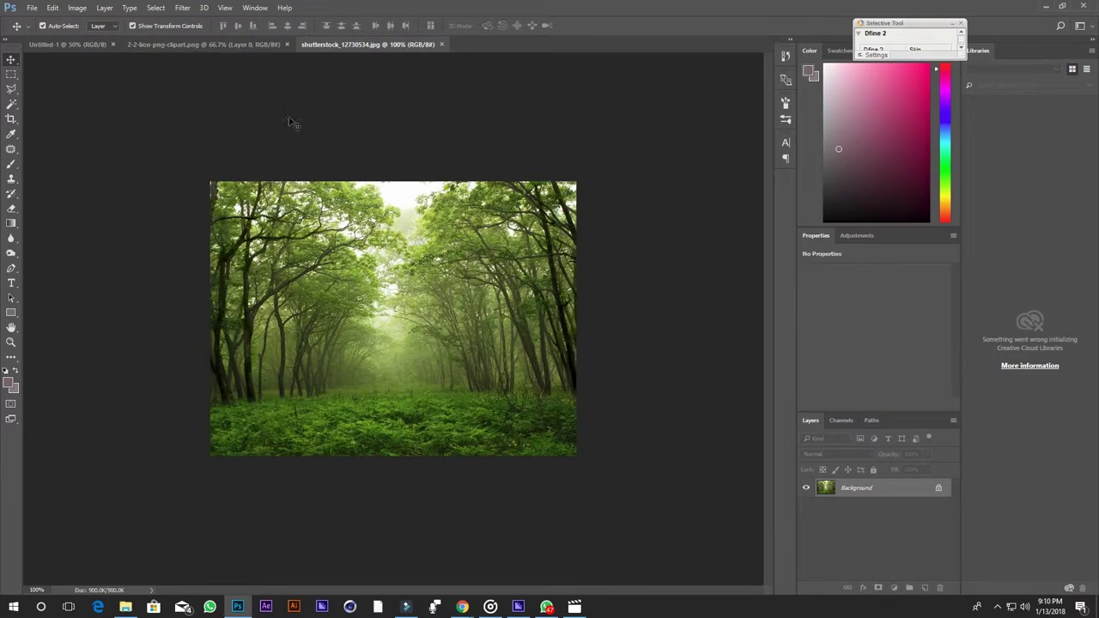
- Drag the forest photo into Untitled-1 as a new layer and centre it on the canvas
{"action": "left_click", "coordinate": [230, 46]}
{"action": "left_click", "coordinate": [101, 46]}
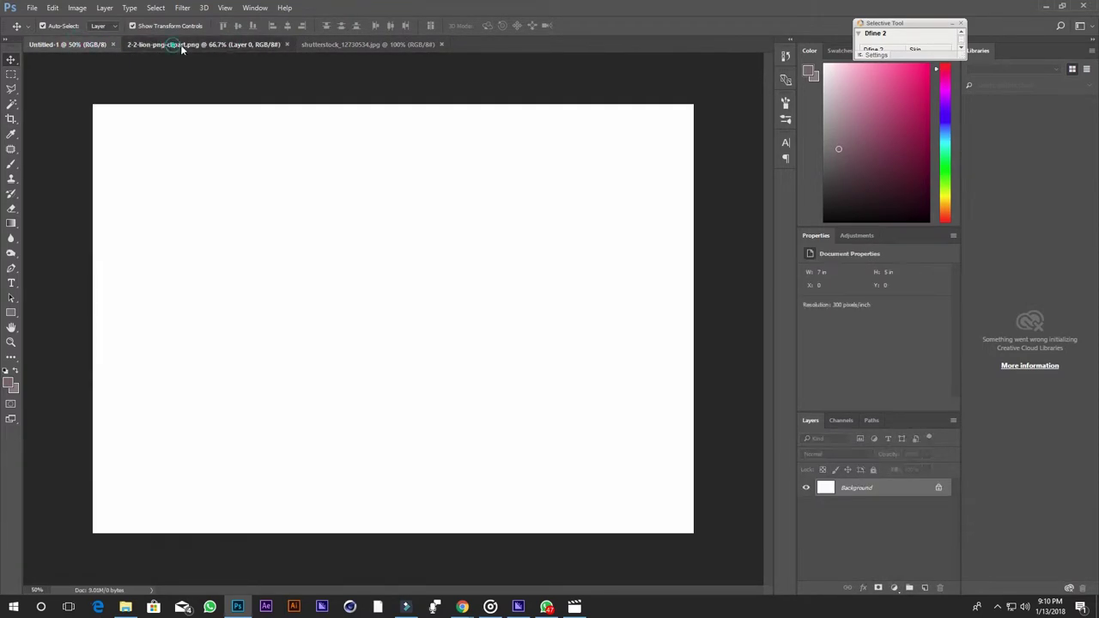
{"action": "left_click", "coordinate": [182, 44]}
{"action": "left_click", "coordinate": [336, 45]}
{"action": "left_click", "coordinate": [73, 45]}
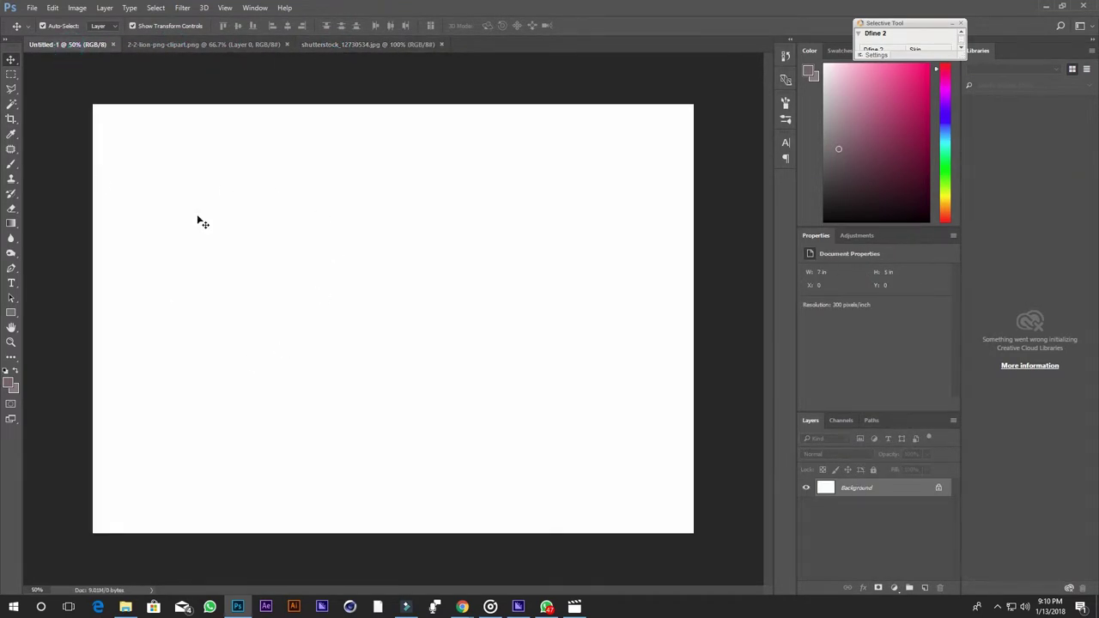
{"action": "left_click", "coordinate": [274, 44]}
{"action": "left_click", "coordinate": [361, 45]}
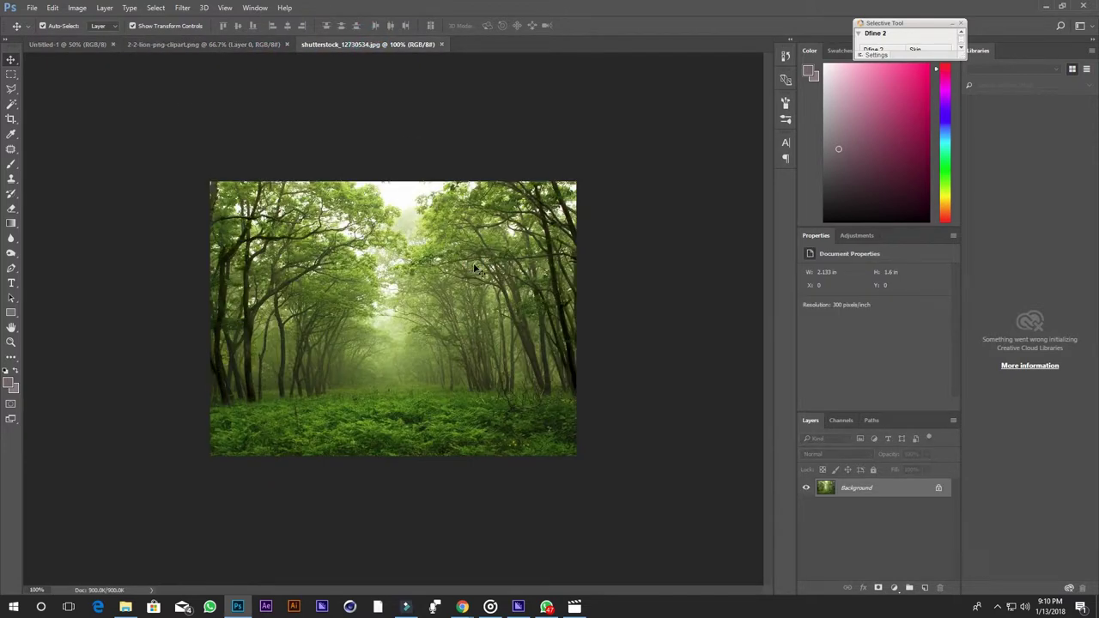
{"action": "mouse_move", "coordinate": [475, 268]}
{"action": "left_mouse_down"}
{"action": "mouse_move", "coordinate": [466, 246]}
{"action": "mouse_move", "coordinate": [81, 44]}
{"action": "mouse_move", "coordinate": [277, 241]}
{"action": "mouse_move", "coordinate": [206, 202]}
{"action": "left_mouse_up"}
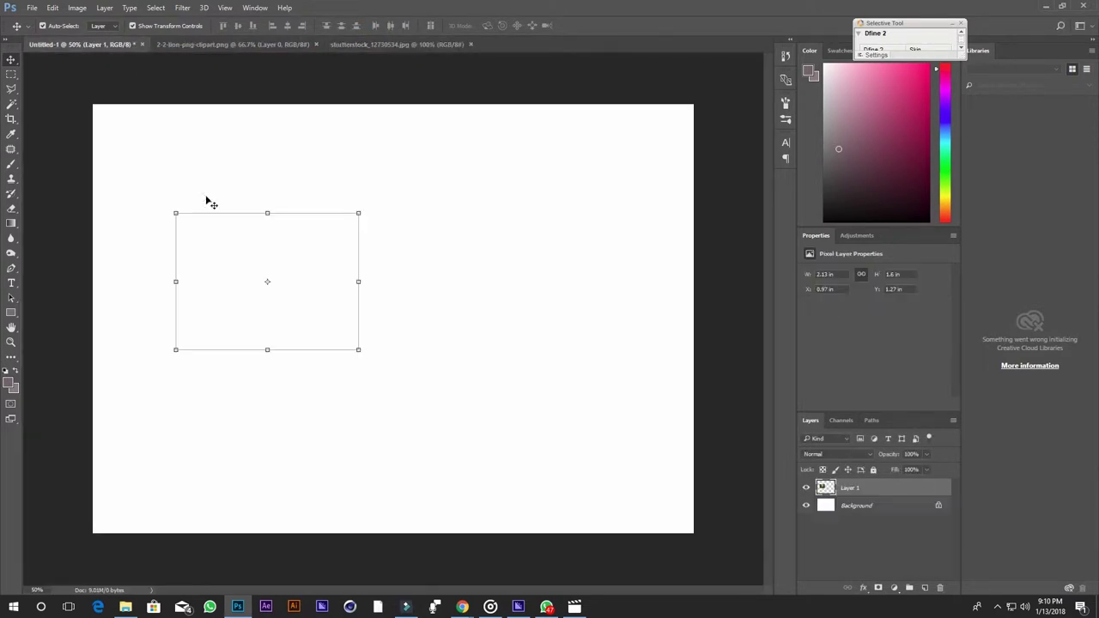
{"action": "left_click_drag", "start_coordinate": [303, 282], "coordinate": [418, 299]}
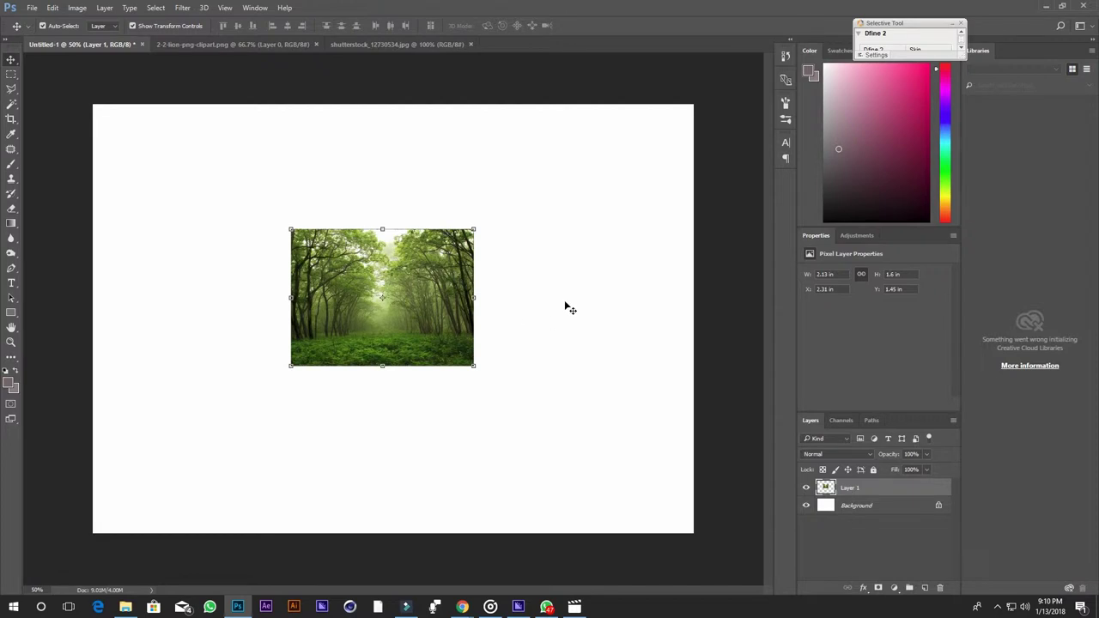
{"action": "left_click_drag", "start_coordinate": [422, 284], "coordinate": [440, 291]}
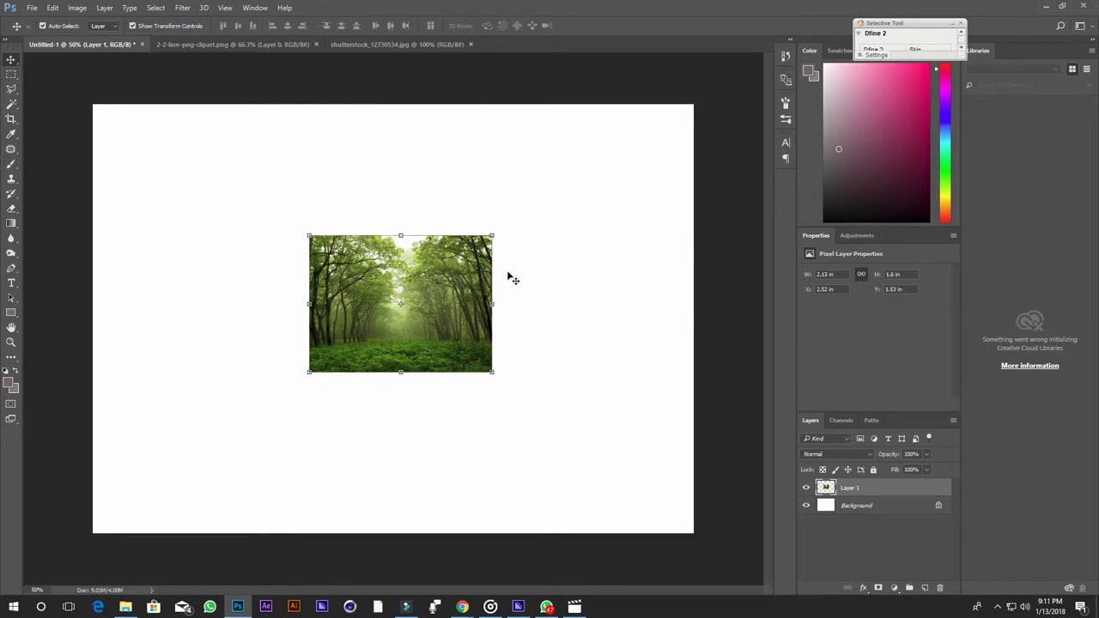
- Enlarge the forest layer past the canvas edges, commit, and zoom out to view it
{"action": "left_click_drag", "start_coordinate": [496, 237], "coordinate": [666, 148]}
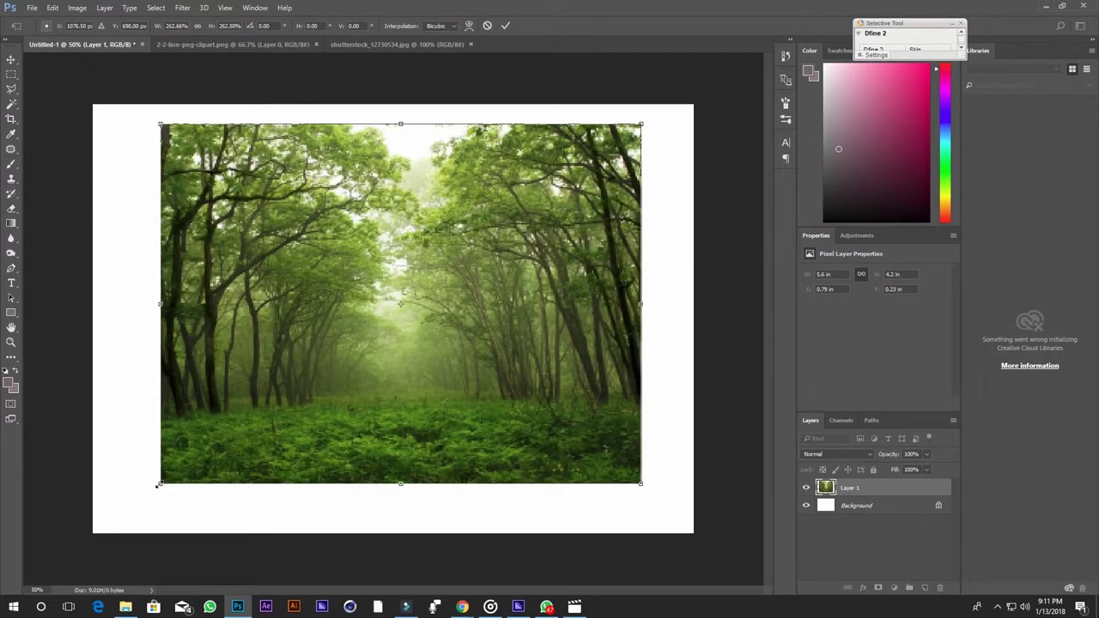
{"action": "left_click_drag", "start_coordinate": [158, 485], "coordinate": [81, 542]}
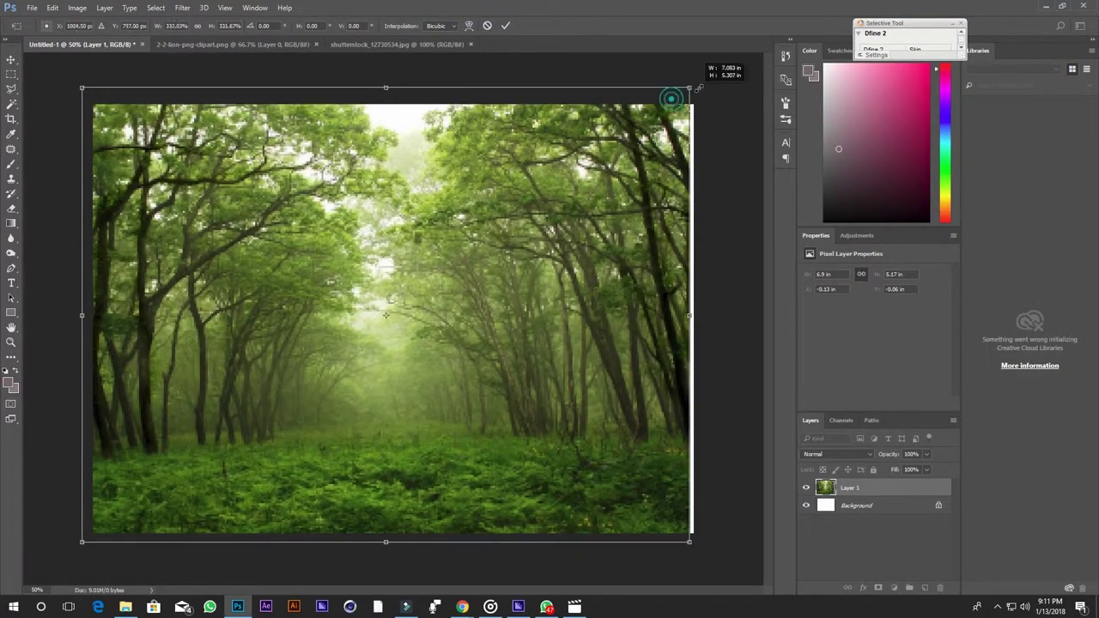
{"action": "left_click_drag", "start_coordinate": [672, 100], "coordinate": [707, 75]}
{"action": "key", "text": "Return"}
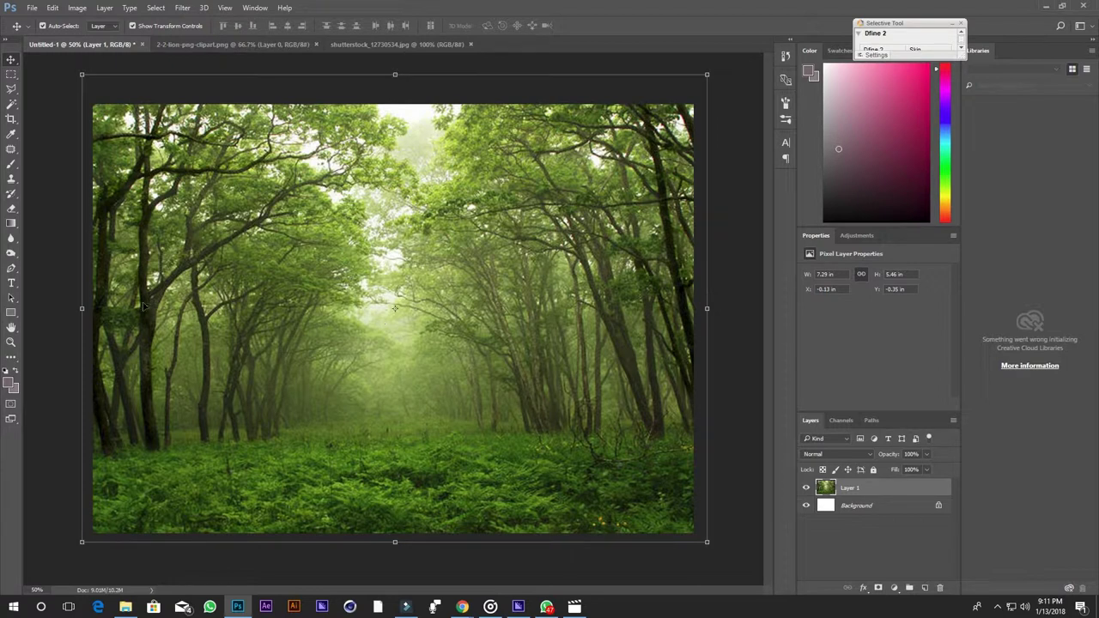
{"action": "left_click", "coordinate": [10, 343]}
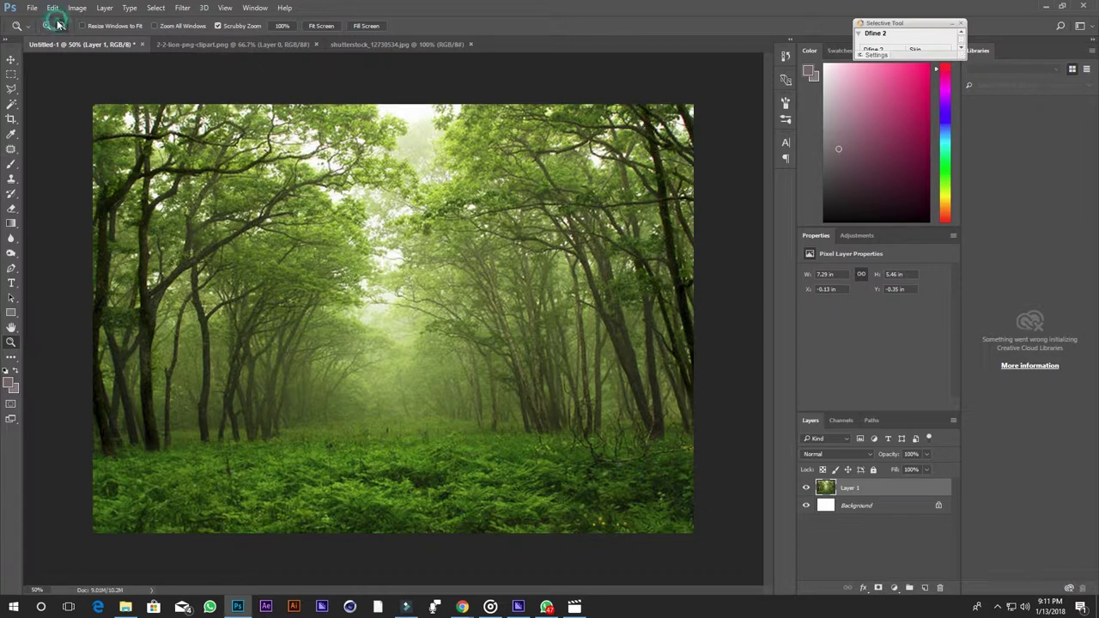
{"action": "left_click", "coordinate": [372, 356]}
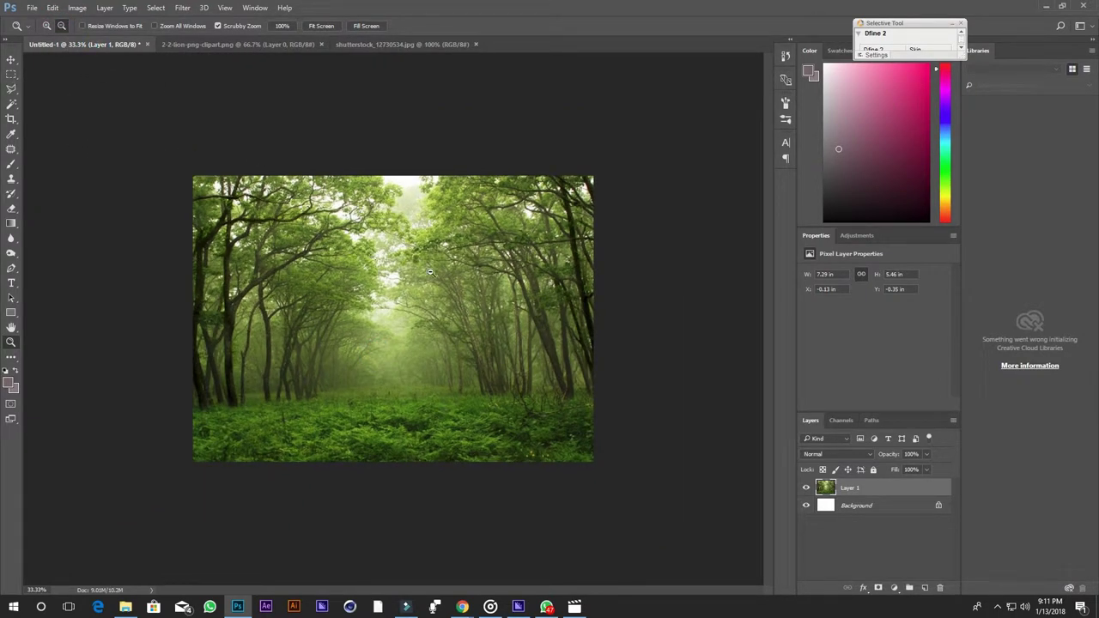
{"action": "left_click", "coordinate": [11, 59]}
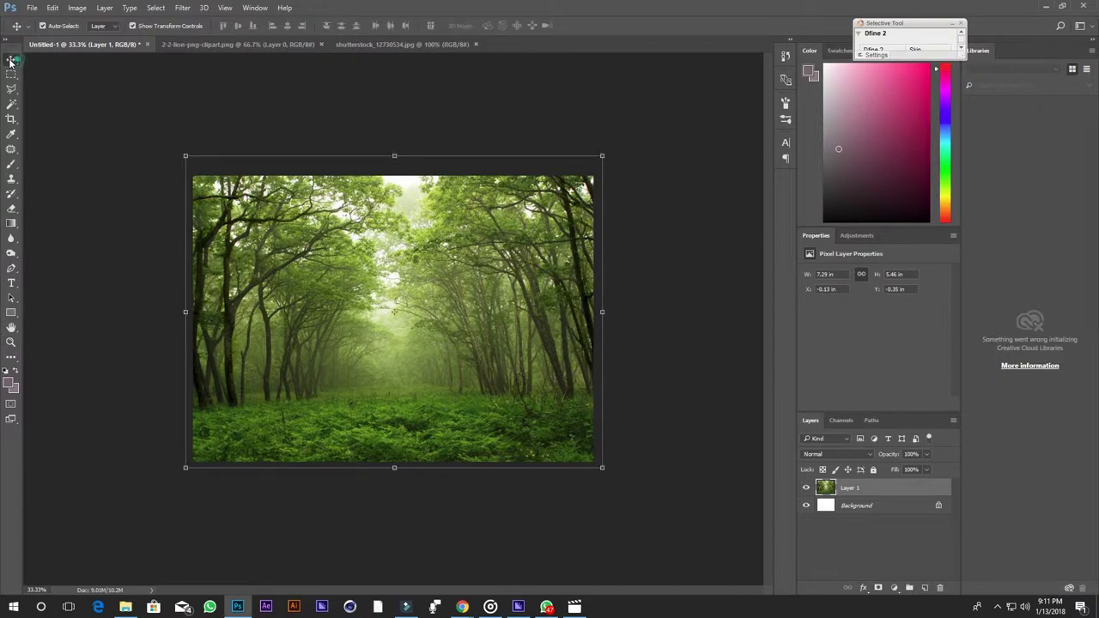
- Drag the cut-out lion from the clipart tab into Untitled-1 as Layer 2, then minimize Photoshop
{"action": "left_click", "coordinate": [235, 44]}
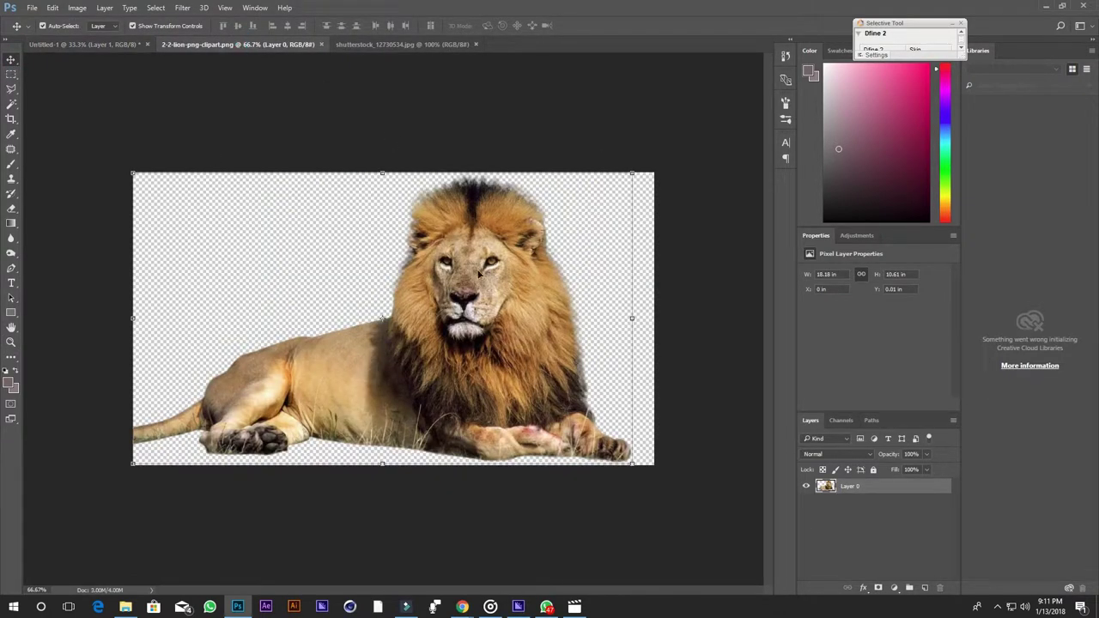
{"action": "mouse_move", "coordinate": [479, 274]}
{"action": "left_mouse_down"}
{"action": "mouse_move", "coordinate": [482, 292]}
{"action": "mouse_move", "coordinate": [346, 281]}
{"action": "mouse_move", "coordinate": [413, 346]}
{"action": "left_mouse_up"}
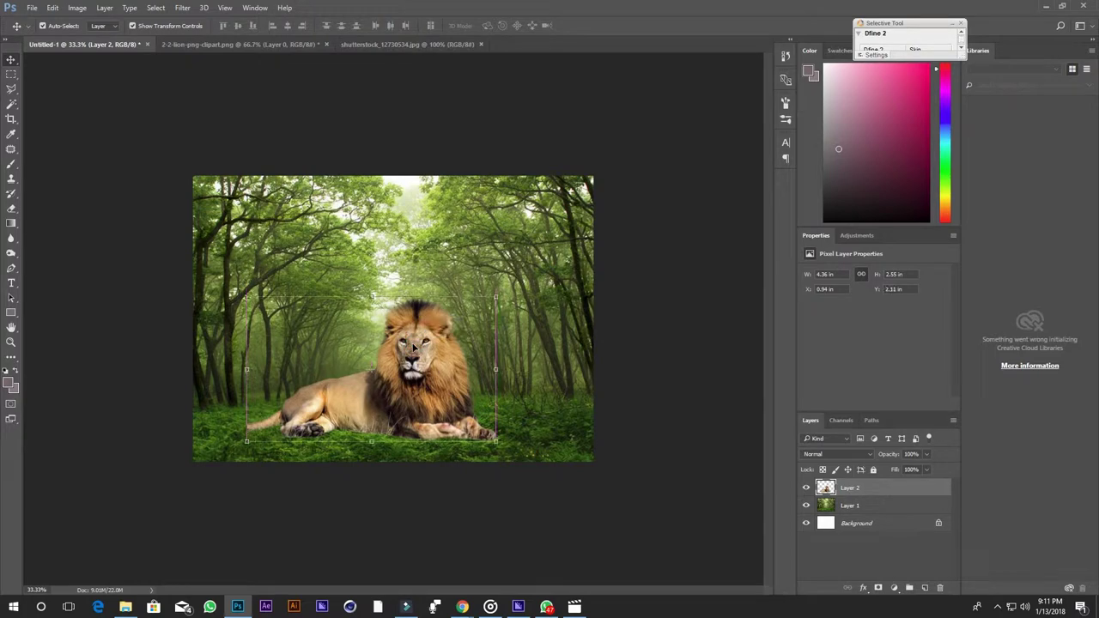
{"action": "left_click", "coordinate": [1045, 7]}
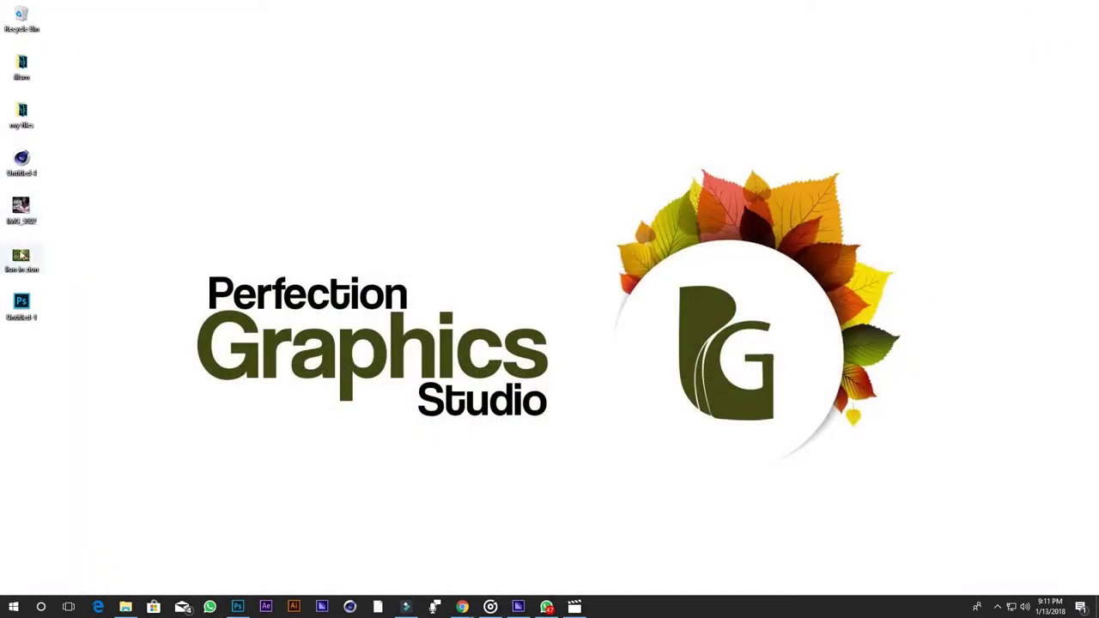
- Preview 'lion in zion.jpg' in Picasa, close it, and drag the file into Photoshop
{"action": "double_click", "coordinate": [22, 256]}
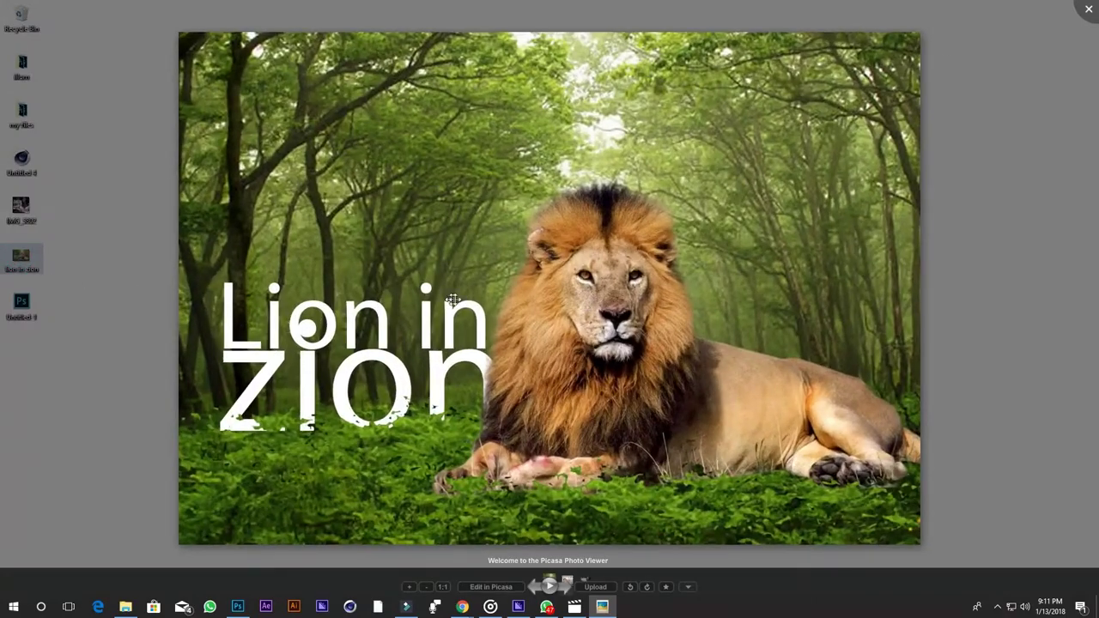
{"action": "key", "text": "Escape"}
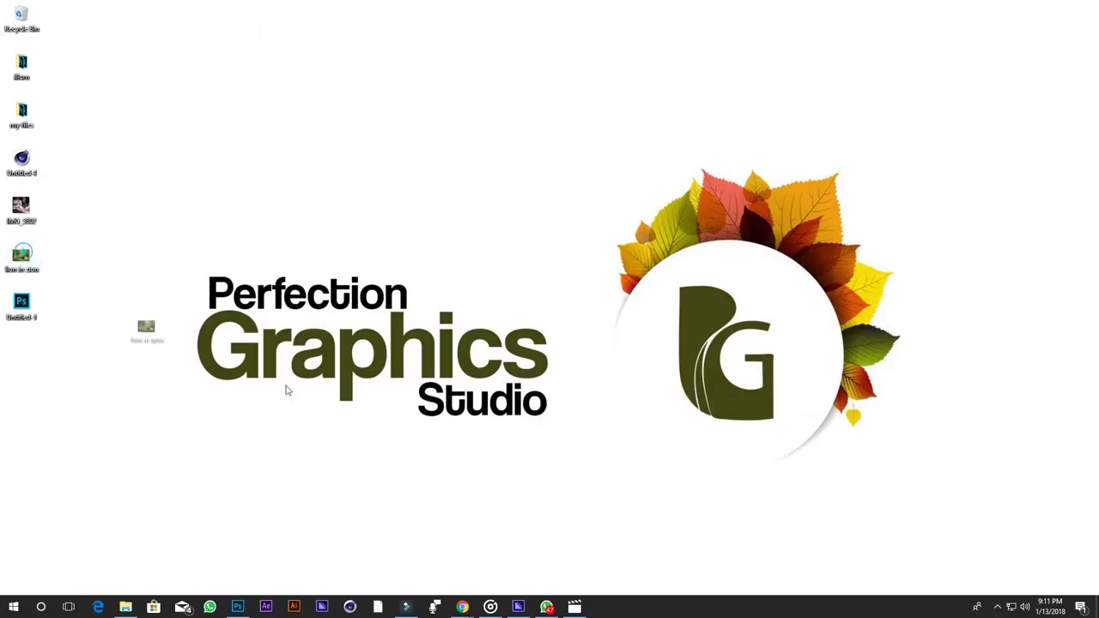
{"action": "left_click_drag", "start_coordinate": [288, 391], "coordinate": [237, 607]}
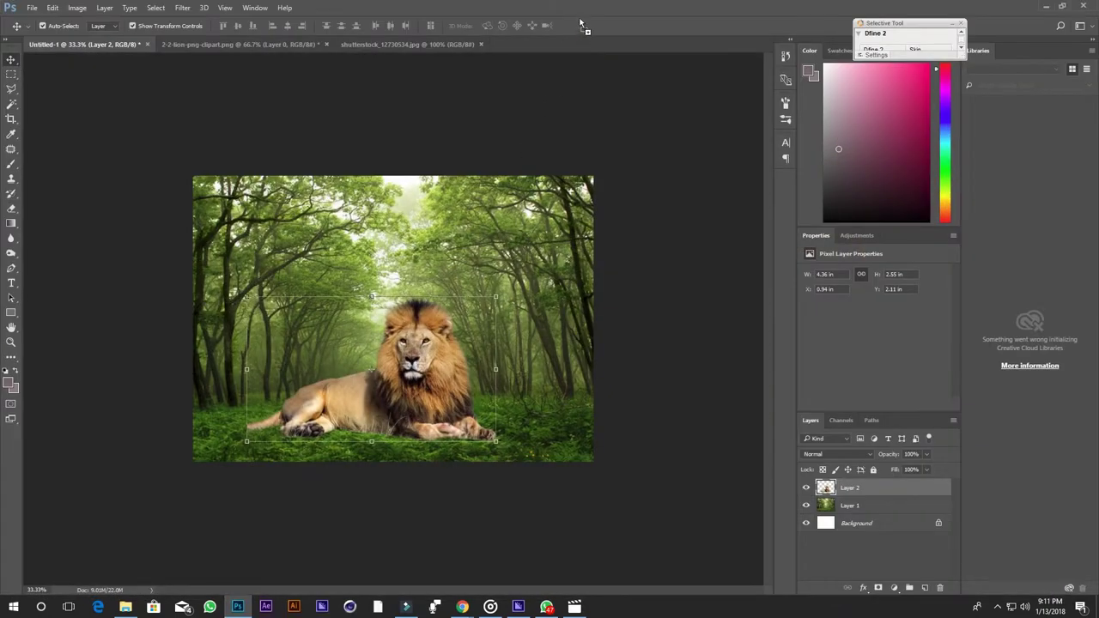
{"action": "left_click_drag", "start_coordinate": [237, 607], "coordinate": [582, 34]}
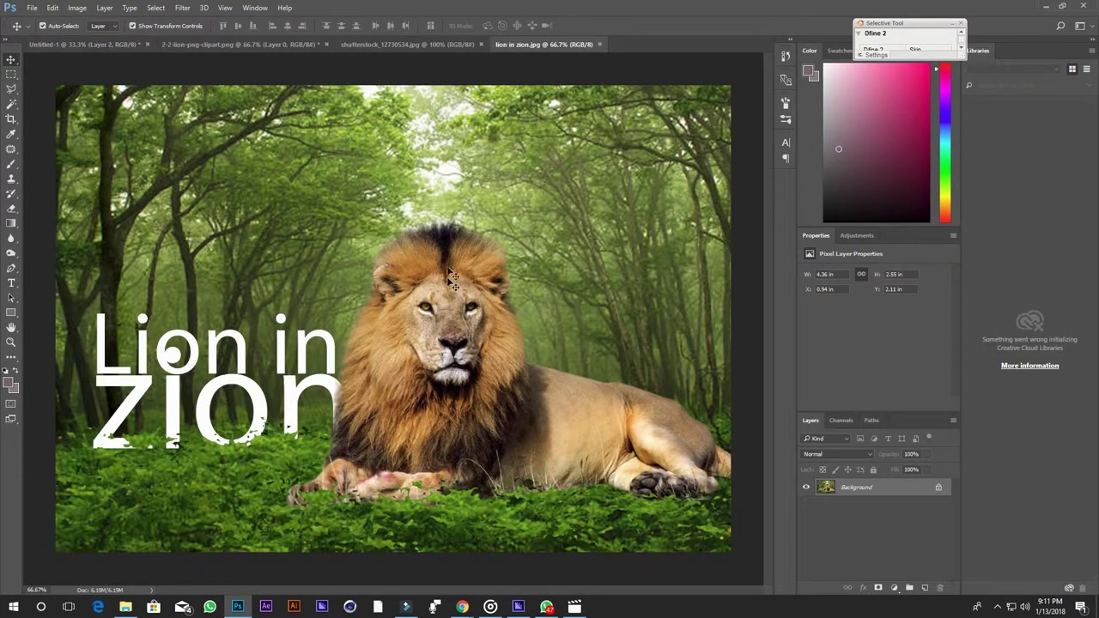
- Move the lion and test Flip Horizontal and Flip Vertical transforms, cancelling both
{"action": "scroll", "coordinate": [429, 292], "scroll_direction": "down", "scroll_amount": 1}
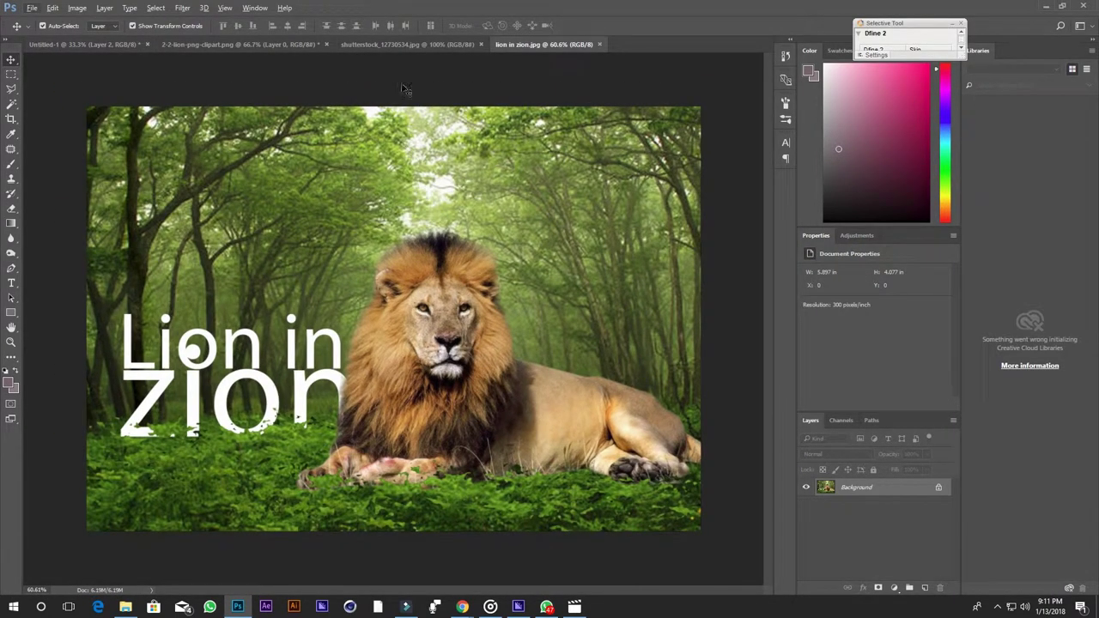
{"action": "left_click", "coordinate": [222, 44]}
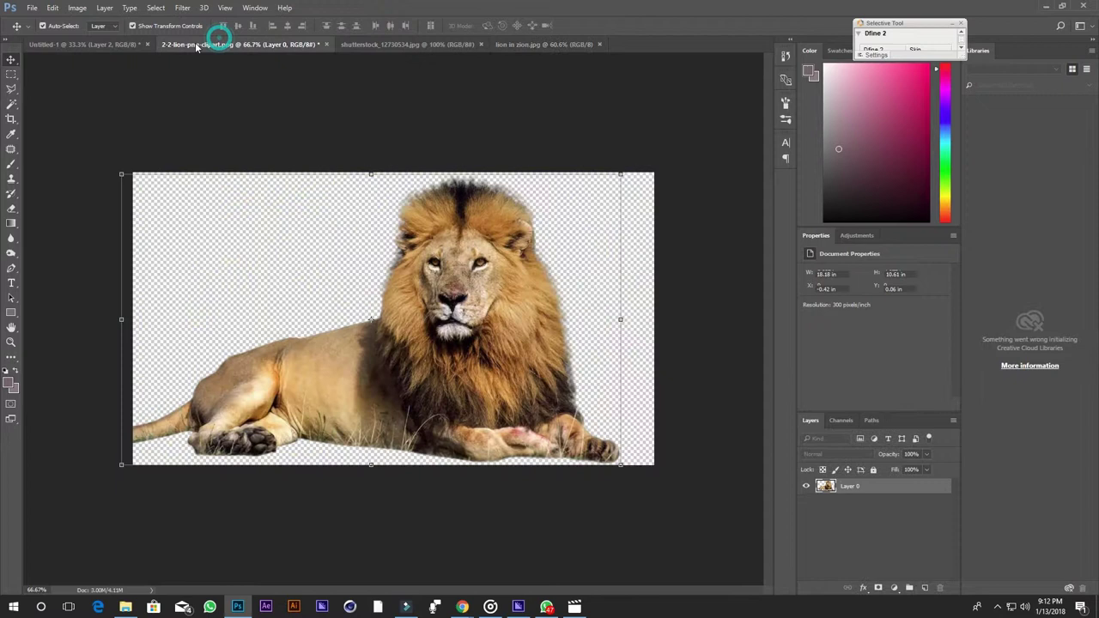
{"action": "left_click", "coordinate": [107, 44]}
{"action": "mouse_move", "coordinate": [426, 349]}
{"action": "left_mouse_down"}
{"action": "mouse_move", "coordinate": [442, 316]}
{"action": "mouse_move", "coordinate": [444, 341]}
{"action": "mouse_move", "coordinate": [418, 354]}
{"action": "left_mouse_up"}
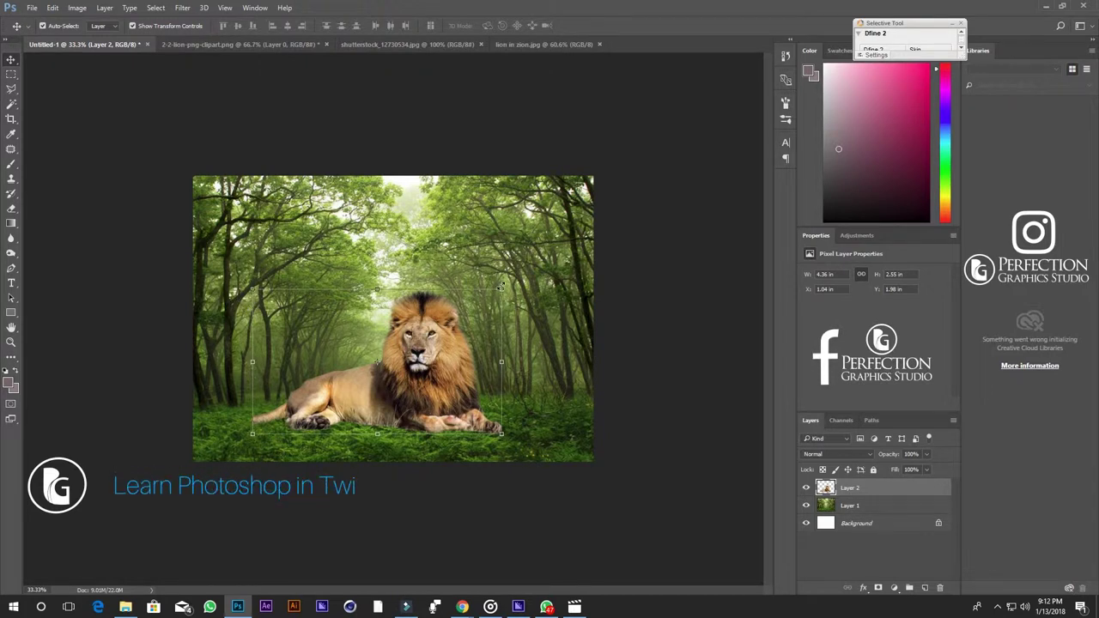
{"action": "key", "text": "ctrl+t"}
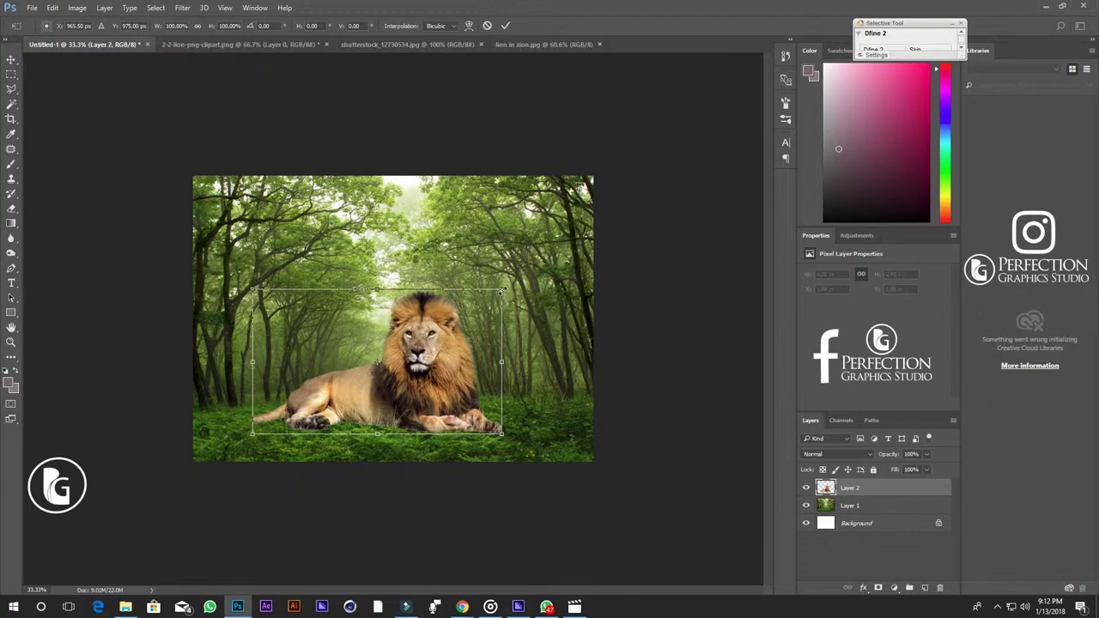
{"action": "right_click", "coordinate": [431, 325]}
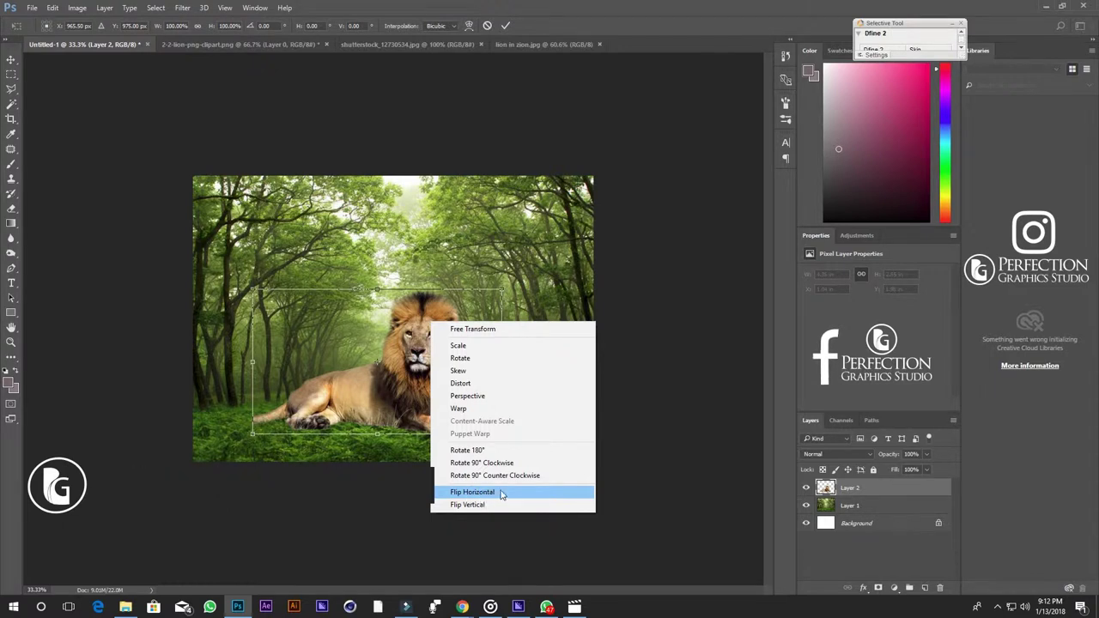
{"action": "left_click", "coordinate": [502, 492]}
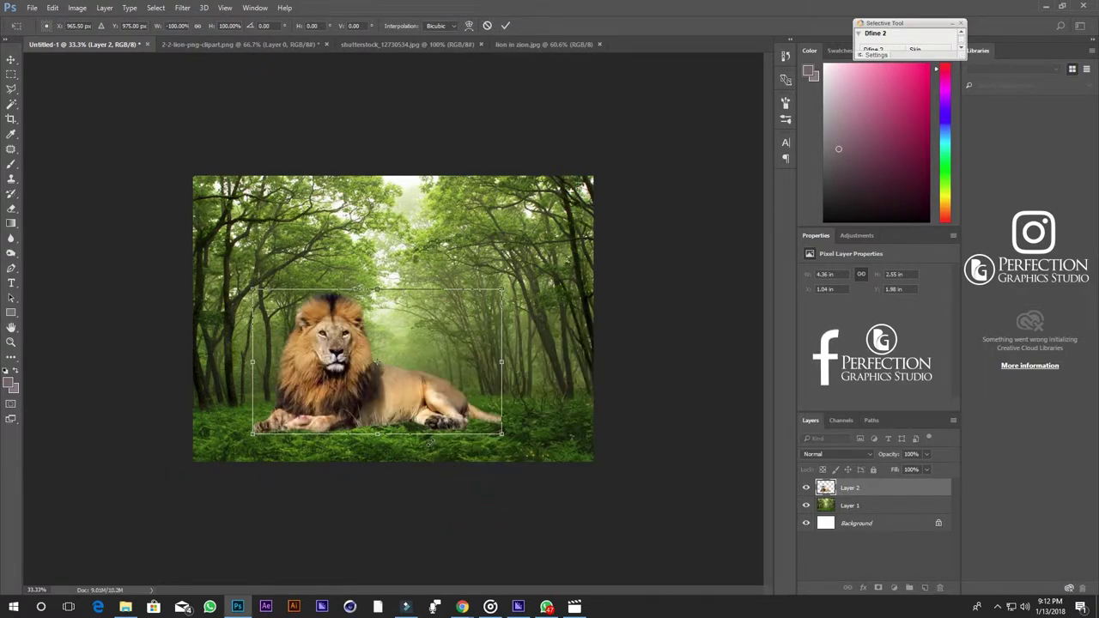
{"action": "left_click", "coordinate": [489, 26]}
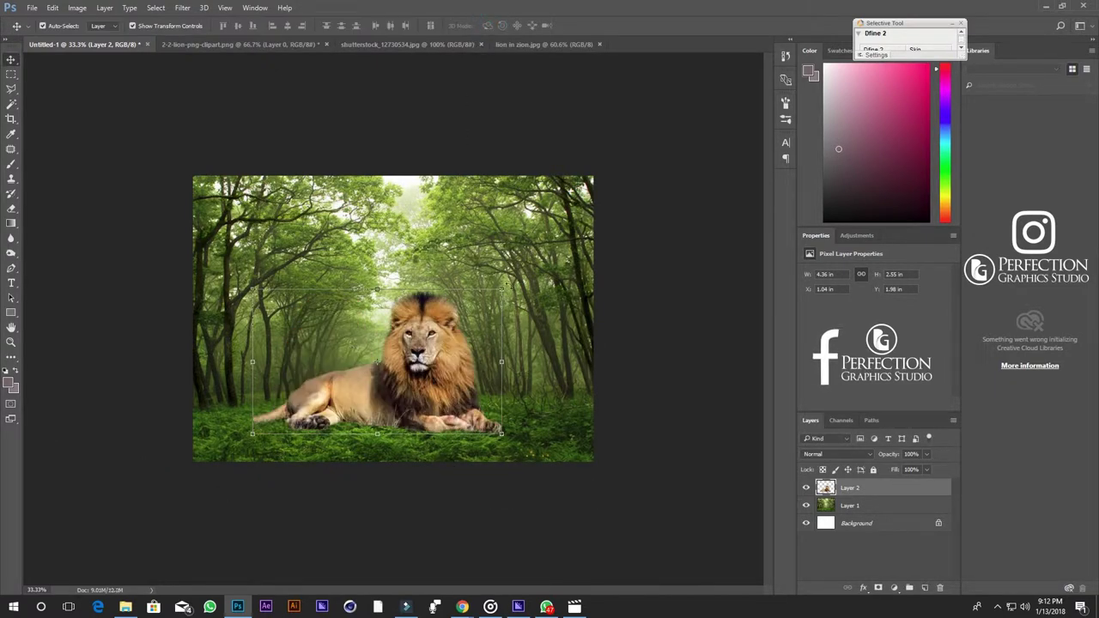
{"action": "key", "text": "ctrl+t"}
{"action": "right_click", "coordinate": [442, 312]}
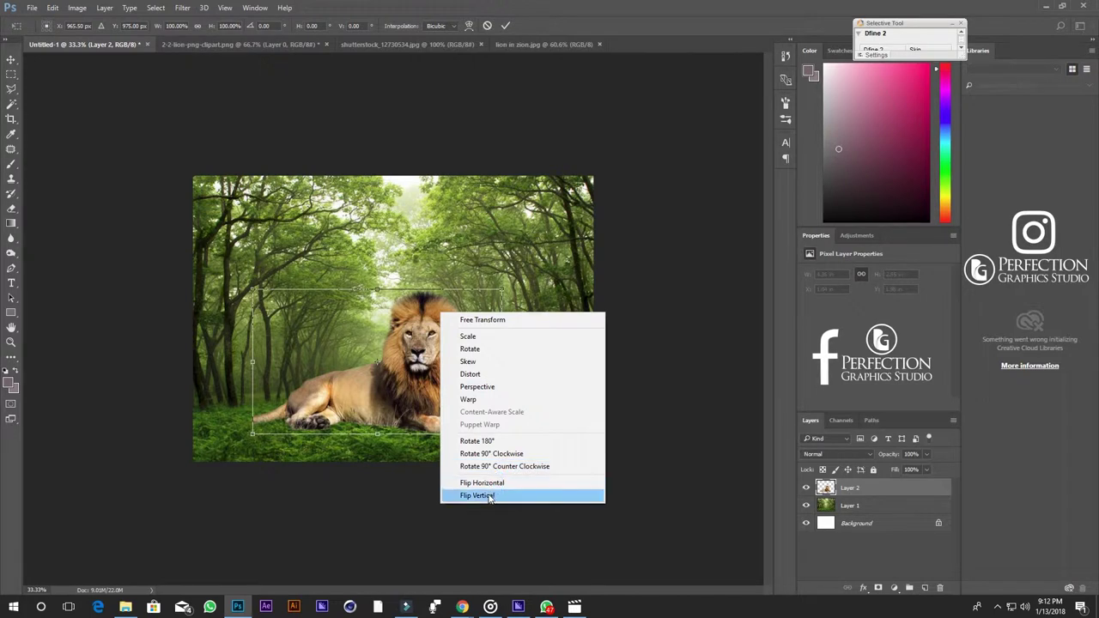
{"action": "left_click", "coordinate": [490, 497]}
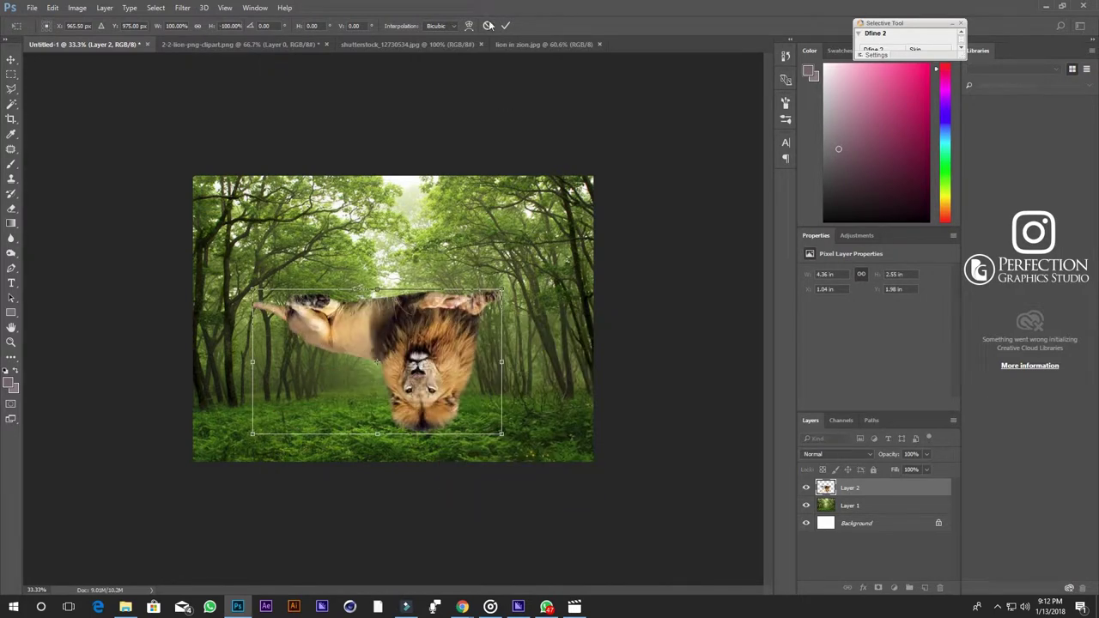
{"action": "left_click", "coordinate": [489, 25]}
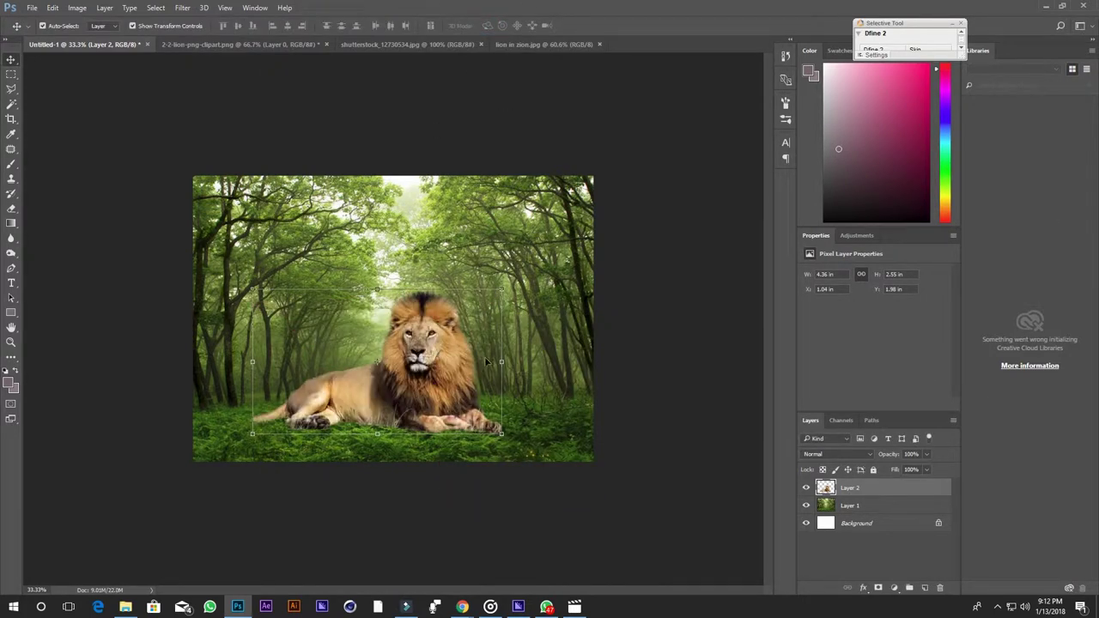
- Try mirroring the lion by dragging its transform handles, cancelling each attempt
{"action": "left_click_drag", "start_coordinate": [485, 358], "coordinate": [519, 302]}
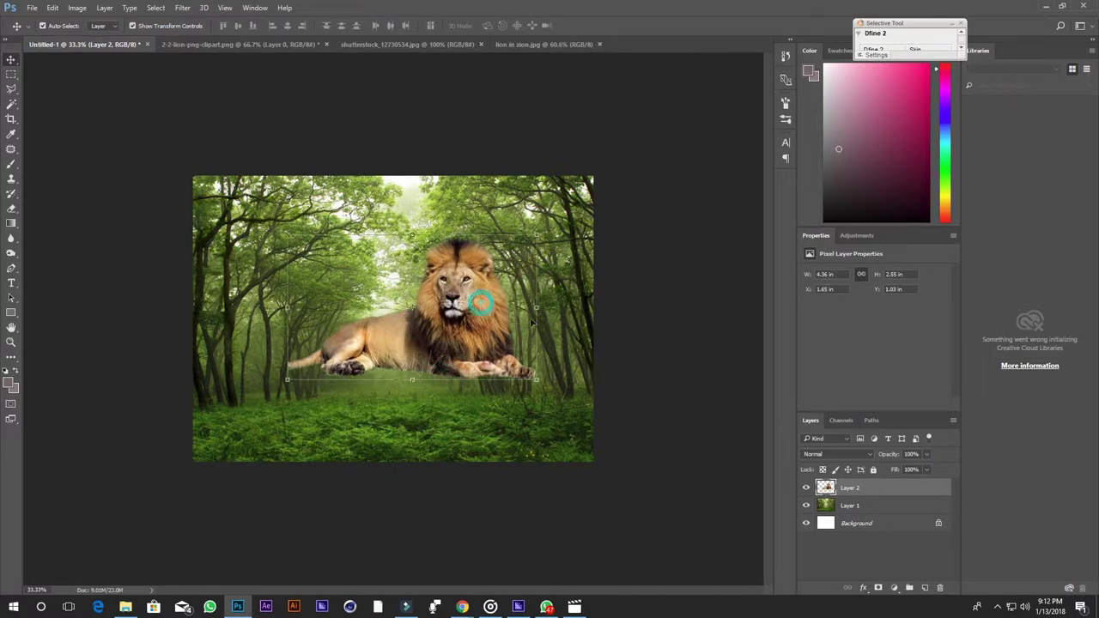
{"action": "key", "text": "ctrl+t"}
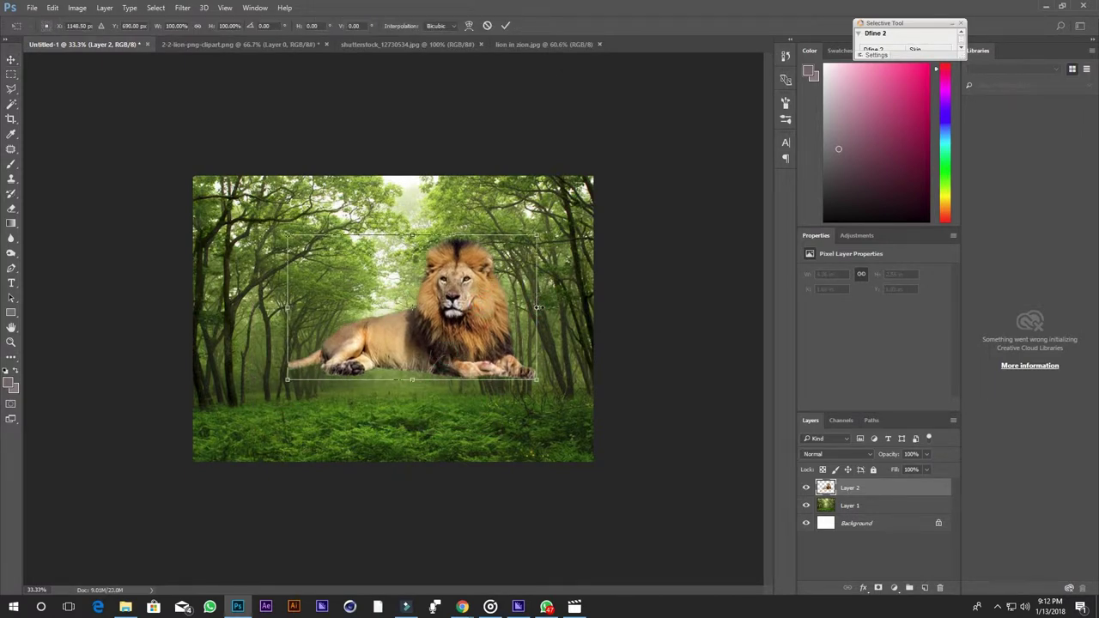
{"action": "mouse_move", "coordinate": [539, 307]}
{"action": "left_mouse_down"}
{"action": "mouse_move", "coordinate": [58, 311]}
{"action": "mouse_move", "coordinate": [519, 354]}
{"action": "left_mouse_up"}
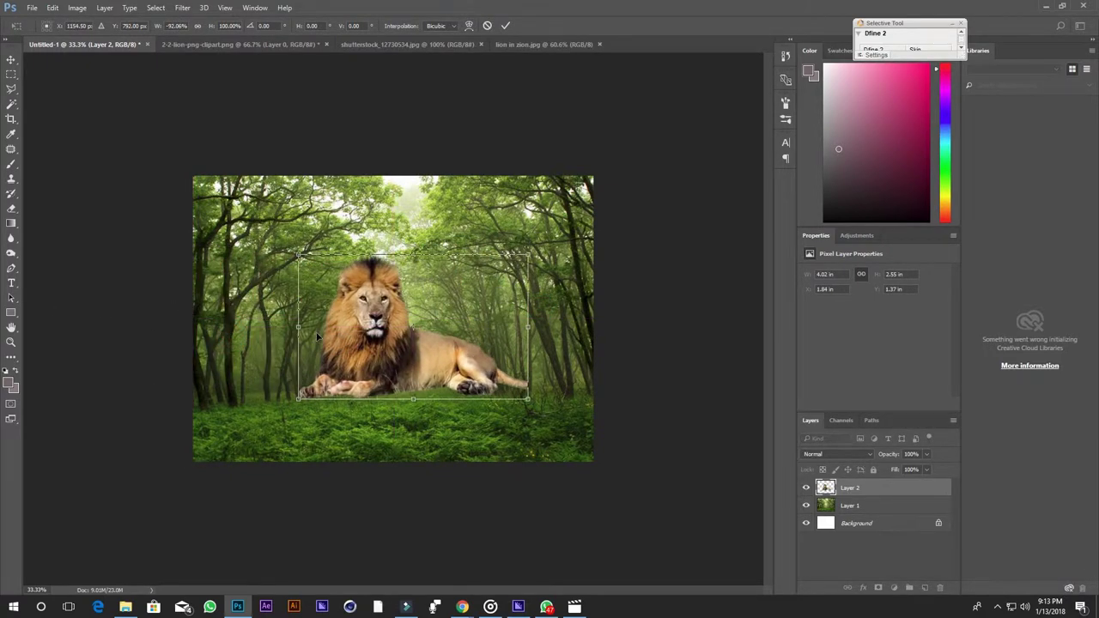
{"action": "left_click_drag", "start_coordinate": [298, 327], "coordinate": [281, 327]}
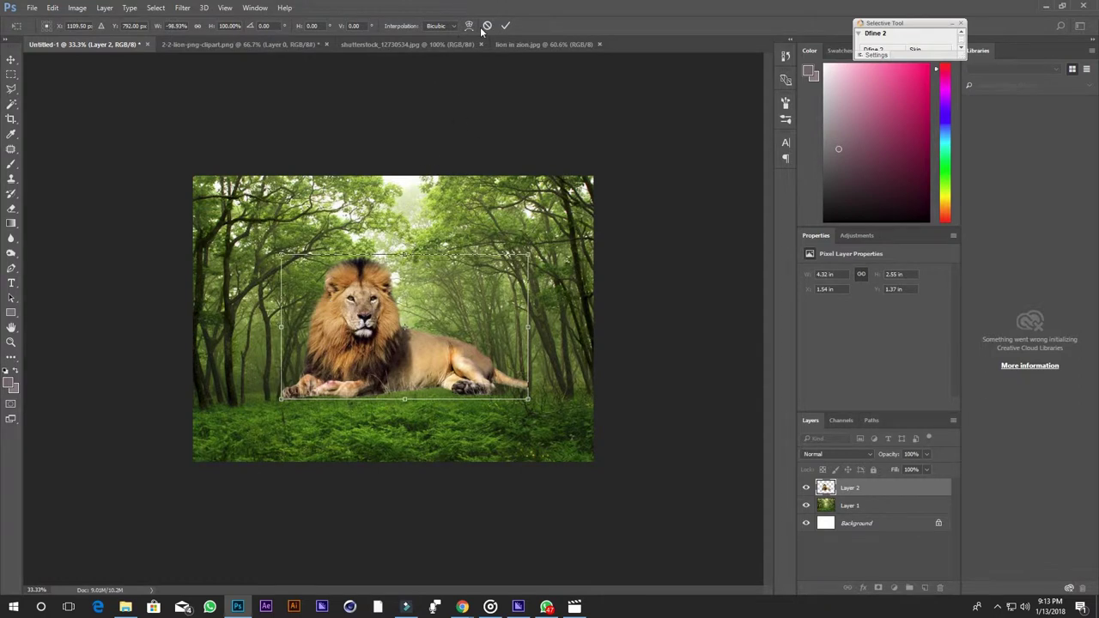
{"action": "left_click", "coordinate": [487, 25]}
{"action": "left_click_drag", "start_coordinate": [461, 284], "coordinate": [442, 322]}
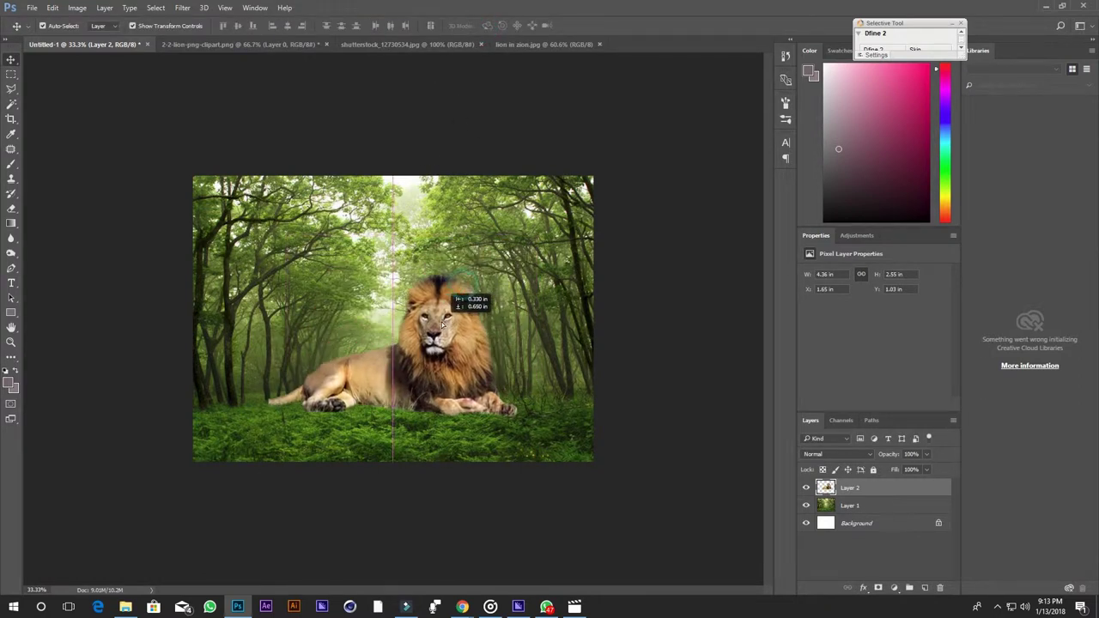
{"action": "key", "text": "ctrl+t"}
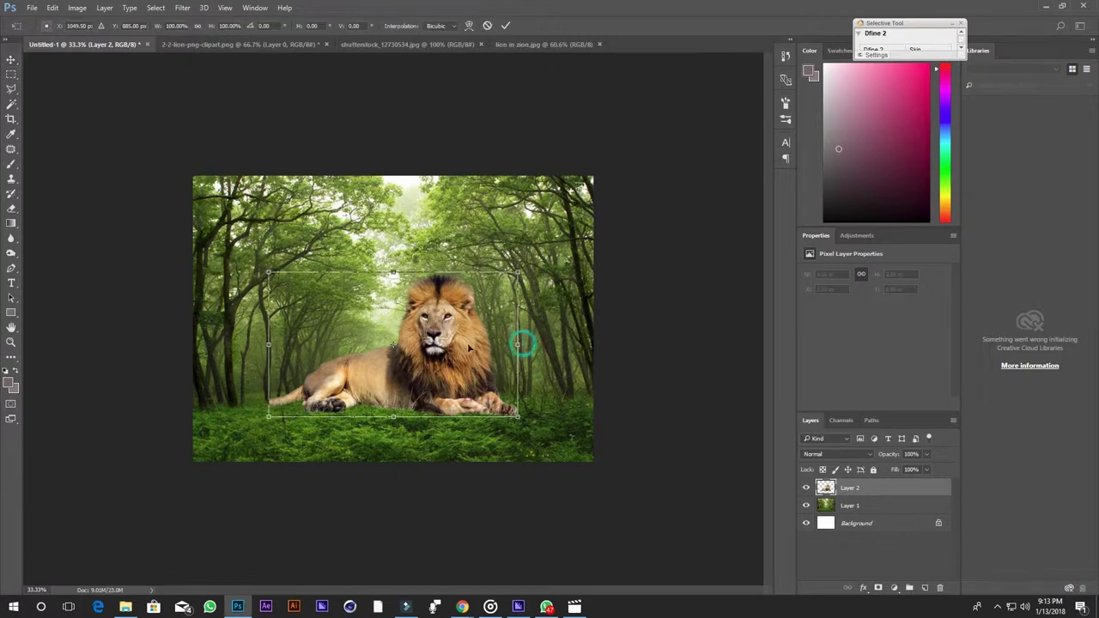
{"action": "mouse_move", "coordinate": [519, 338]}
{"action": "left_mouse_down"}
{"action": "mouse_move", "coordinate": [526, 332]}
{"action": "mouse_move", "coordinate": [58, 339]}
{"action": "left_mouse_up"}
{"action": "left_click_drag", "start_coordinate": [226, 375], "coordinate": [476, 371]}
{"action": "left_click_drag", "start_coordinate": [311, 338], "coordinate": [282, 338]}
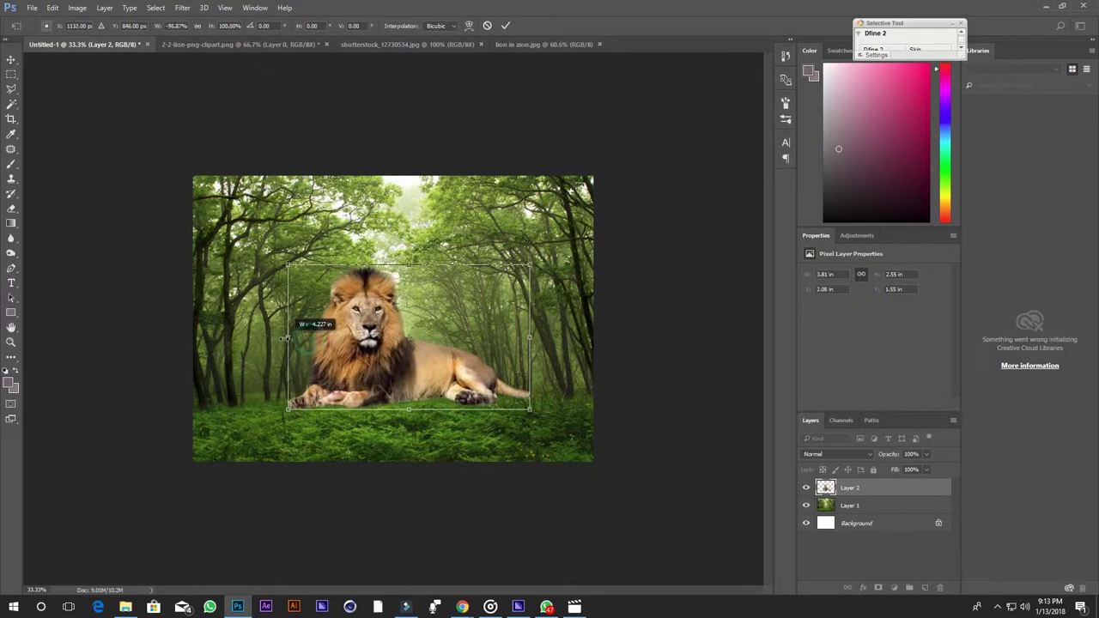
{"action": "left_click", "coordinate": [487, 25]}
- Flip the lion horizontally, move it down-right into the grass, and commit
{"action": "left_click", "coordinate": [518, 266]}
{"action": "right_click", "coordinate": [475, 309]}
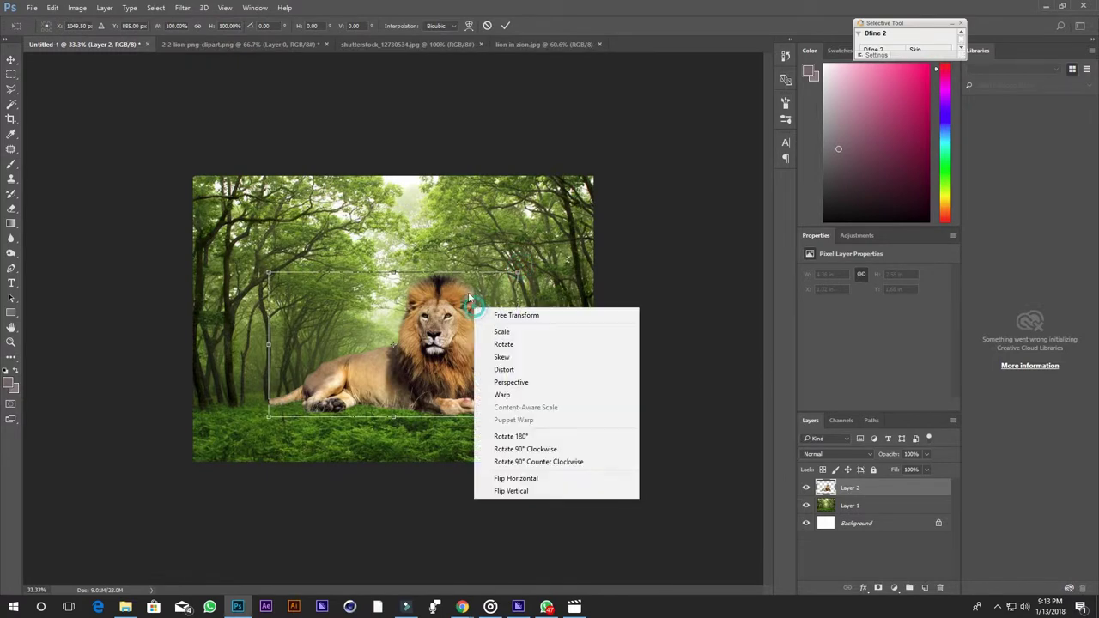
{"action": "left_click", "coordinate": [507, 475]}
{"action": "left_click_drag", "start_coordinate": [413, 374], "coordinate": [457, 403]}
{"action": "key", "text": "Return"}
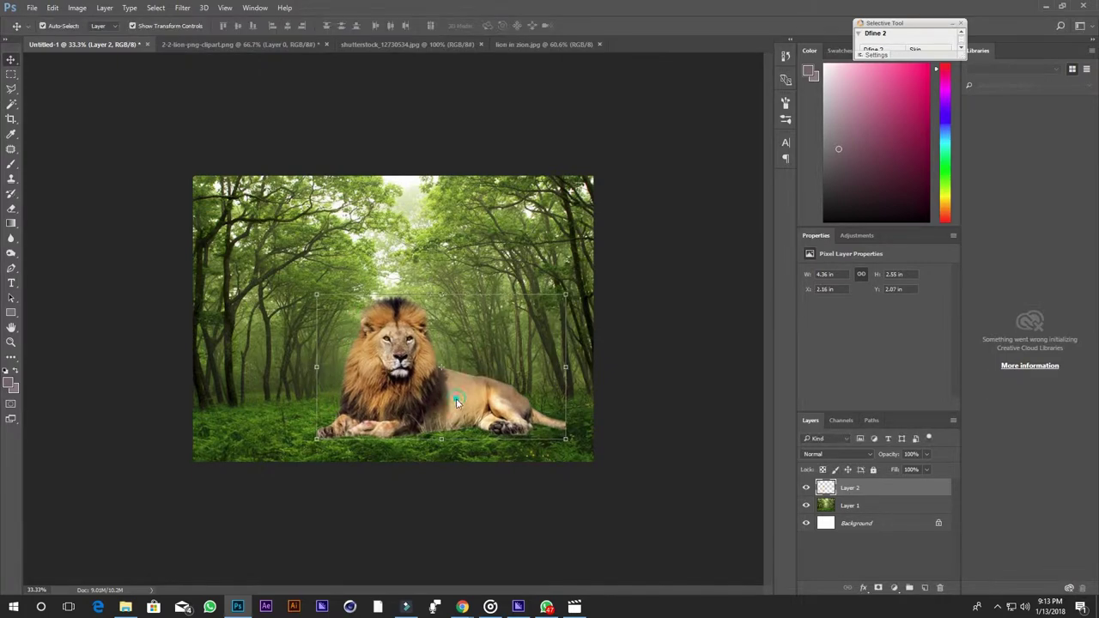
{"action": "left_click", "coordinate": [527, 44]}
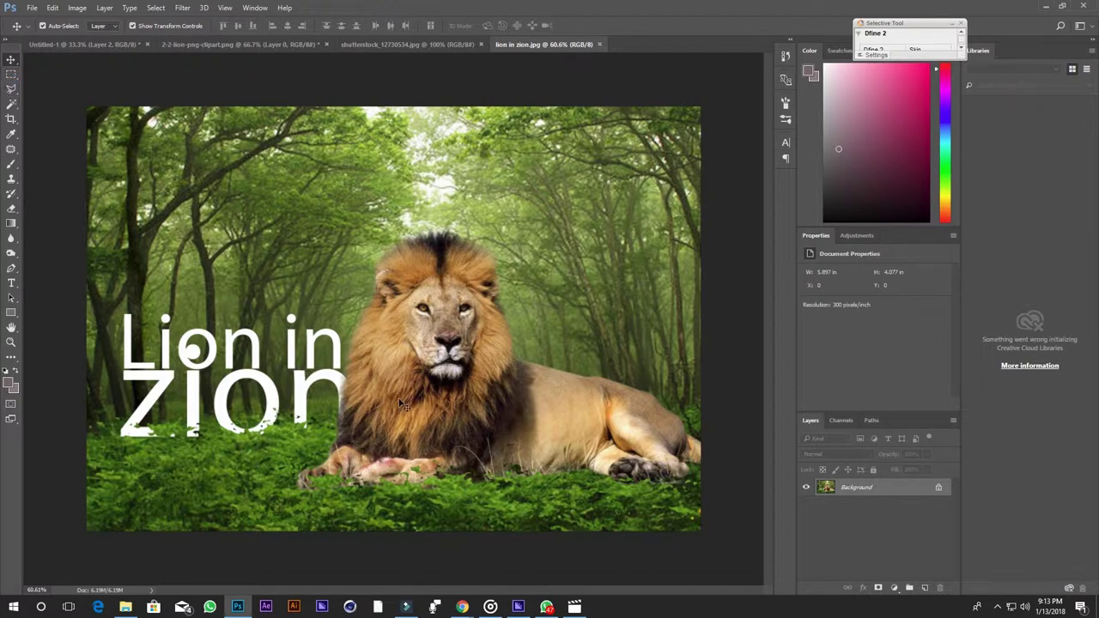
- Zoom out and in on the lion in zion reference, then return to the Untitled-1 composite
{"action": "key", "text": "ctrl+minus"}
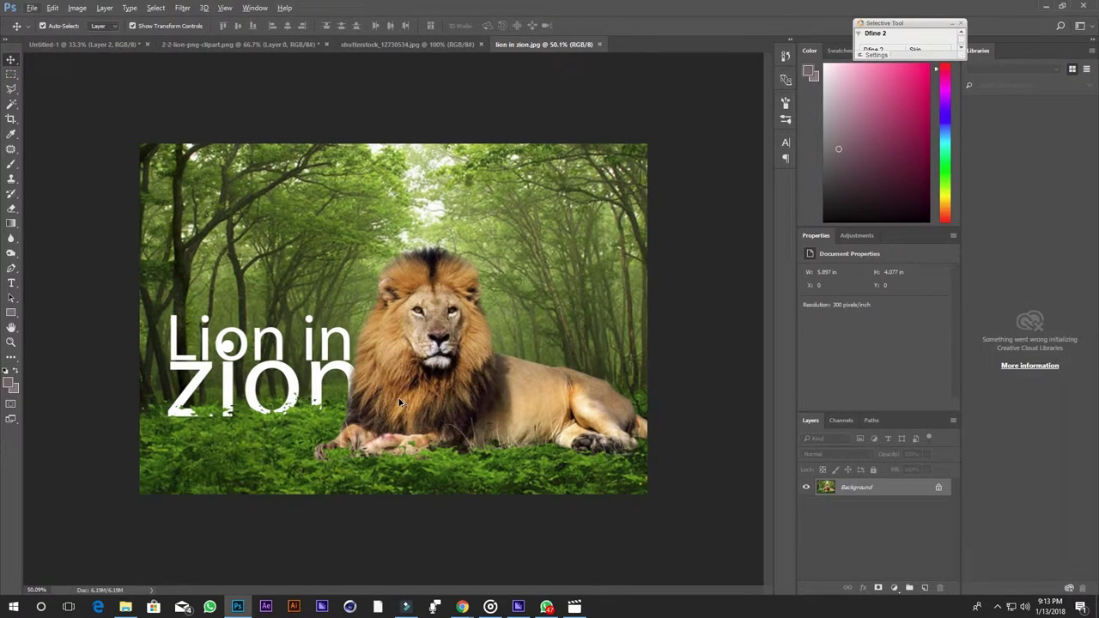
{"action": "key", "text": "ctrl+plus"}
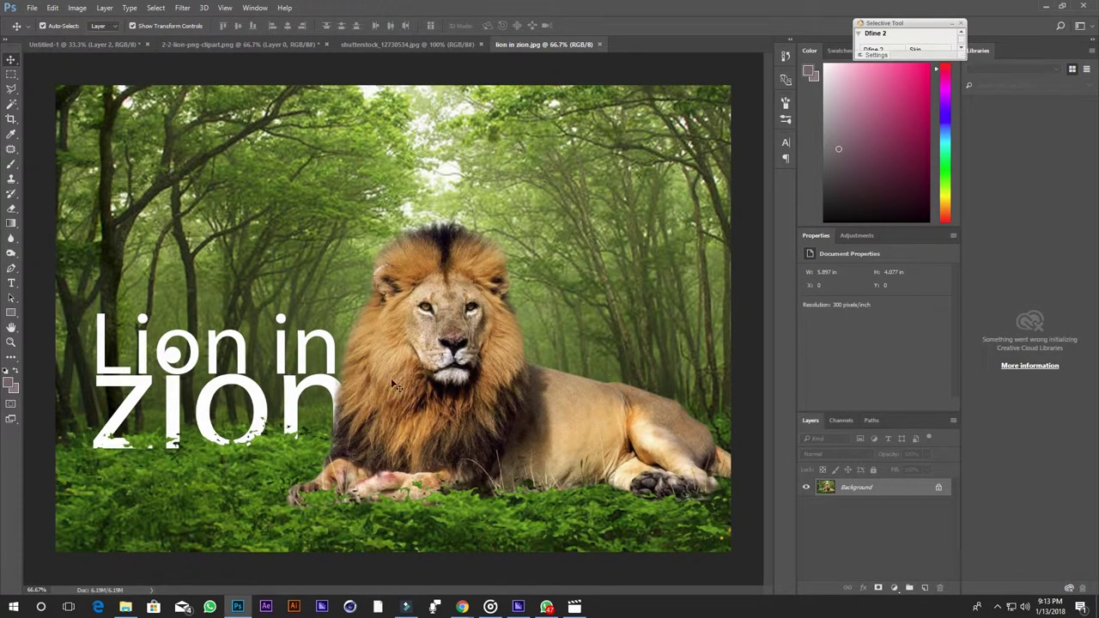
{"action": "scroll", "coordinate": [356, 407], "scroll_direction": "down", "scroll_amount": 1}
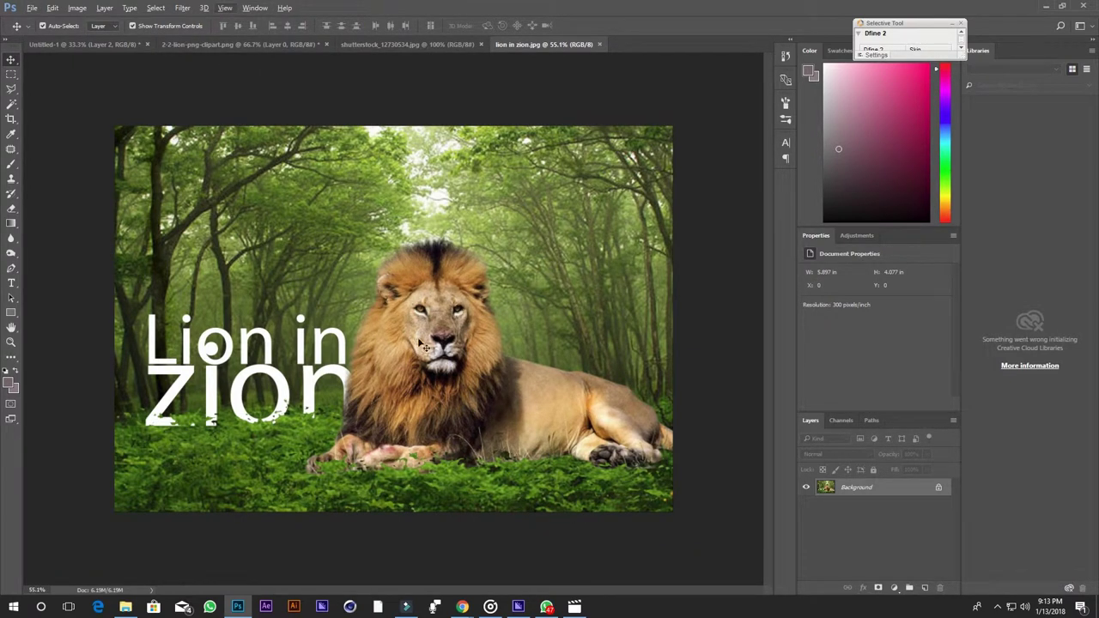
{"action": "left_click", "coordinate": [74, 44]}
{"action": "scroll", "coordinate": [444, 394], "scroll_direction": "up", "scroll_amount": 1}
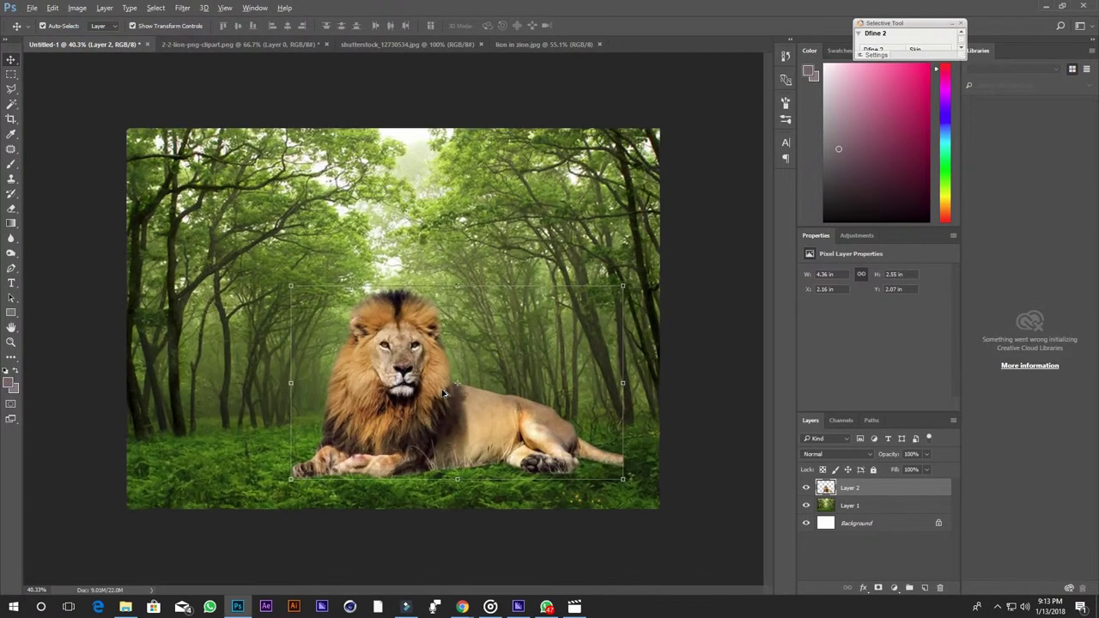
- Commit the lion's placement and zoom the composite in and out to inspect it
{"action": "left_click", "coordinate": [695, 158]}
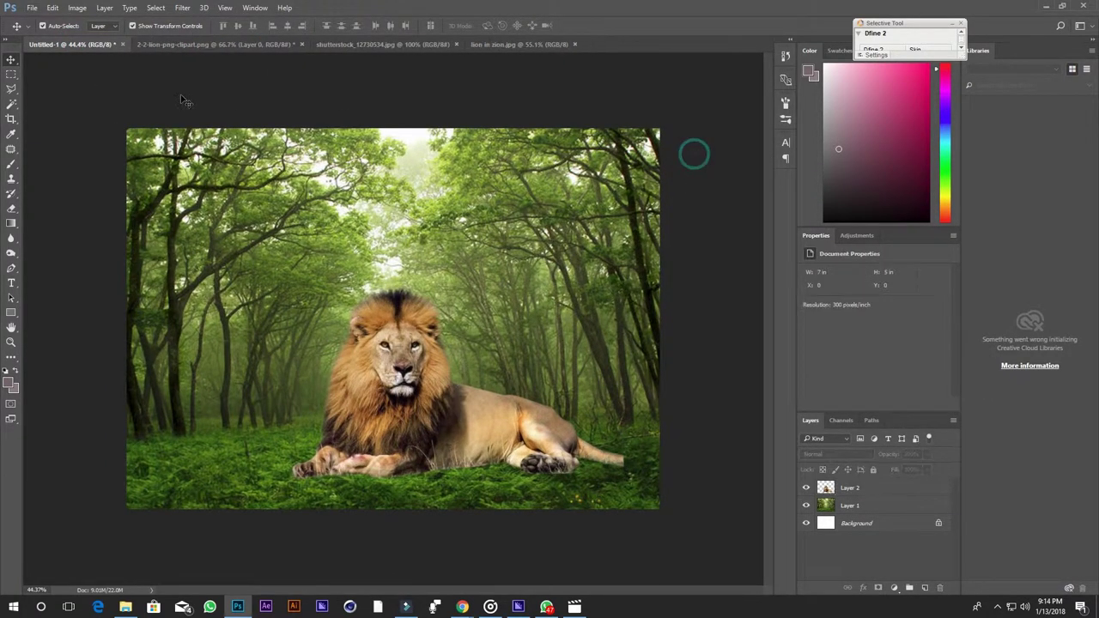
{"action": "left_click", "coordinate": [11, 60]}
{"action": "scroll", "coordinate": [360, 351], "scroll_direction": "up", "scroll_amount": 2}
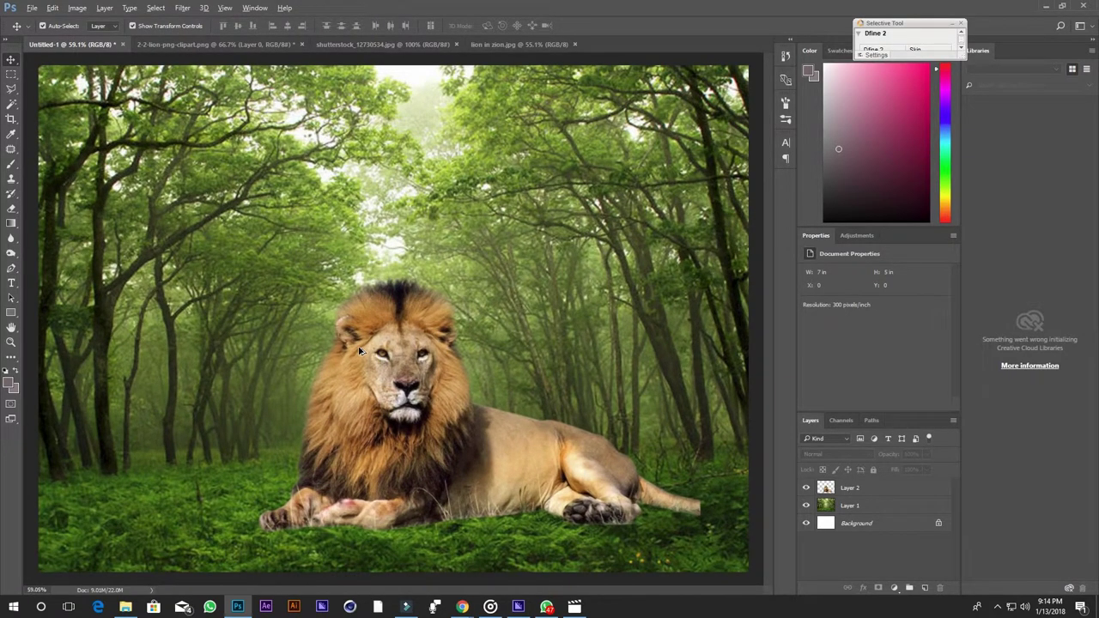
{"action": "scroll", "coordinate": [360, 351], "scroll_direction": "down", "scroll_amount": 2}
{"action": "scroll", "coordinate": [360, 351], "scroll_direction": "down", "scroll_amount": 1}
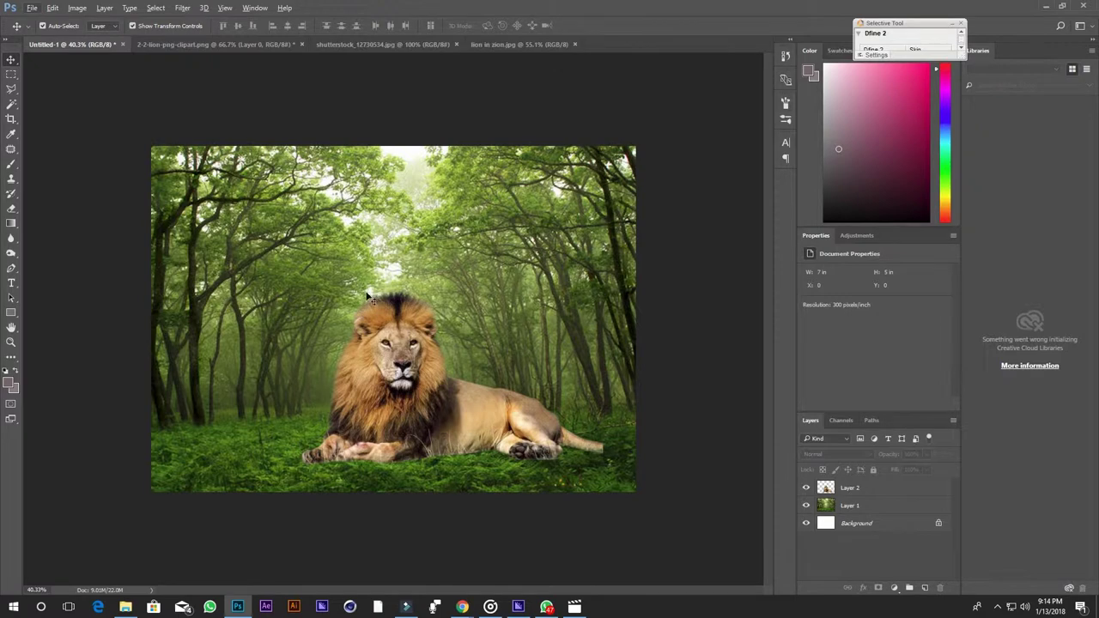
{"action": "scroll", "coordinate": [462, 404], "scroll_direction": "up", "scroll_amount": 1}
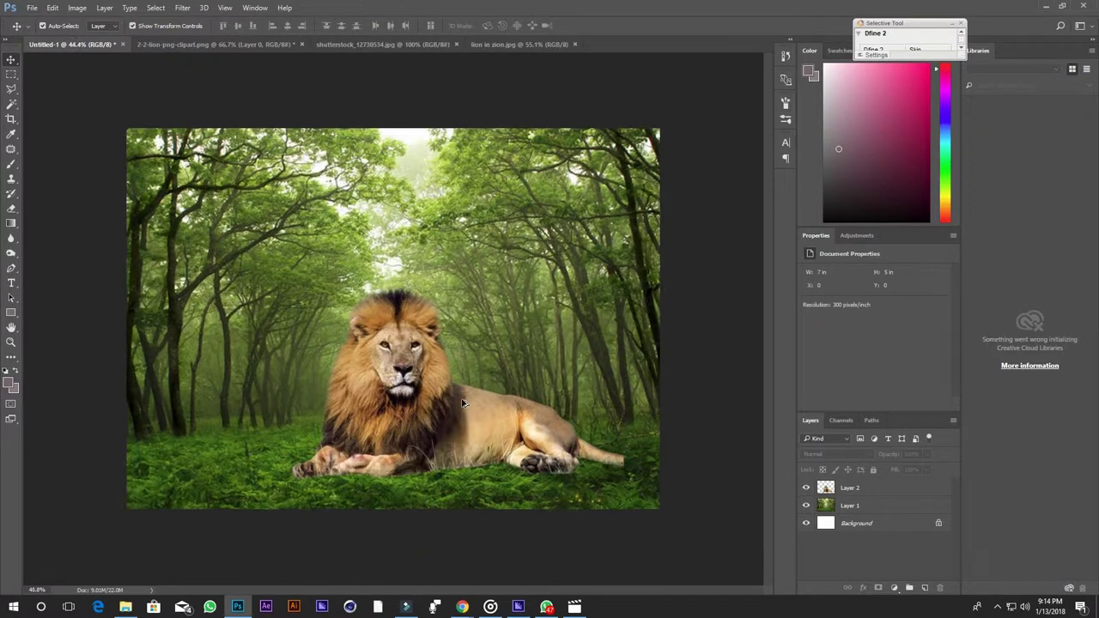
{"action": "scroll", "coordinate": [461, 403], "scroll_direction": "up", "scroll_amount": 1}
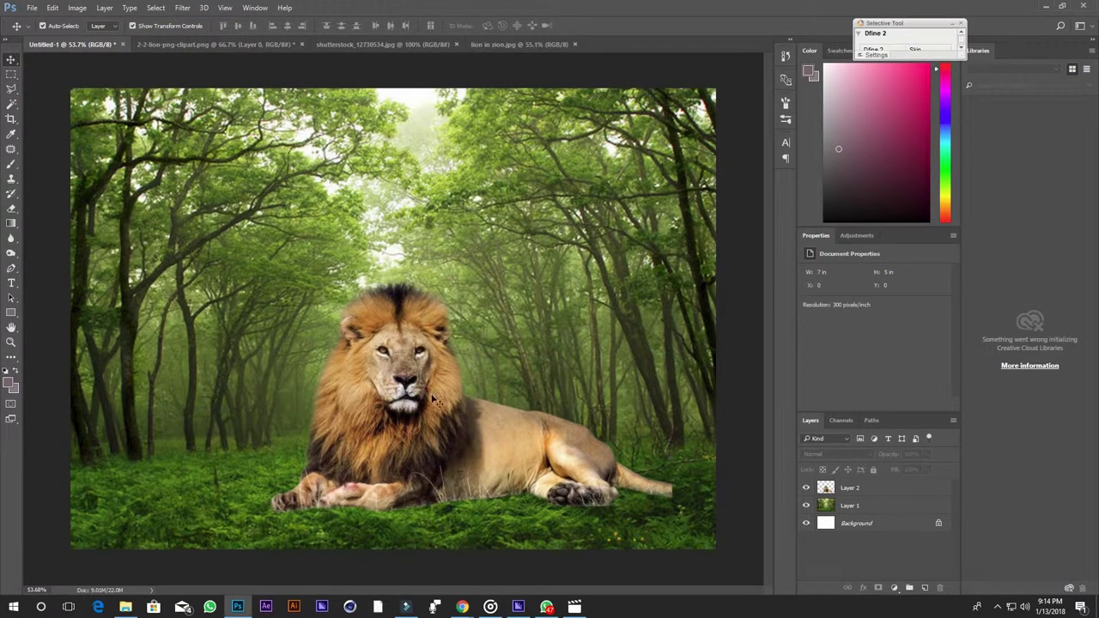
- Compare with the lion in zion reference, then select the forest Layer 1
{"action": "left_click", "coordinate": [531, 45]}
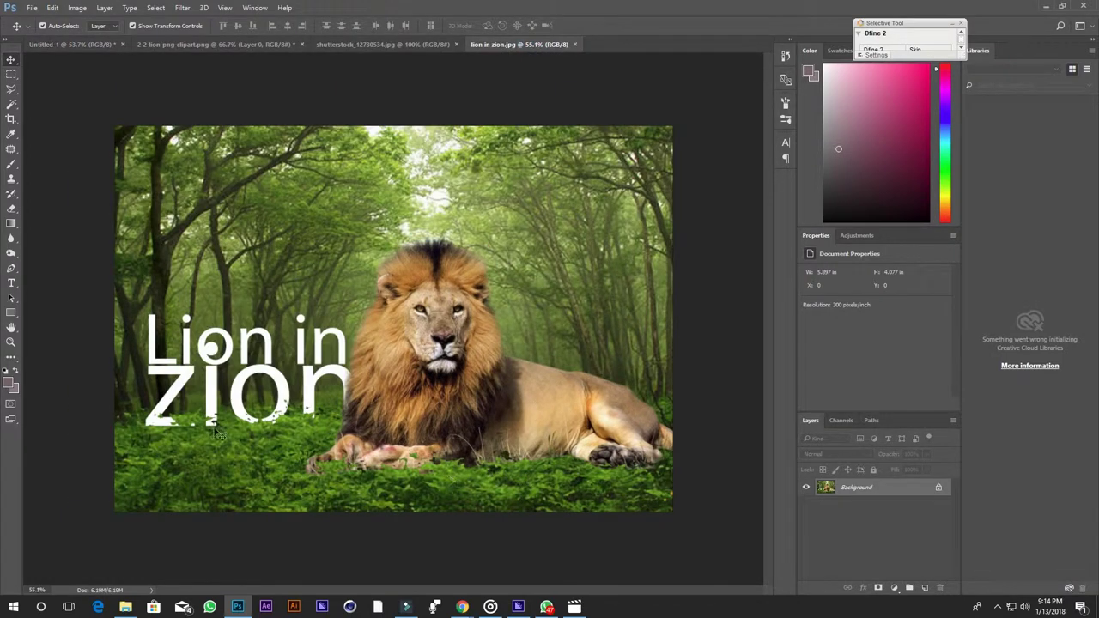
{"action": "left_click", "coordinate": [72, 45]}
{"action": "left_click", "coordinate": [486, 522]}
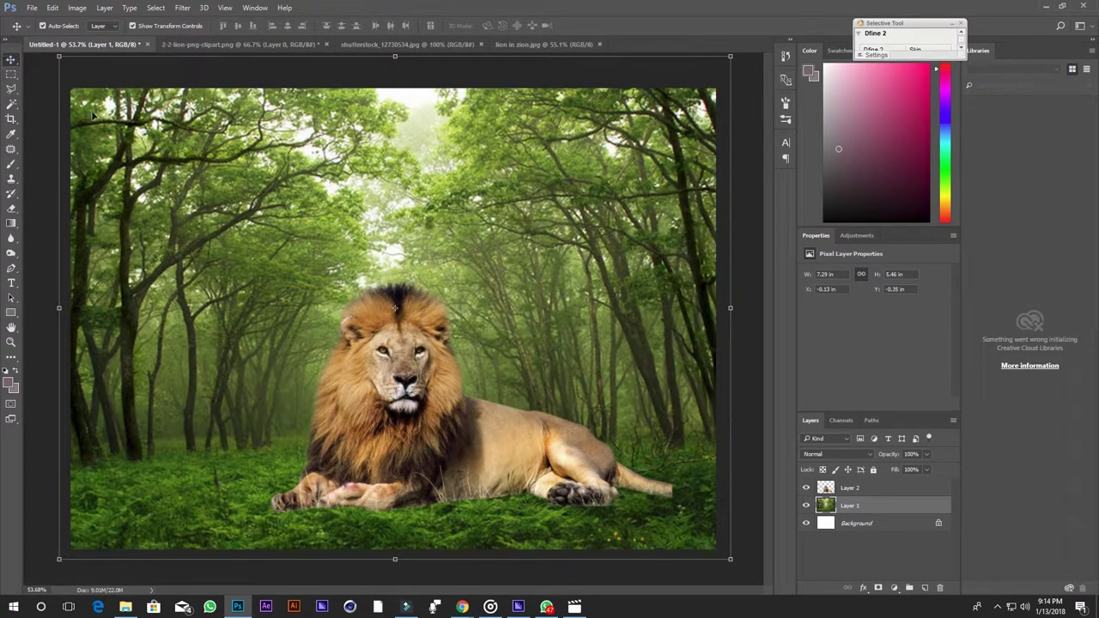
- Marquee-select the grass strip below the lion and copy it to Layer 3 with Ctrl+J
{"action": "left_click", "coordinate": [12, 74]}
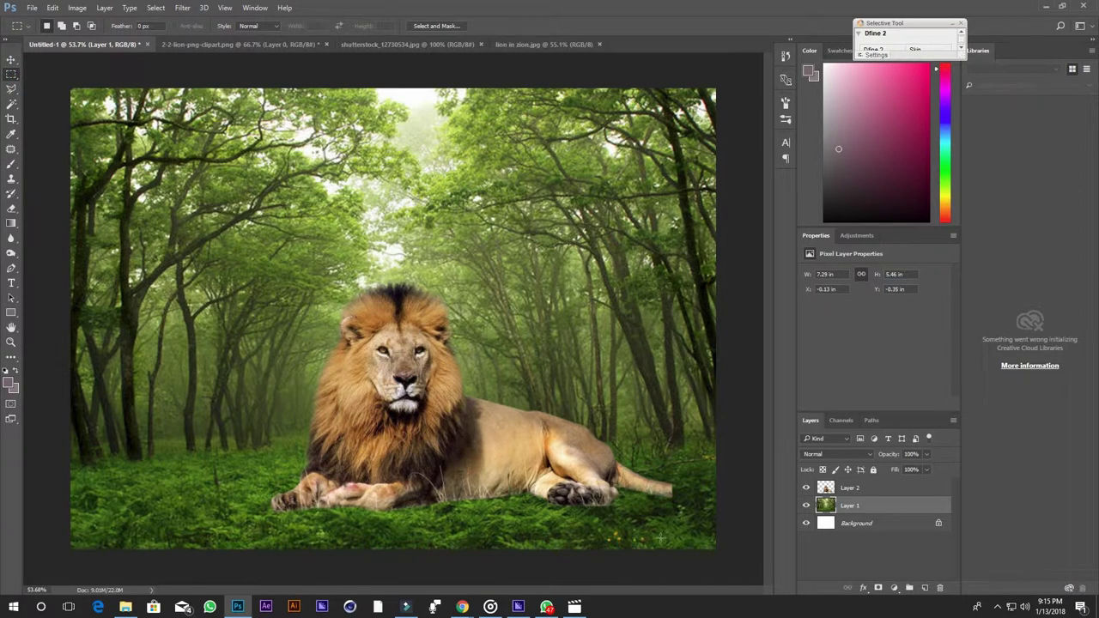
{"action": "left_click_drag", "start_coordinate": [223, 475], "coordinate": [668, 552]}
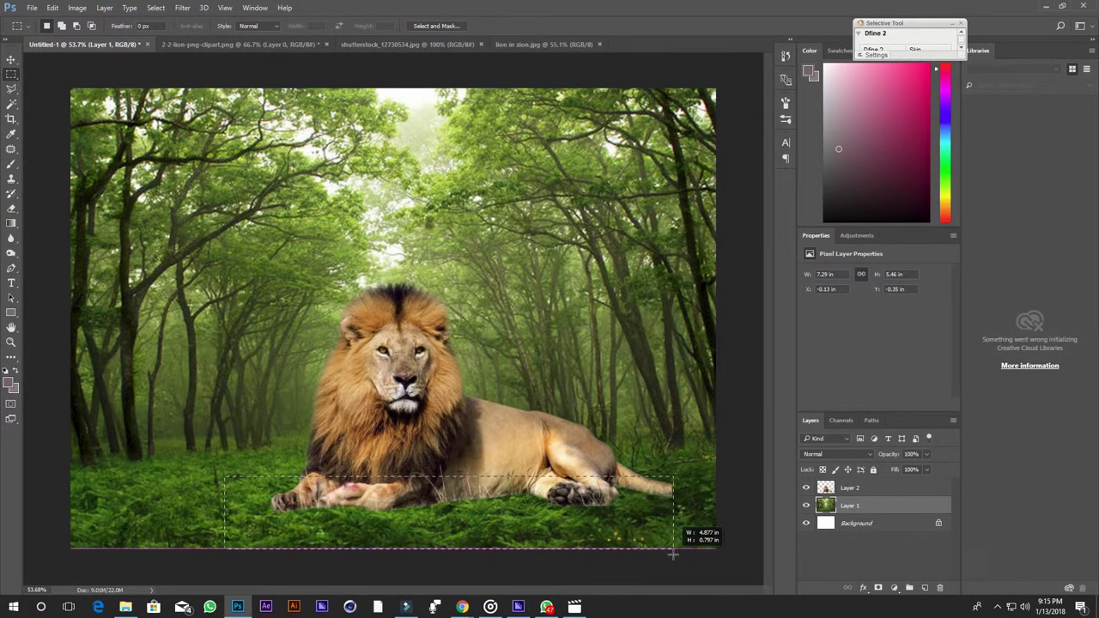
{"action": "left_click_drag", "start_coordinate": [668, 552], "coordinate": [690, 551]}
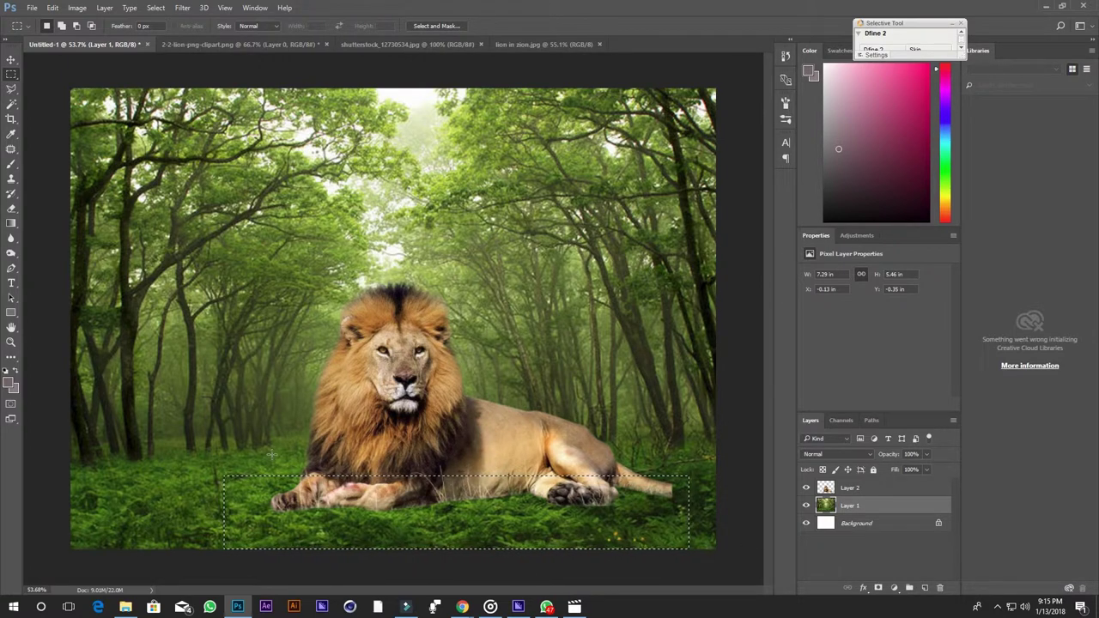
{"action": "key", "text": "ctrl+j"}
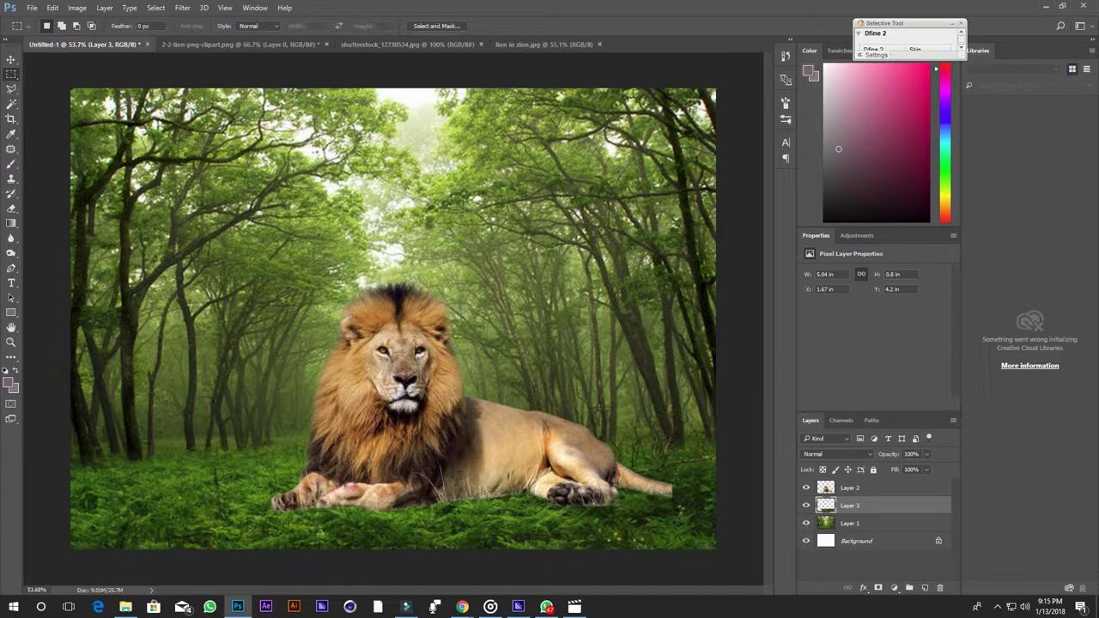
- Bring Layer 3's grass strip to the front so it covers the lion's paws
{"action": "left_click", "coordinate": [11, 58]}
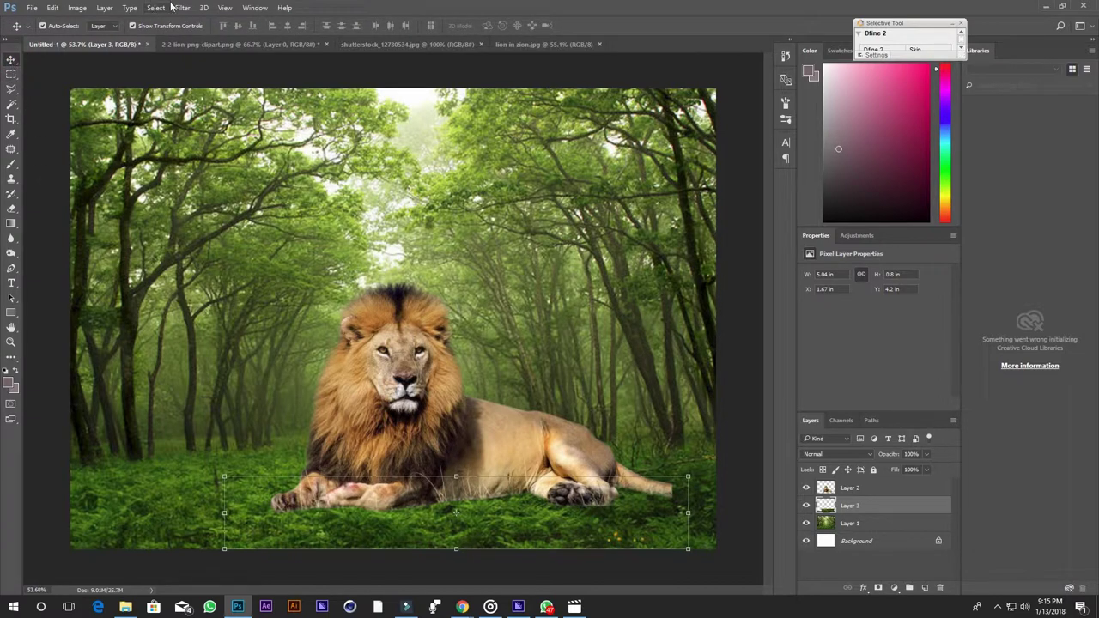
{"action": "left_click", "coordinate": [103, 8]}
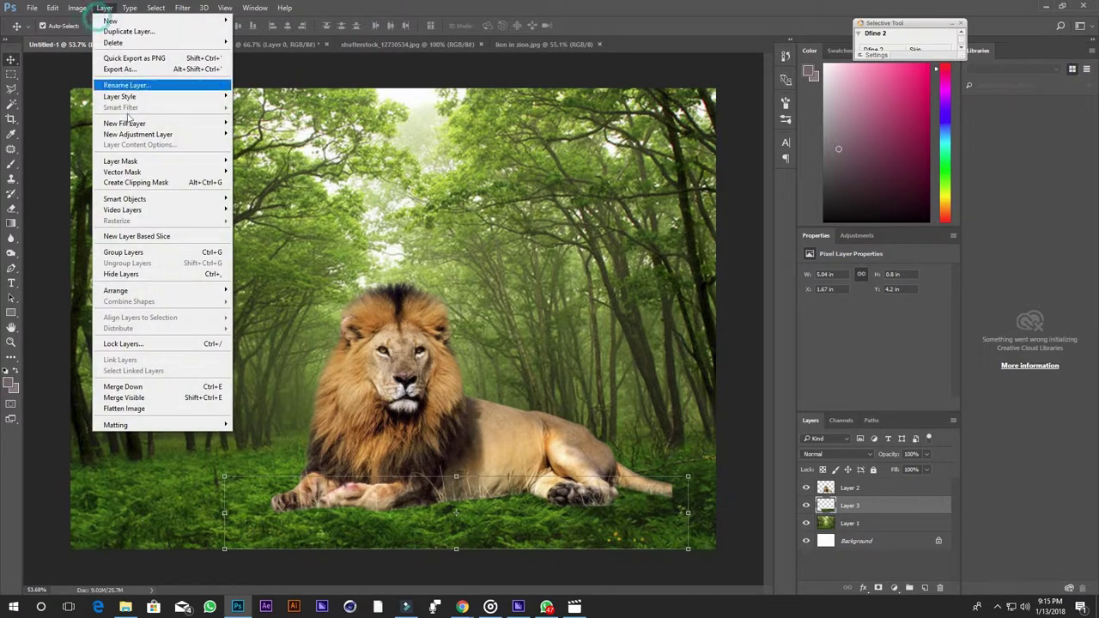
{"action": "mouse_move", "coordinate": [116, 290]}
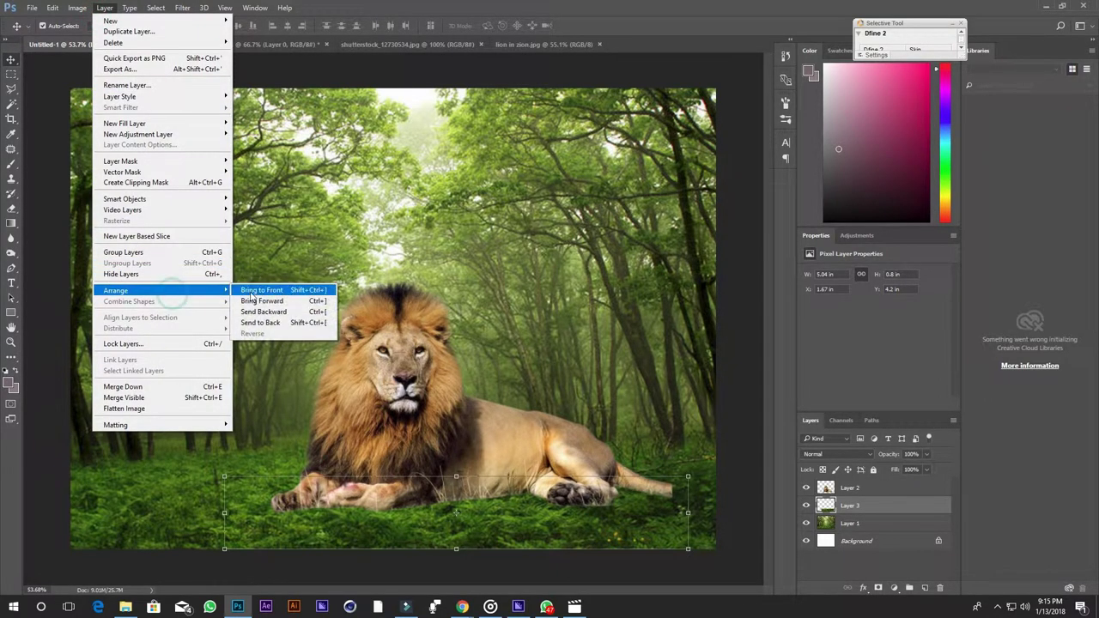
{"action": "left_click", "coordinate": [258, 290]}
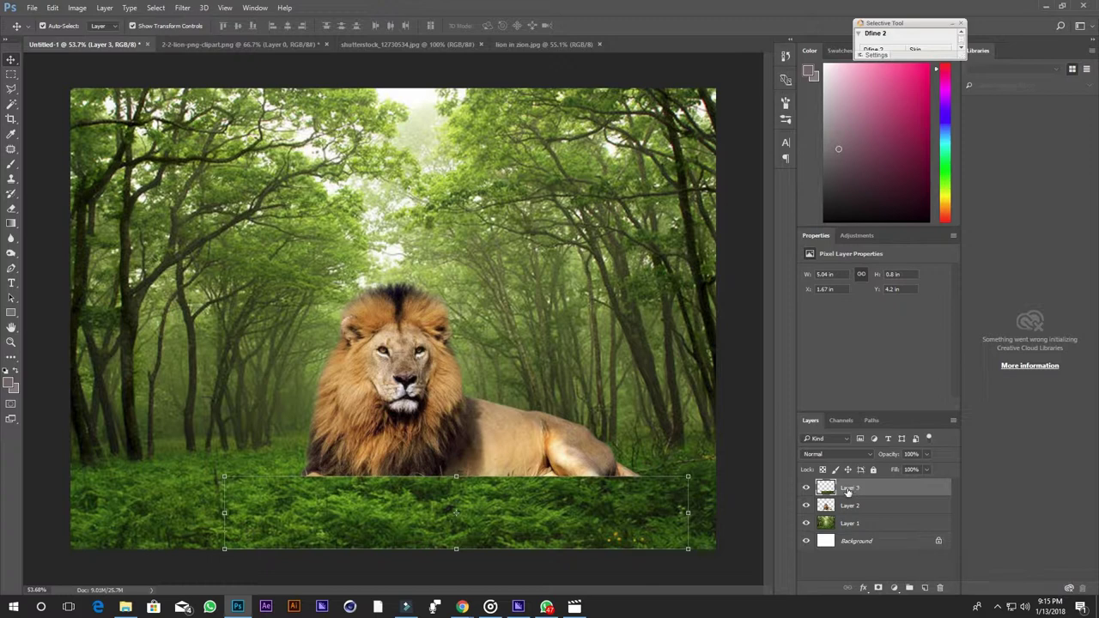
- Choose the Magic Wand tool and check the Lion in zion reference before returning to Untitled-1
{"action": "left_click", "coordinate": [12, 104]}
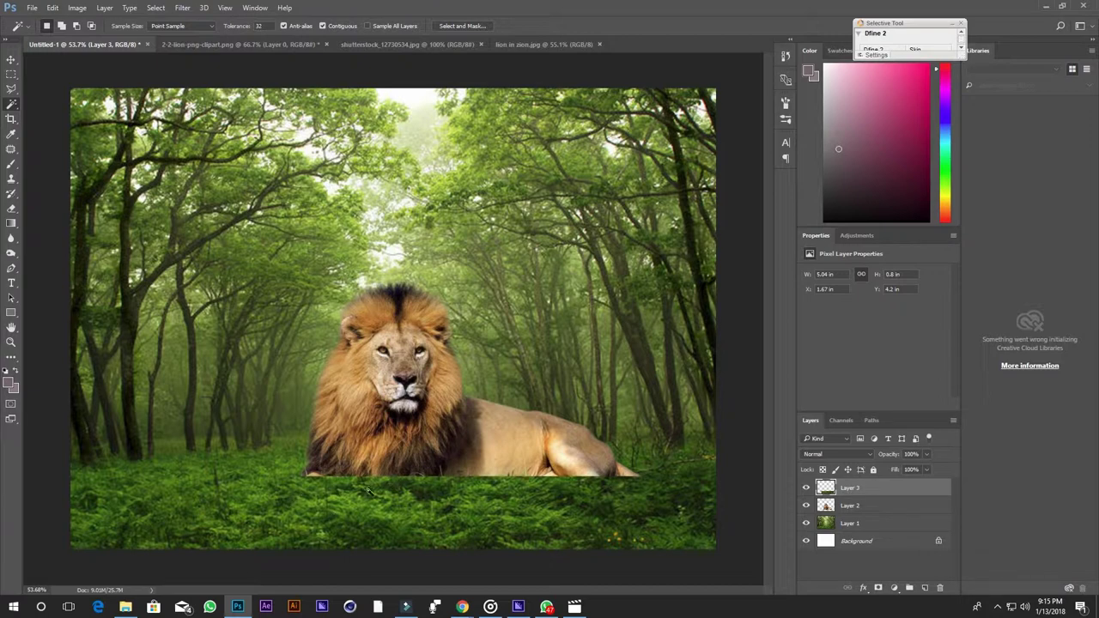
{"action": "left_click", "coordinate": [534, 45]}
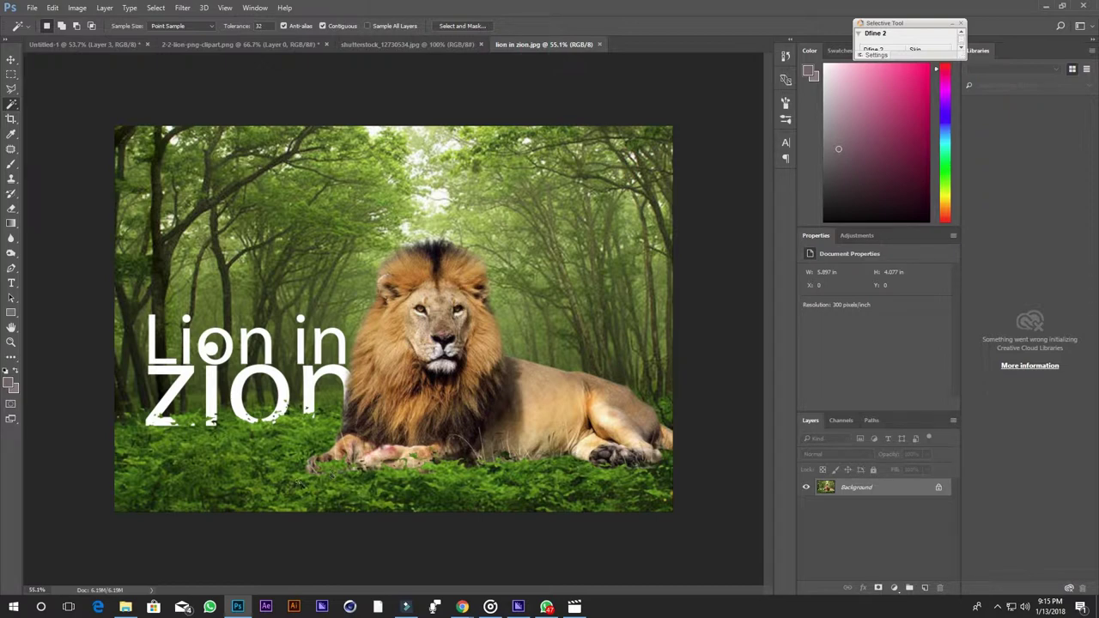
{"action": "left_click", "coordinate": [86, 44]}
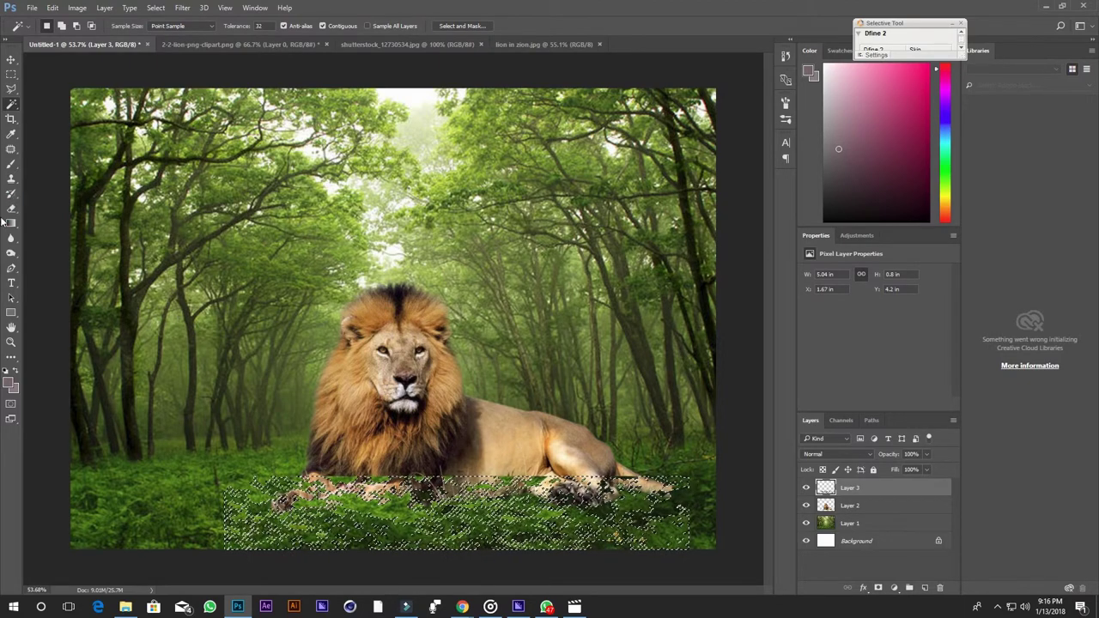
- Deselect the grass layer and zoom in and out to inspect the paws
{"action": "left_click", "coordinate": [163, 11]}
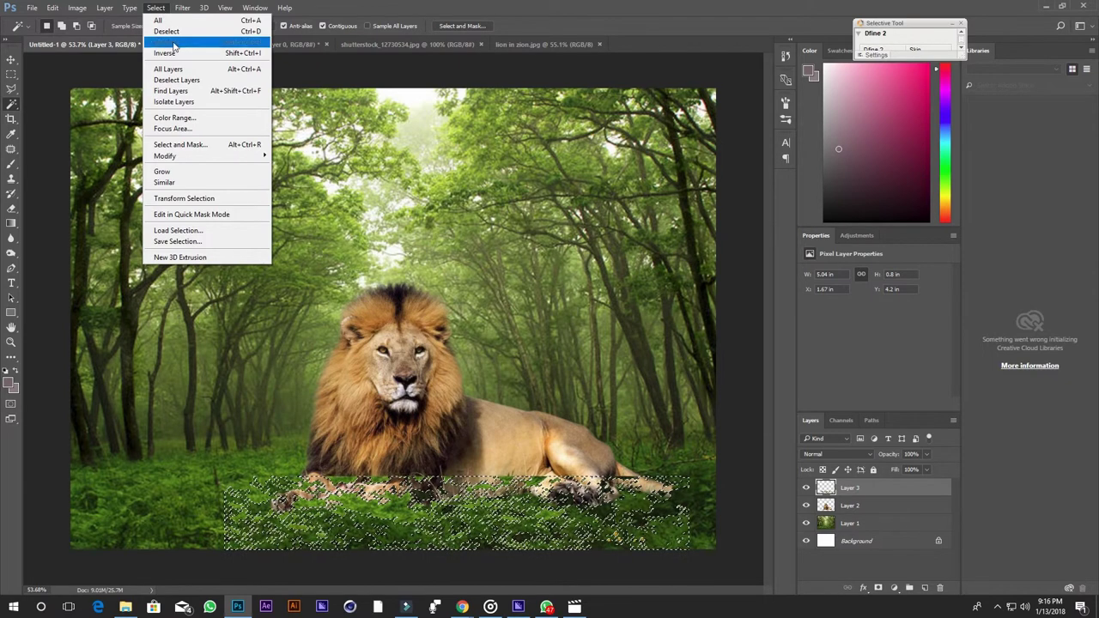
{"action": "left_click", "coordinate": [165, 31]}
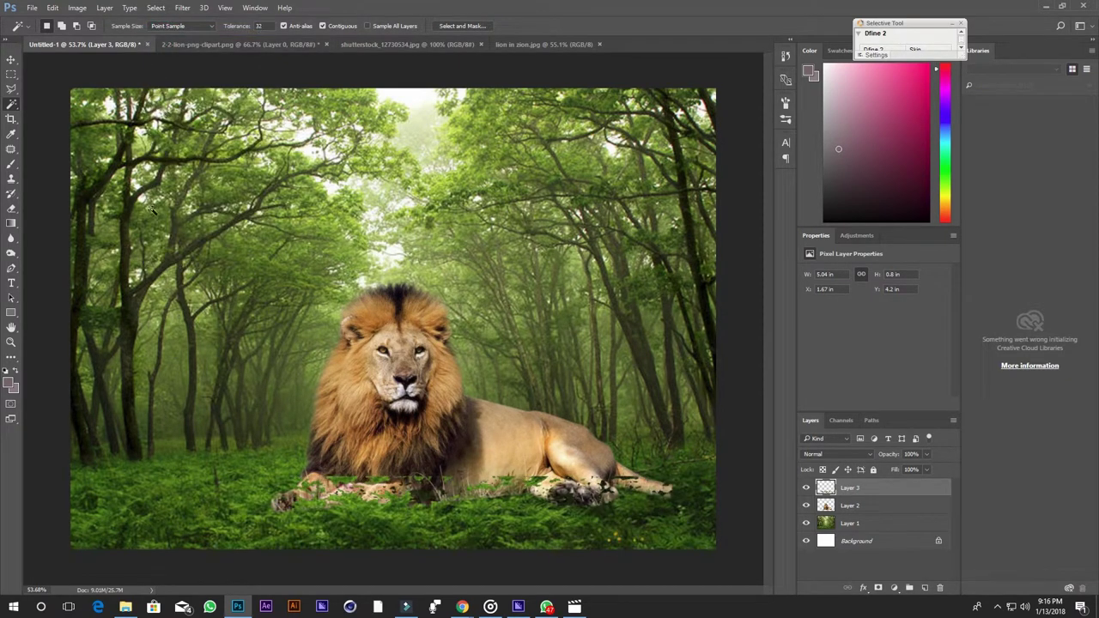
{"action": "left_click", "coordinate": [12, 60]}
{"action": "scroll", "coordinate": [478, 481], "scroll_direction": "up", "scroll_amount": 2}
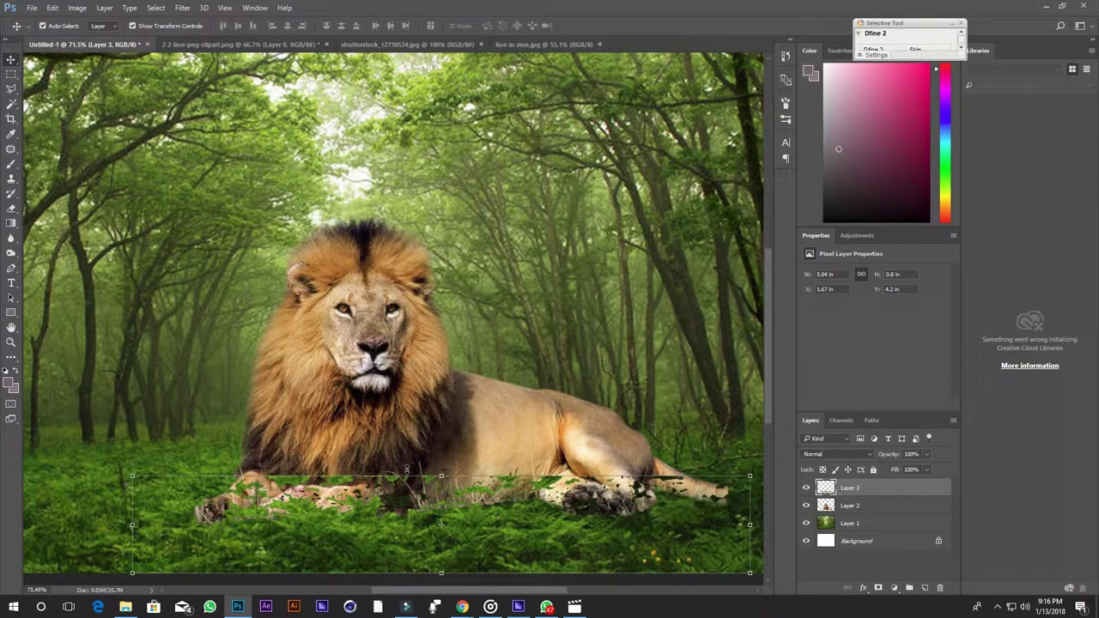
{"action": "scroll", "coordinate": [371, 493], "scroll_direction": "up", "scroll_amount": 1}
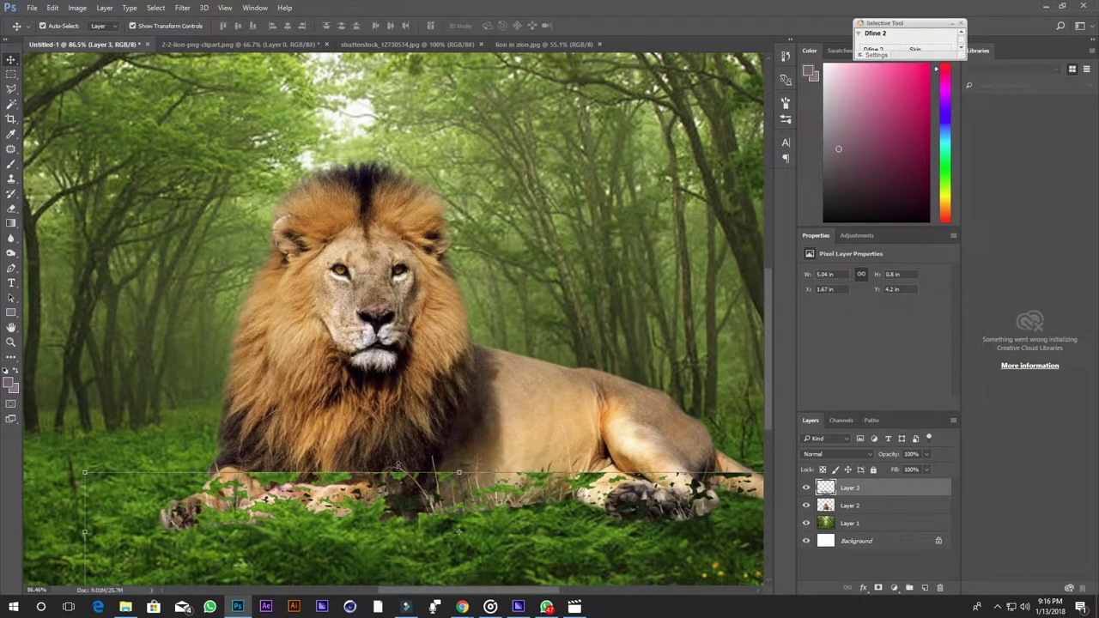
{"action": "scroll", "coordinate": [479, 416], "scroll_direction": "down", "scroll_amount": 2}
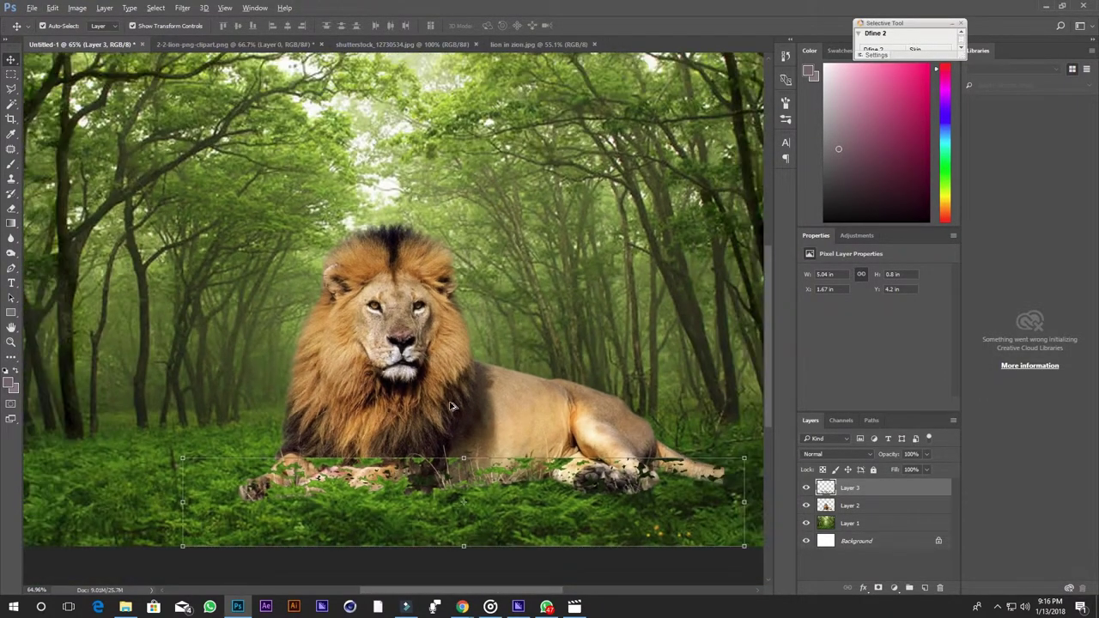
- Lasso around the lion's chest and belly just above the grass strip
{"action": "left_click", "coordinate": [11, 135]}
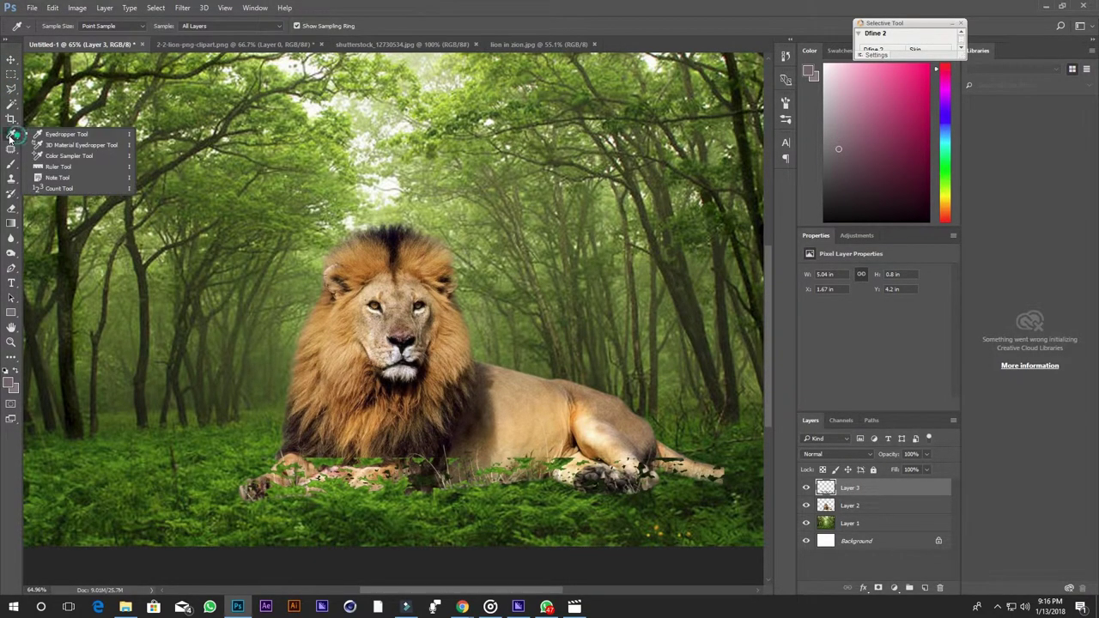
{"action": "left_click", "coordinate": [10, 120]}
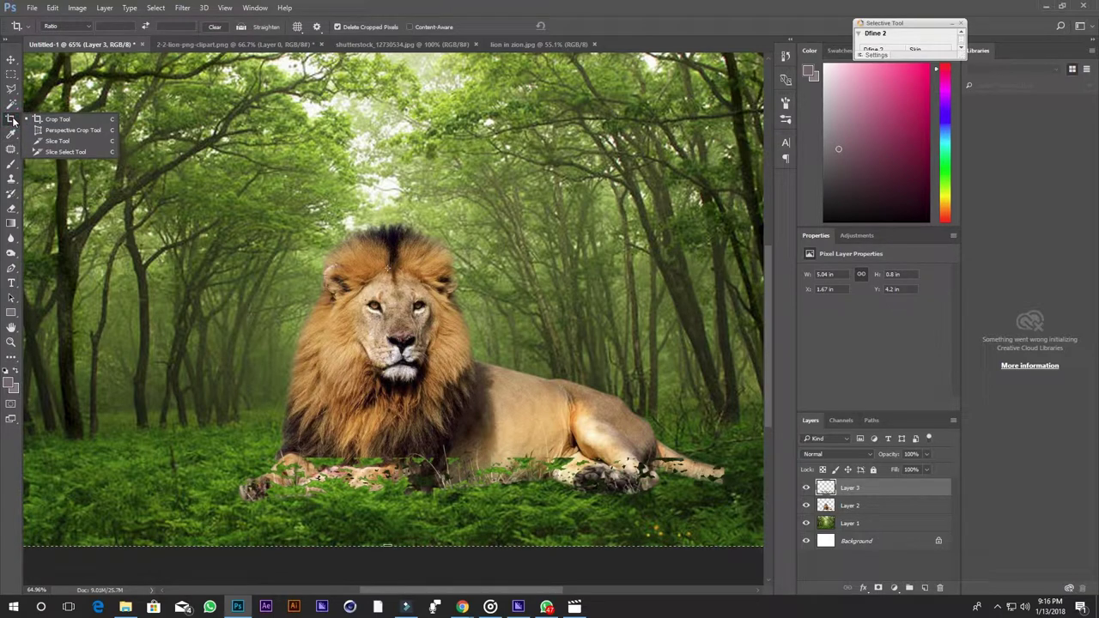
{"action": "left_click", "coordinate": [10, 91]}
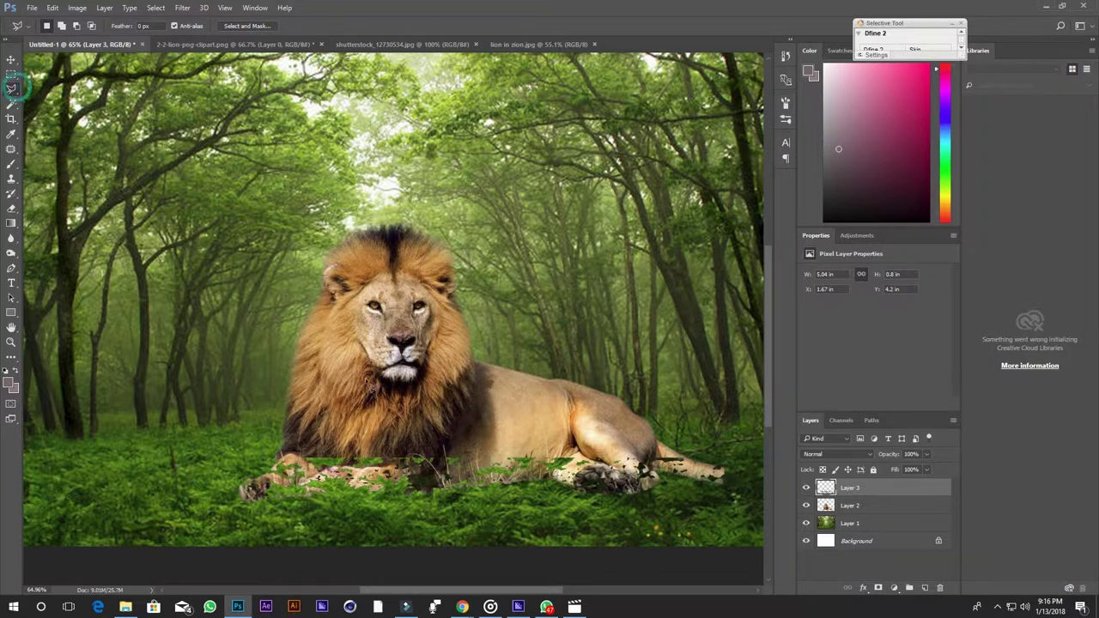
{"action": "scroll", "coordinate": [371, 391], "scroll_direction": "up", "scroll_amount": 3}
{"action": "mouse_move", "coordinate": [262, 492]}
{"action": "left_mouse_down"}
{"action": "mouse_move", "coordinate": [351, 511]}
{"action": "mouse_move", "coordinate": [548, 499]}
{"action": "mouse_move", "coordinate": [615, 511]}
{"action": "mouse_move", "coordinate": [494, 488]}
{"action": "left_mouse_up"}
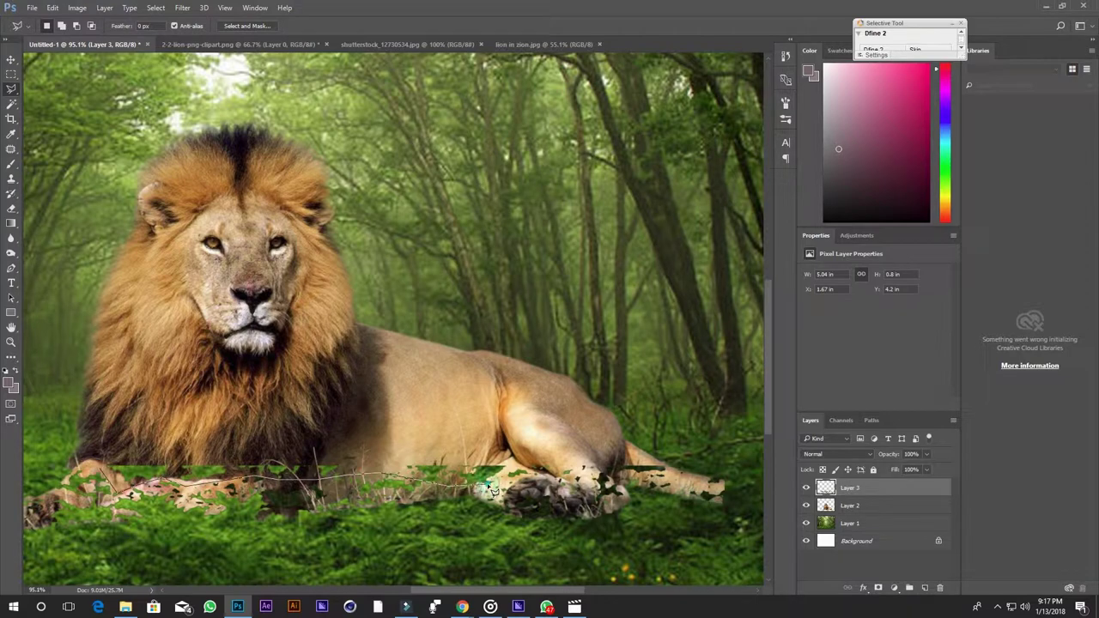
{"action": "mouse_move", "coordinate": [493, 488]}
{"action": "left_mouse_down"}
{"action": "mouse_move", "coordinate": [719, 483]}
{"action": "mouse_move", "coordinate": [464, 378]}
{"action": "mouse_move", "coordinate": [176, 332]}
{"action": "mouse_move", "coordinate": [59, 373]}
{"action": "mouse_move", "coordinate": [79, 450]}
{"action": "left_mouse_up"}
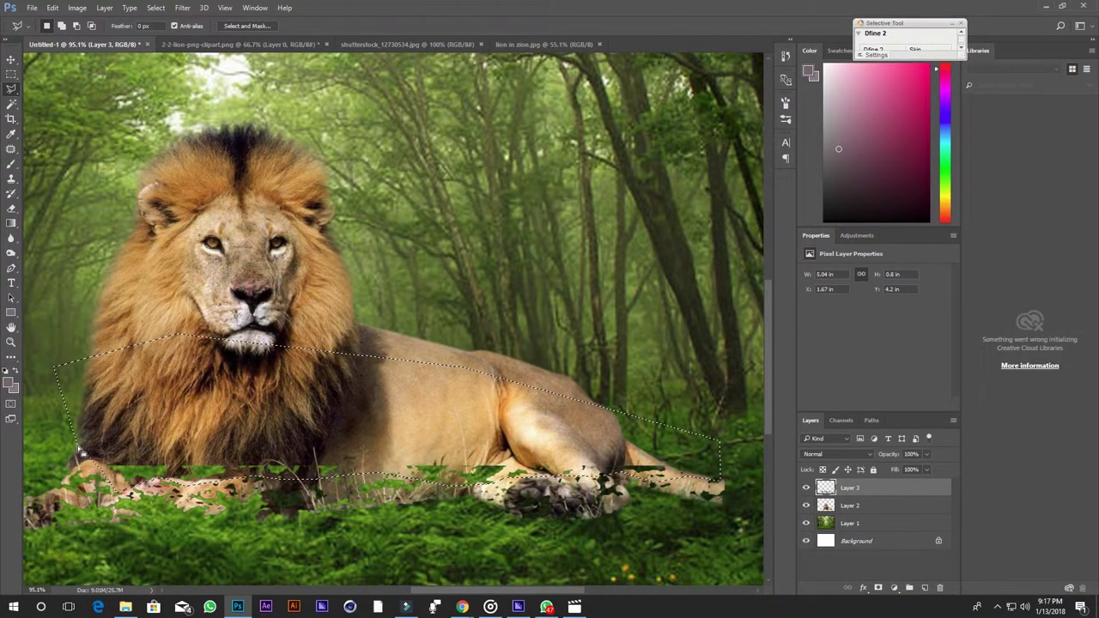
- Delete the grass overlapping the lion's belly and clear the selection
{"action": "key", "text": "Delete"}
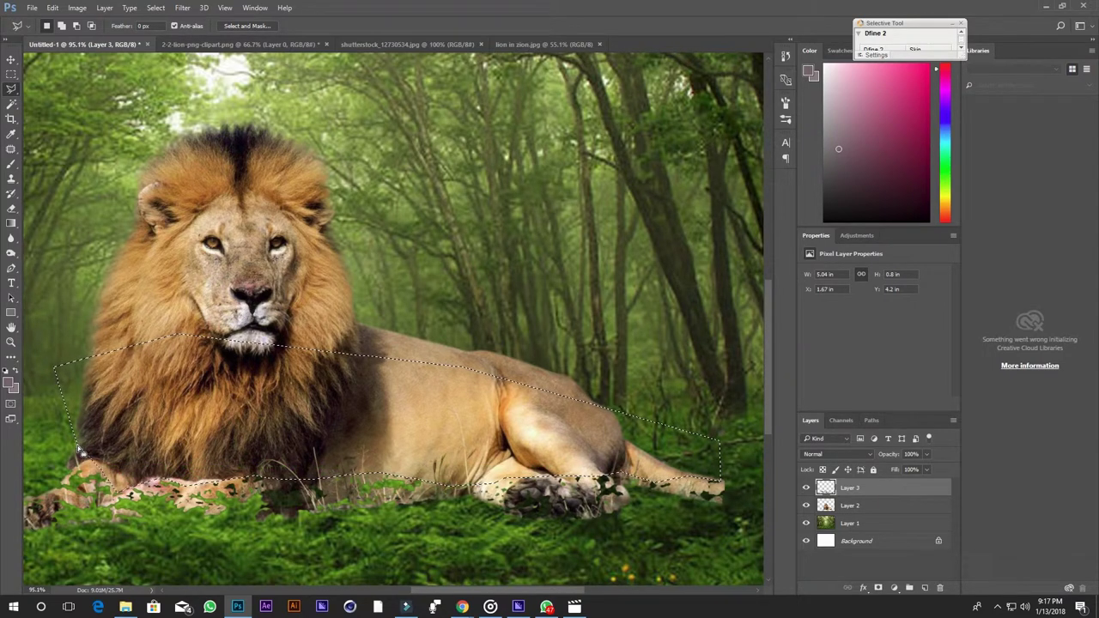
{"action": "left_click", "coordinate": [156, 8]}
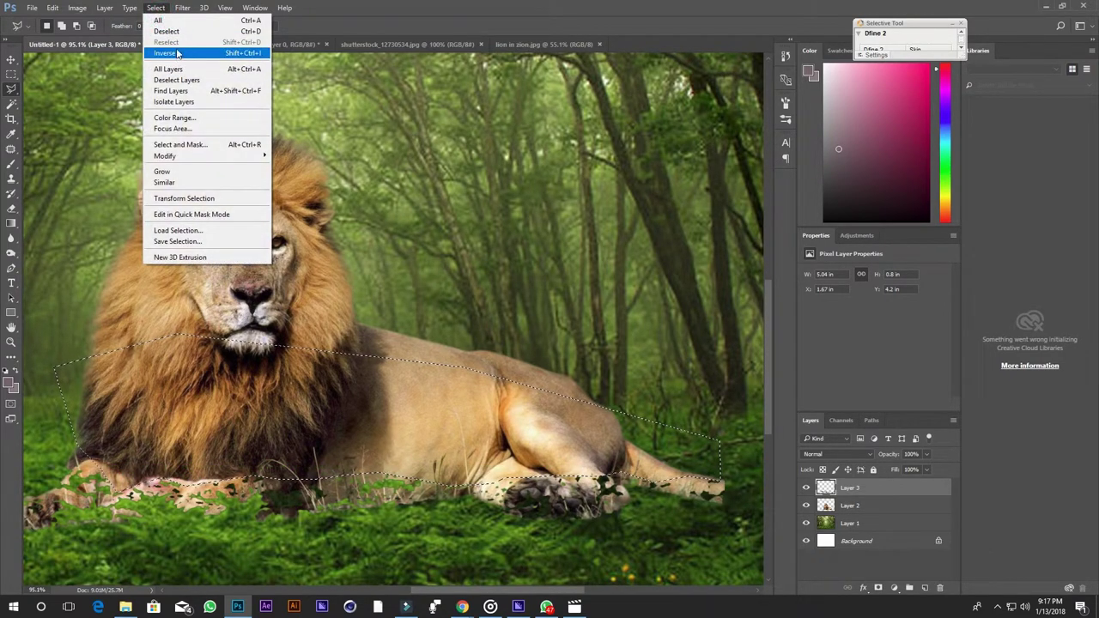
{"action": "left_click", "coordinate": [166, 31]}
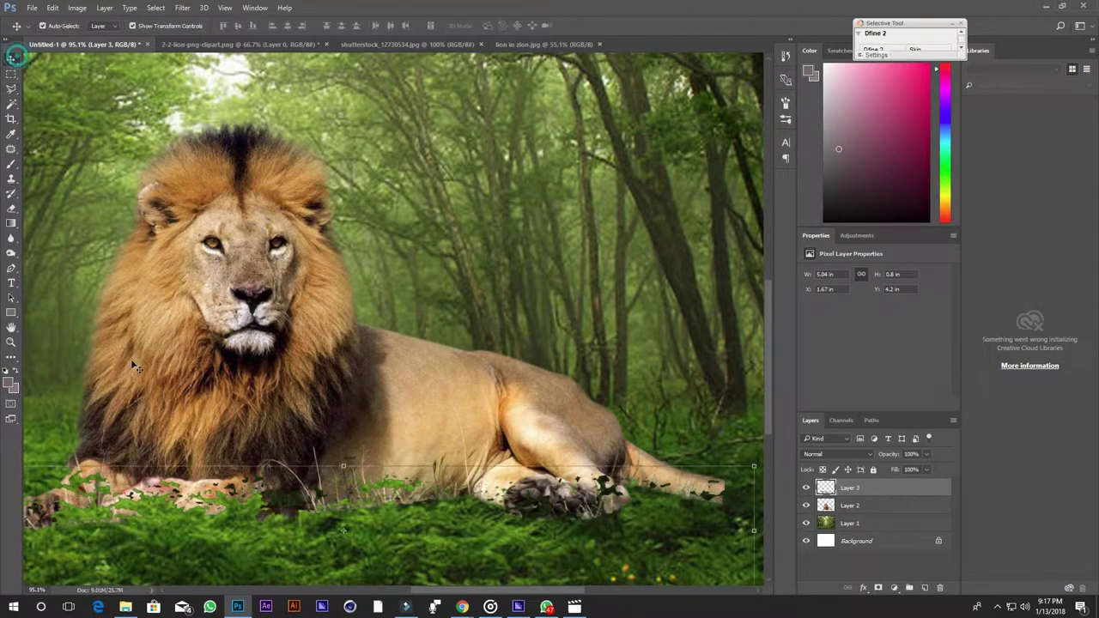
- Zoom out with the Zoom tool to see the whole composite
{"action": "left_click", "coordinate": [12, 342]}
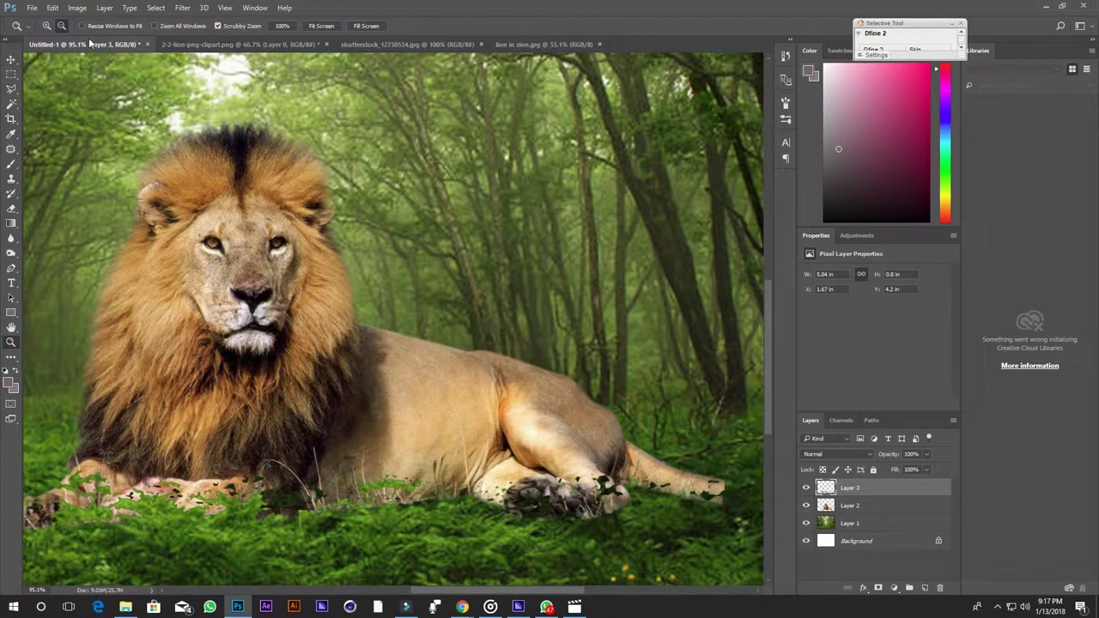
{"action": "left_click", "coordinate": [61, 25]}
{"action": "left_click", "coordinate": [485, 395]}
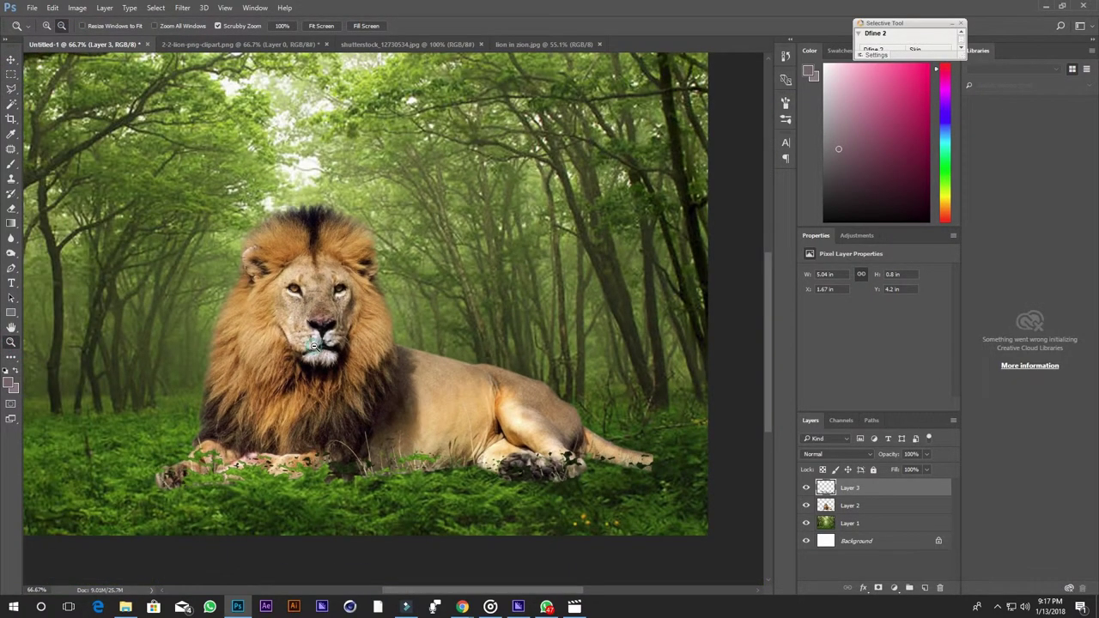
{"action": "left_click", "coordinate": [314, 350]}
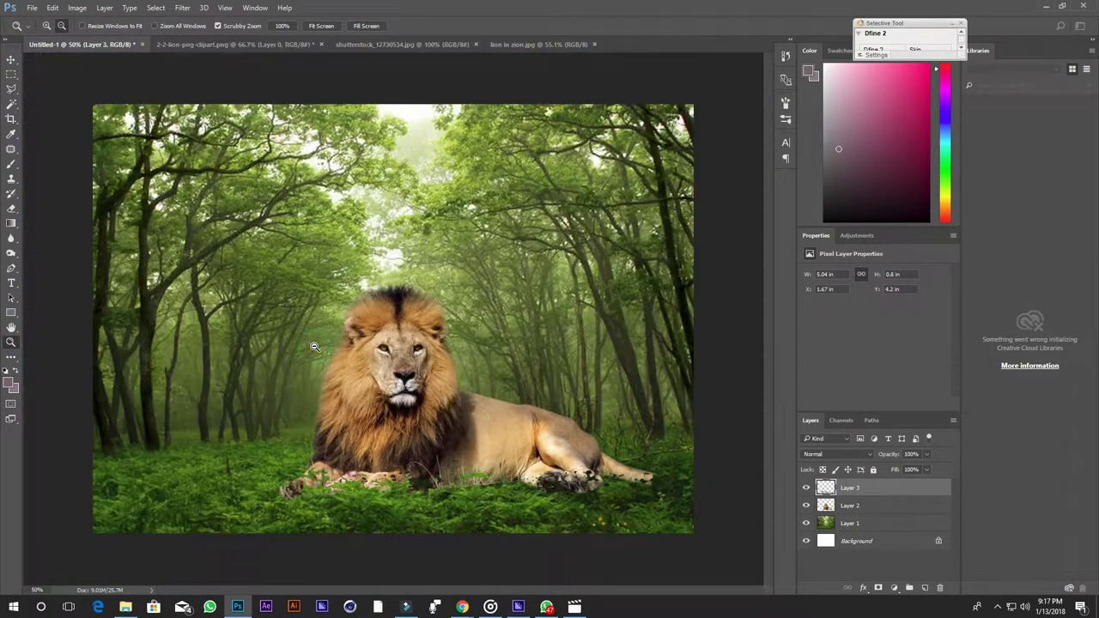
- Deselect Layer 3, fit the image on screen, then zoom and pan toward the lion's tail
{"action": "left_click", "coordinate": [11, 58]}
{"action": "left_click", "coordinate": [750, 288]}
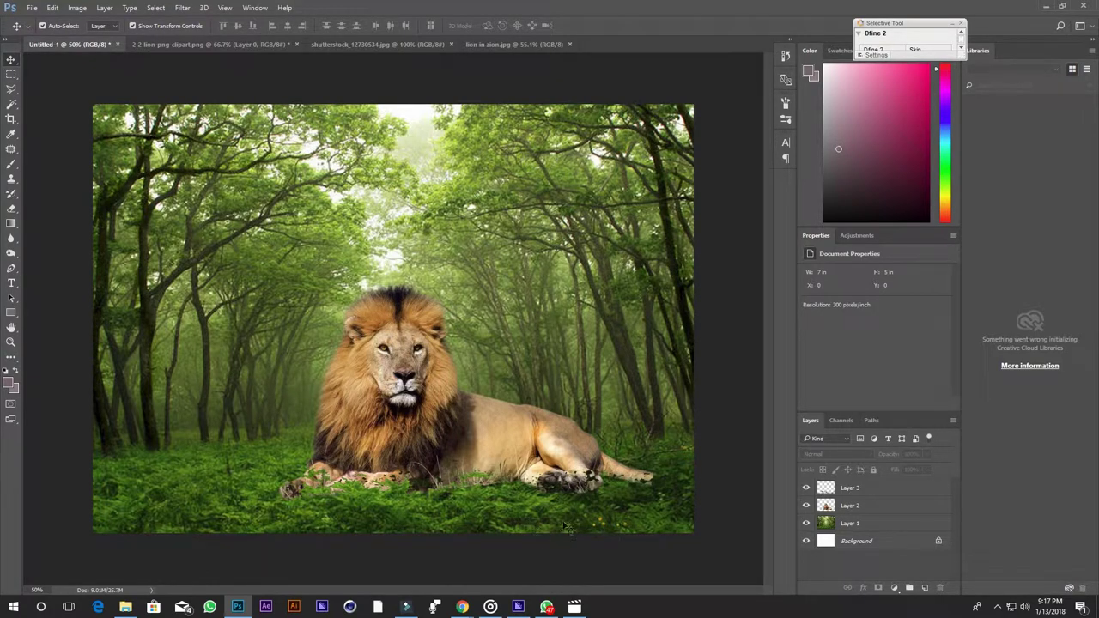
{"action": "key", "text": "ctrl+0"}
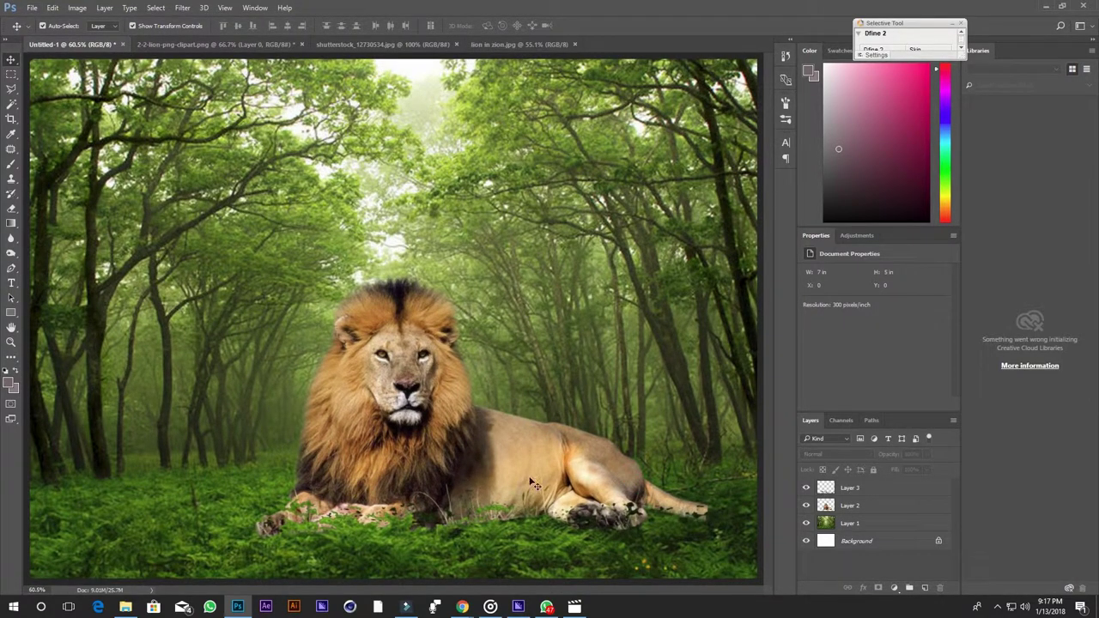
{"action": "scroll", "coordinate": [639, 518], "scroll_direction": "up", "scroll_amount": 2}
{"action": "scroll", "coordinate": [639, 518], "scroll_direction": "up", "scroll_amount": 1}
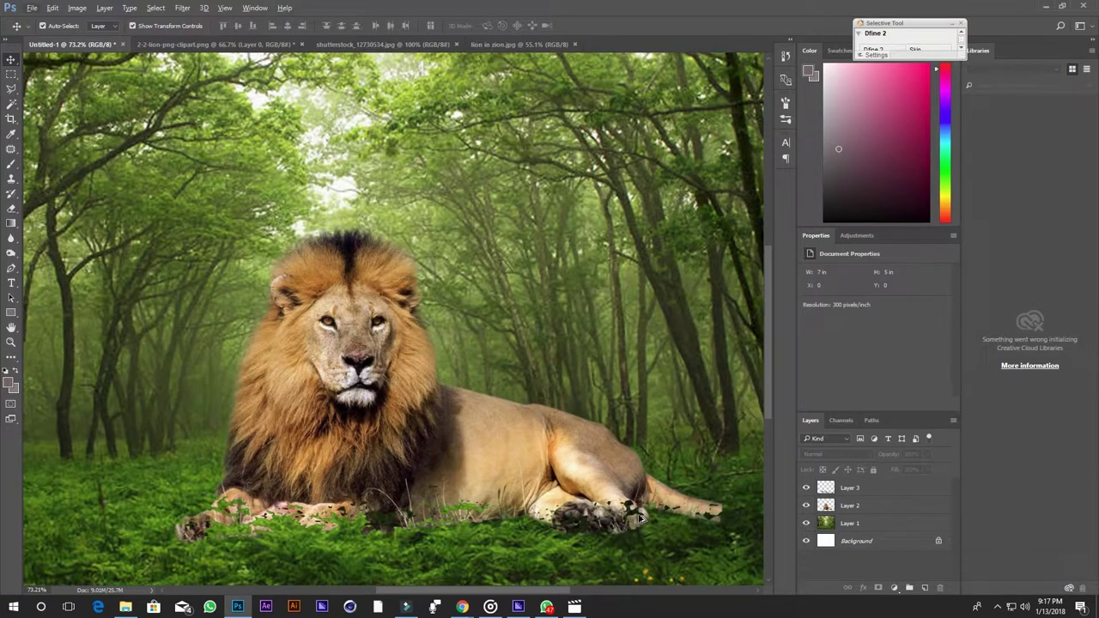
{"action": "left_click_drag", "start_coordinate": [640, 518], "coordinate": [567, 403]}
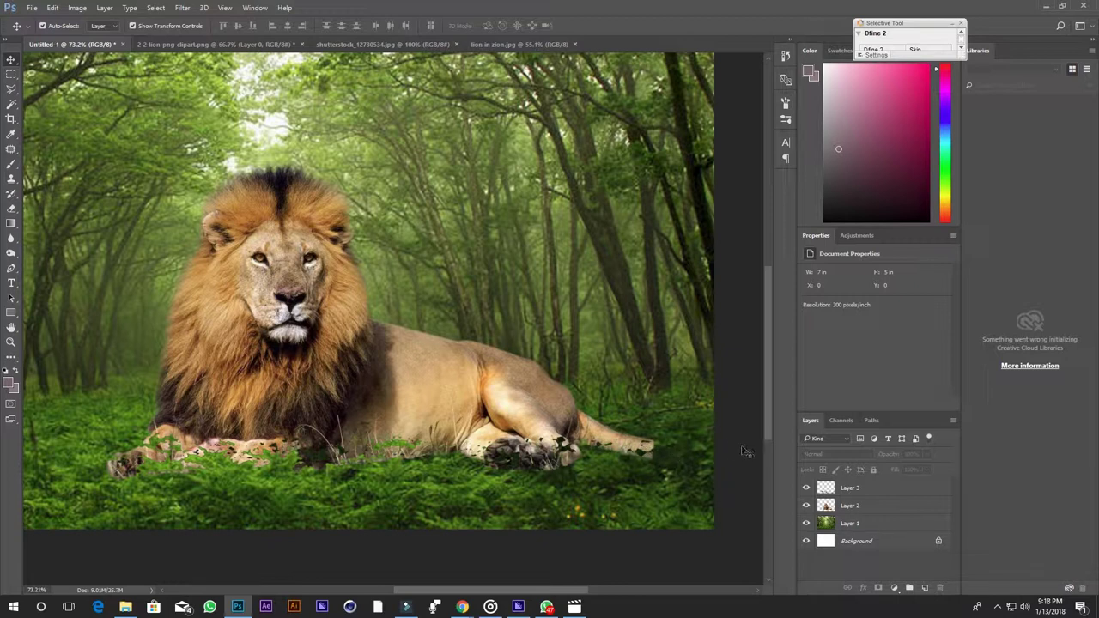
- Target Layer 2 and draw an elliptical marquee around the lion's tail tip
{"action": "left_click", "coordinate": [12, 76]}
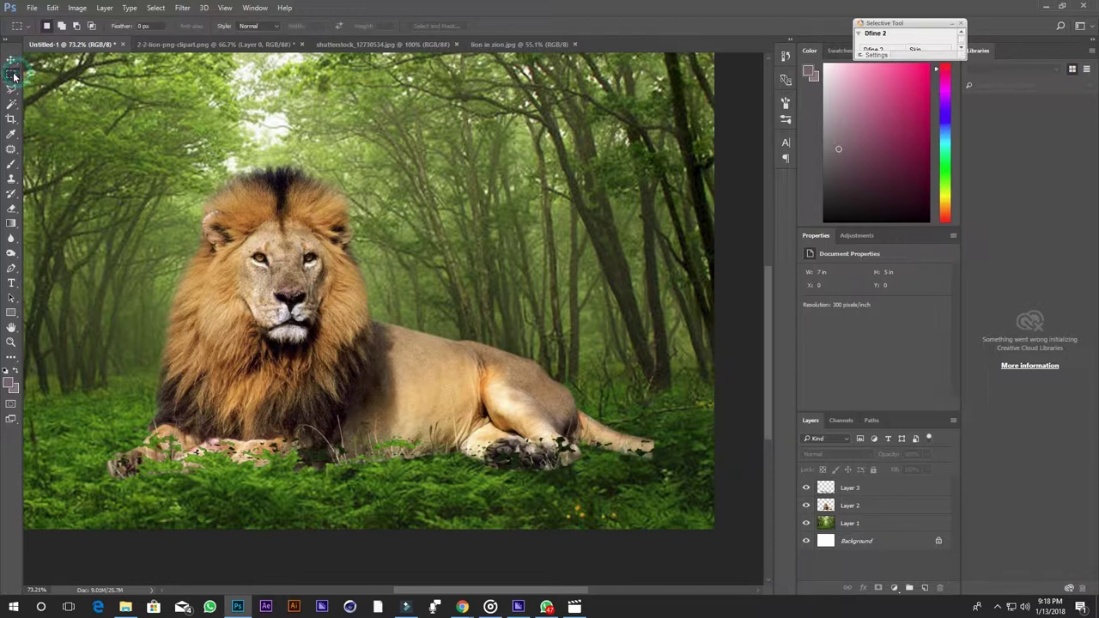
{"action": "right_click", "coordinate": [13, 77]}
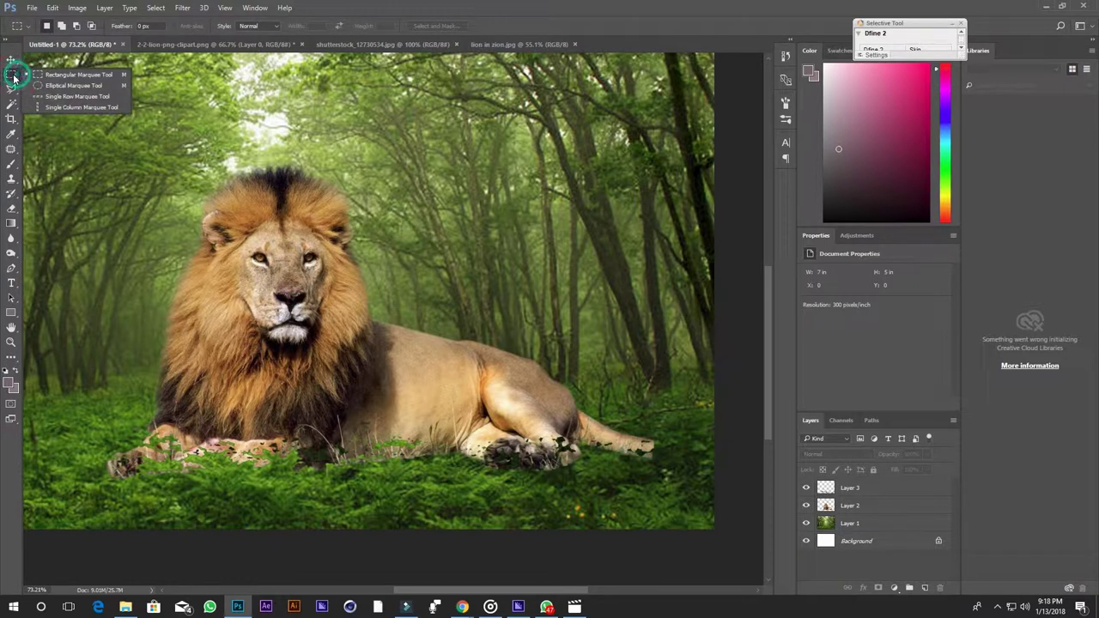
{"action": "left_click", "coordinate": [72, 88]}
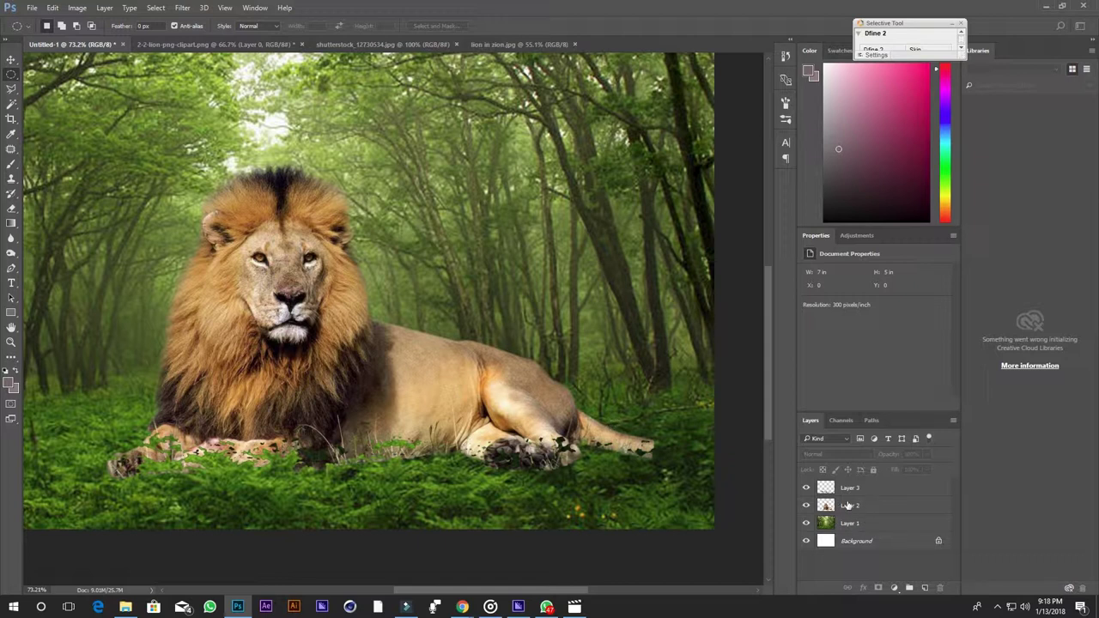
{"action": "left_click", "coordinate": [848, 506]}
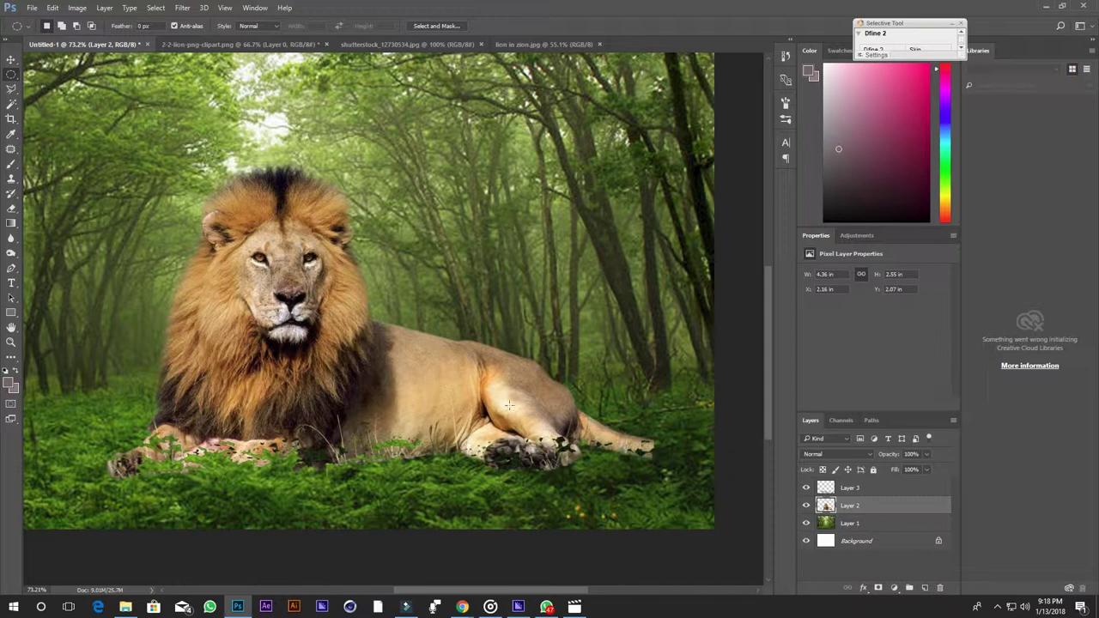
{"action": "left_click_drag", "start_coordinate": [606, 427], "coordinate": [666, 470]}
{"action": "left_click_drag", "start_coordinate": [666, 471], "coordinate": [606, 455]}
{"action": "key", "text": "v"}
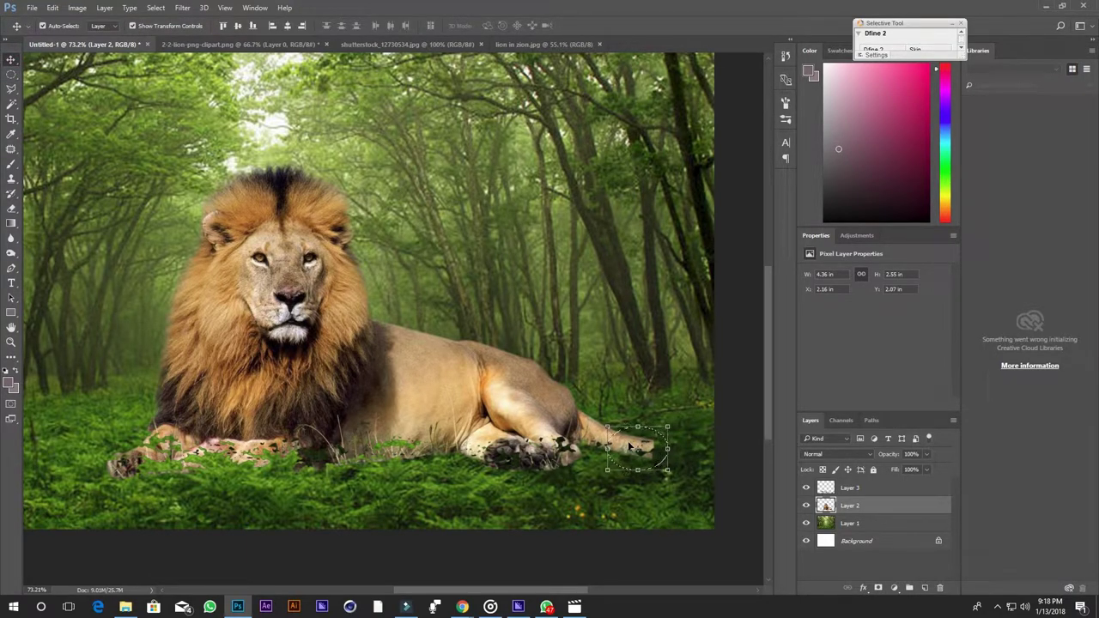
- Copy the tail tip to Layer 4 and shift it right and down
{"action": "key", "text": "ctrl+j"}
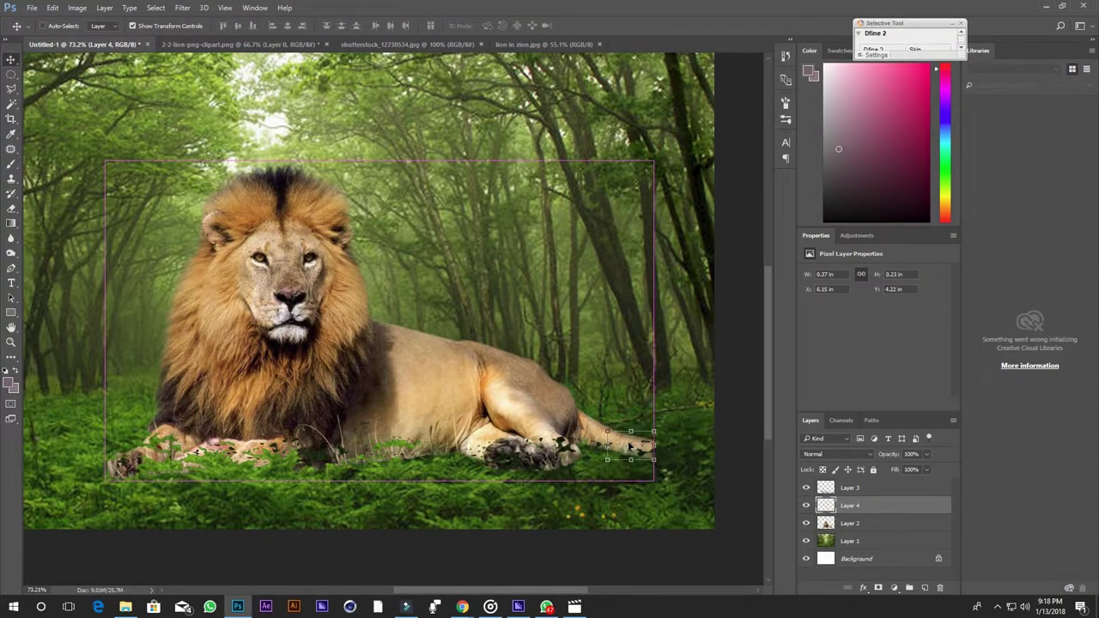
{"action": "left_click_drag", "start_coordinate": [629, 445], "coordinate": [660, 453]}
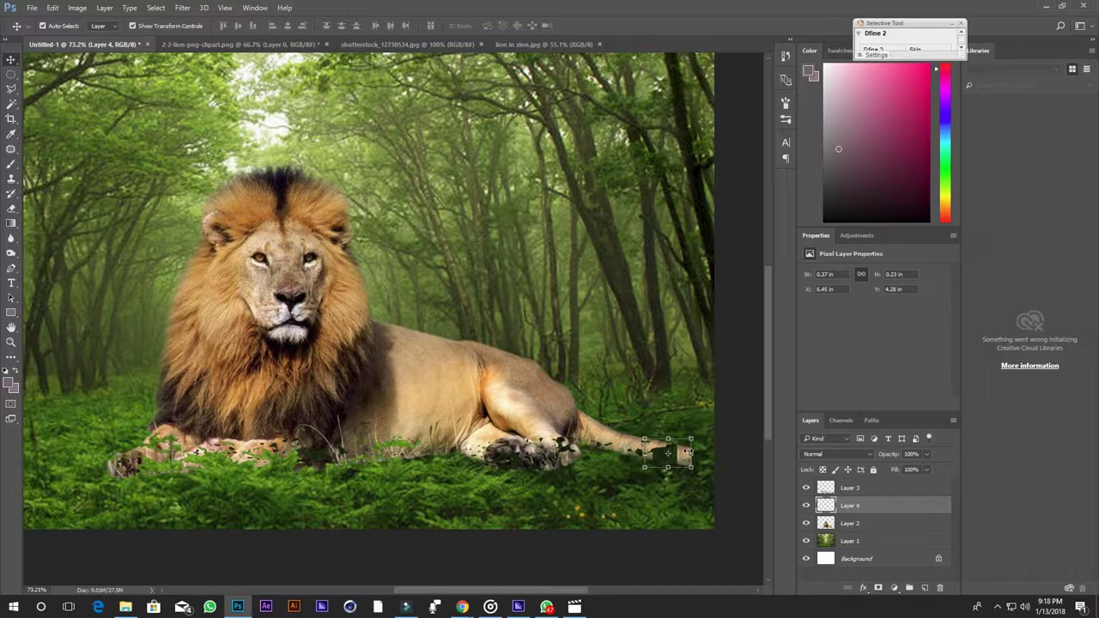
{"action": "left_click", "coordinate": [10, 76]}
{"action": "left_click", "coordinate": [685, 458]}
- Duplicate the tail patch, move the copy further right, and rotate it about -7°
{"action": "key", "text": "ctrl+j"}
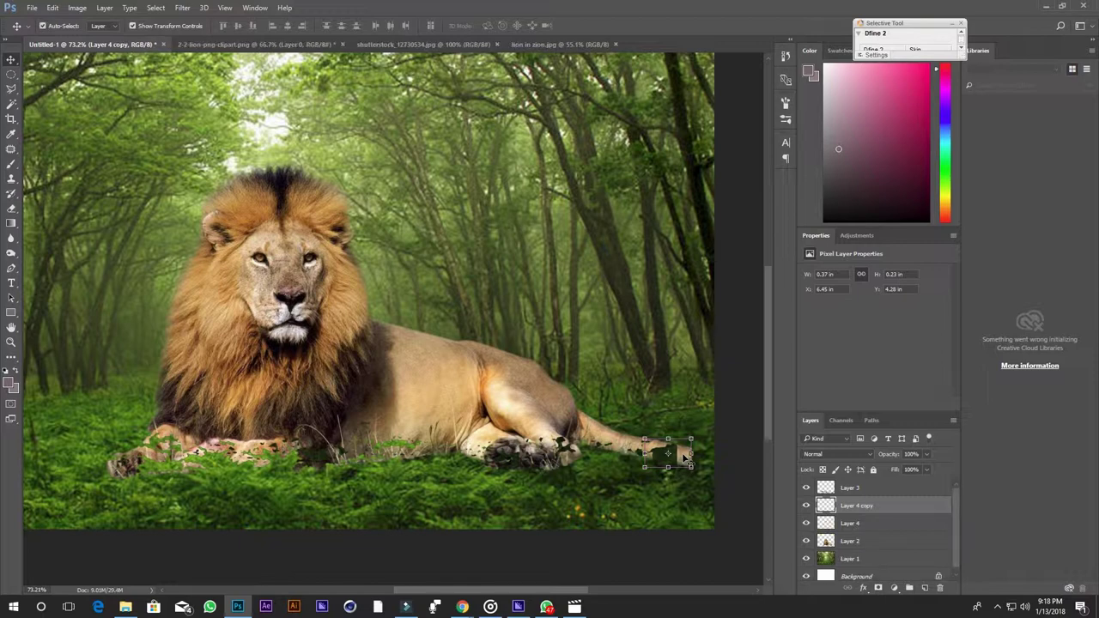
{"action": "left_click_drag", "start_coordinate": [684, 457], "coordinate": [718, 461]}
{"action": "key", "text": "ctrl+t"}
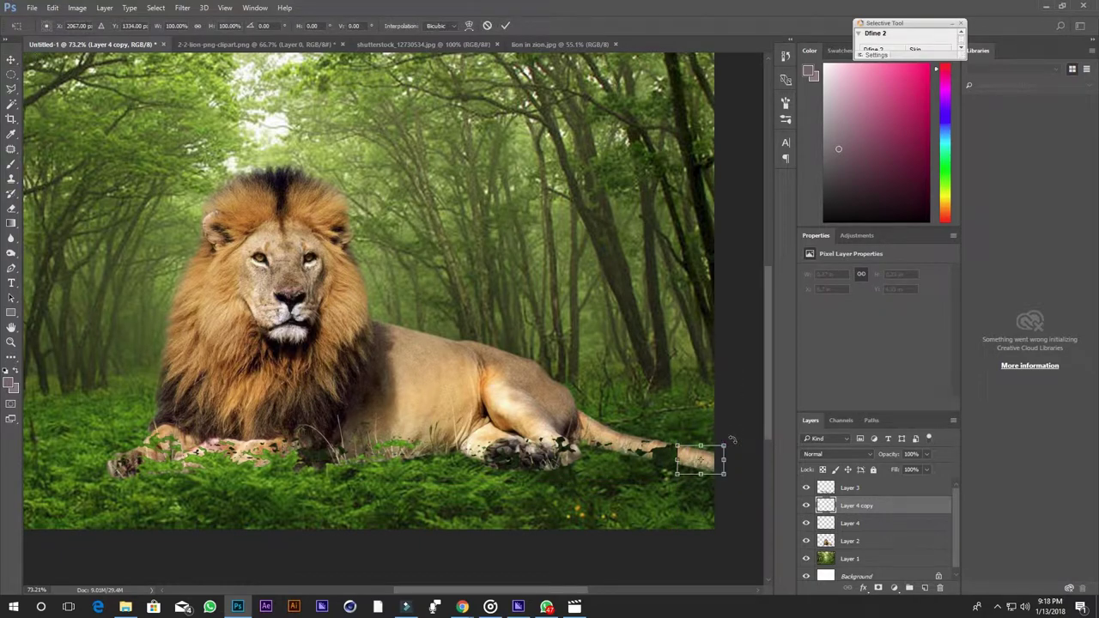
{"action": "left_click_drag", "start_coordinate": [732, 440], "coordinate": [730, 437]}
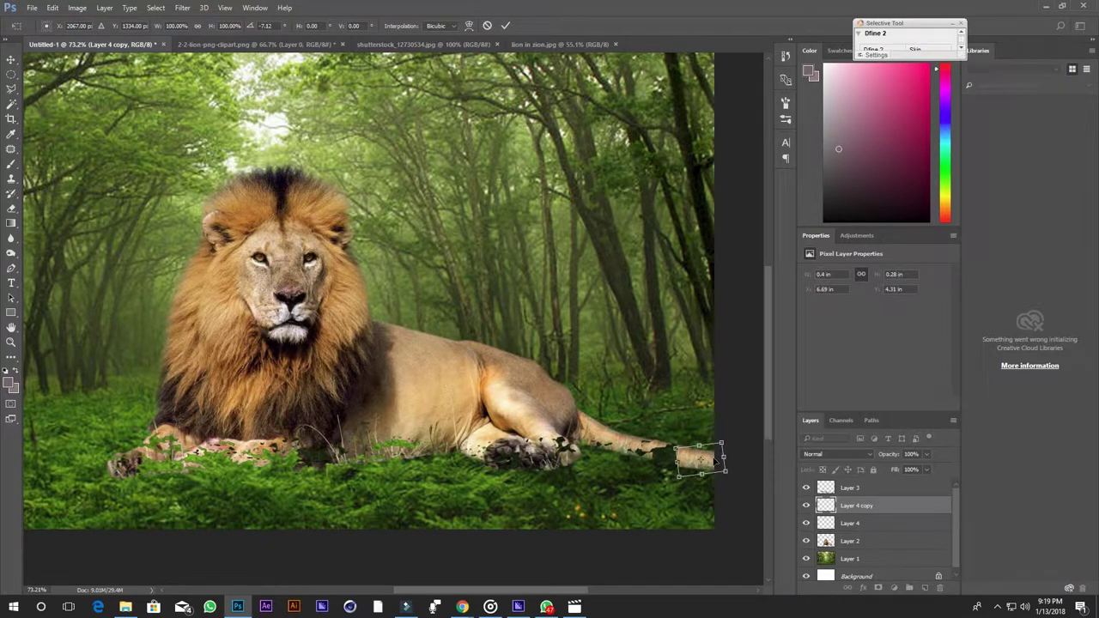
{"action": "key", "text": "Return"}
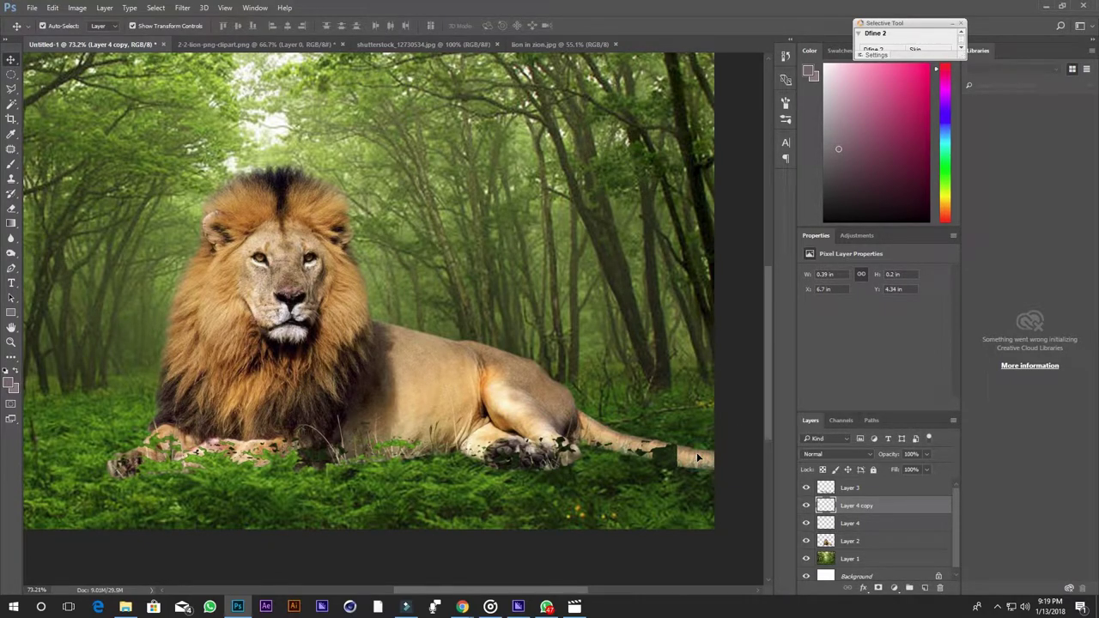
{"action": "left_click", "coordinate": [738, 402]}
{"action": "scroll", "coordinate": [546, 410], "scroll_direction": "down", "scroll_amount": 1}
{"action": "scroll", "coordinate": [546, 410], "scroll_direction": "down", "scroll_amount": 1}
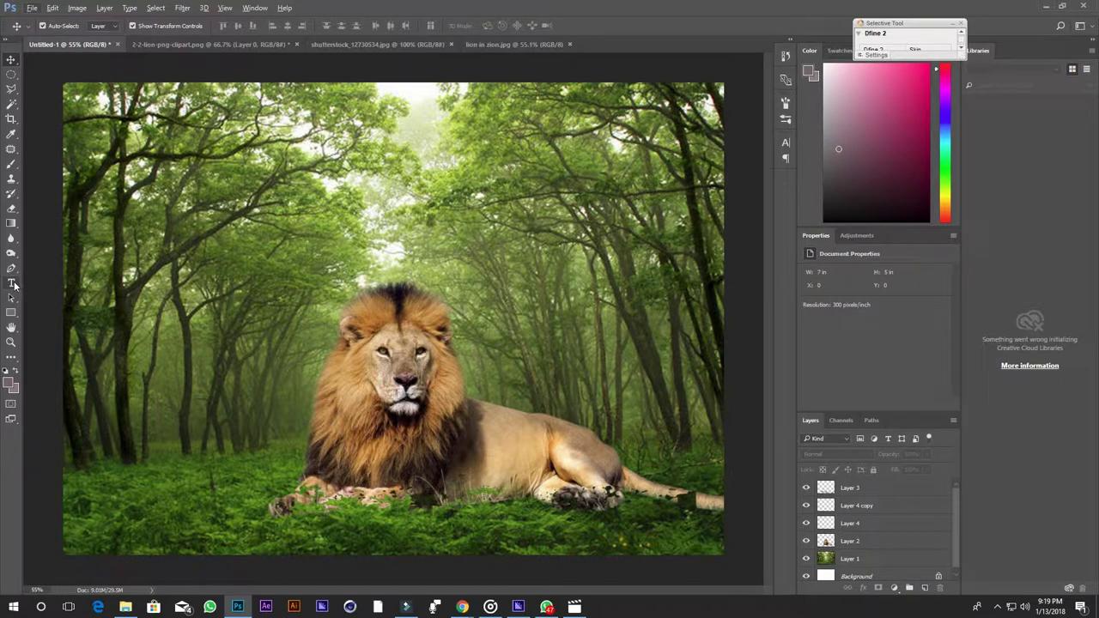
- Add white 'Lion' text at left and move it down beside the lion's face
{"action": "left_click", "coordinate": [12, 284]}
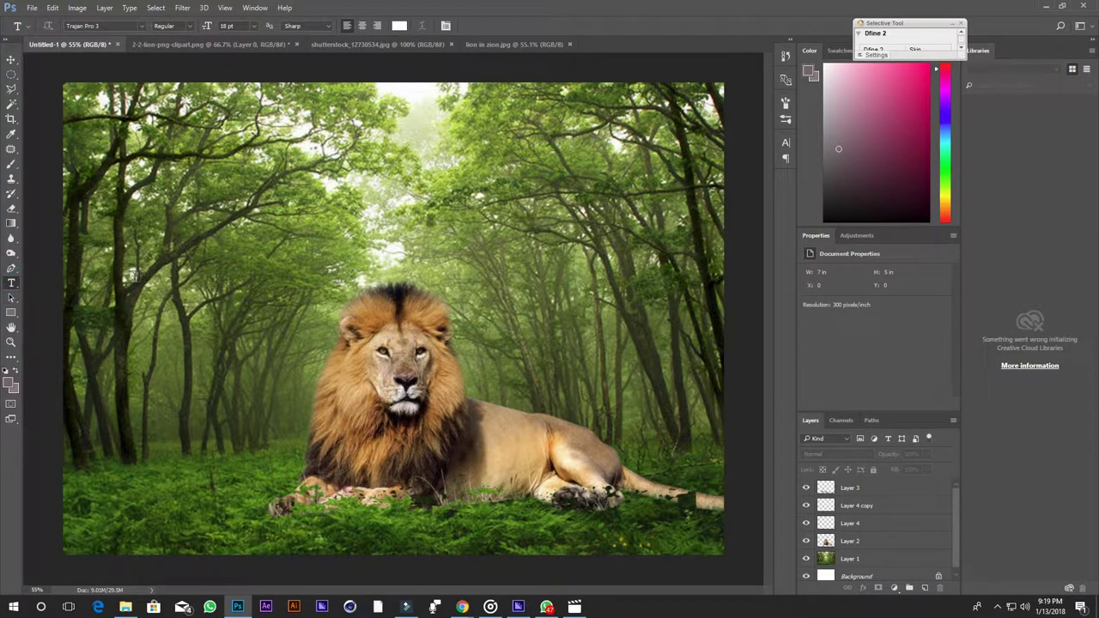
{"action": "left_click", "coordinate": [133, 276]}
{"action": "type", "text": "L"}
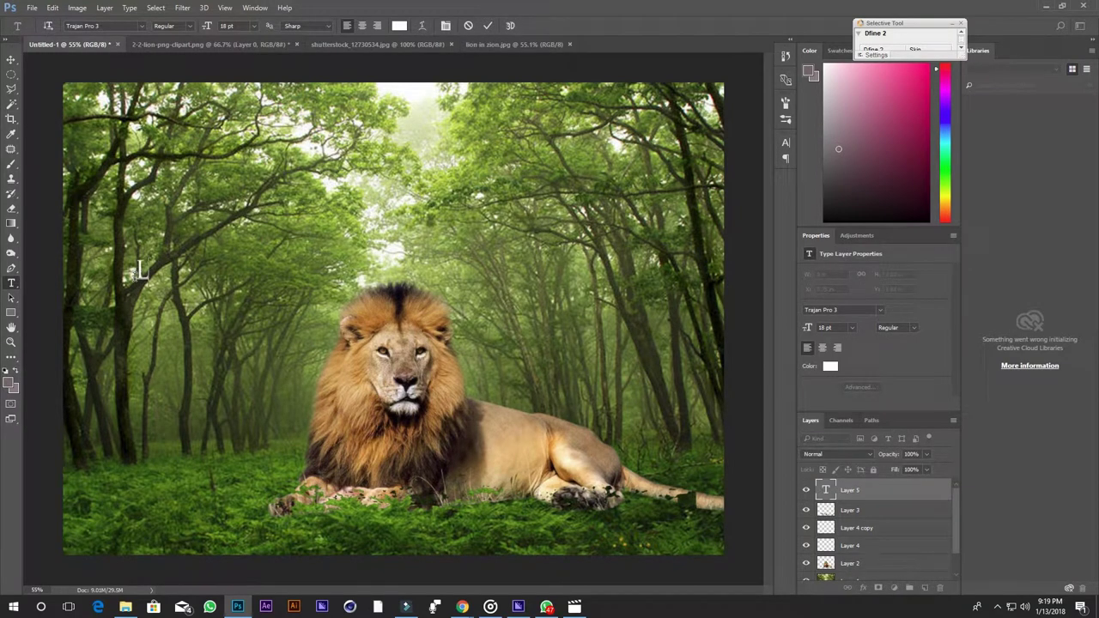
{"action": "type", "text": "ion"}
{"action": "left_click", "coordinate": [486, 24]}
{"action": "left_click", "coordinate": [9, 62]}
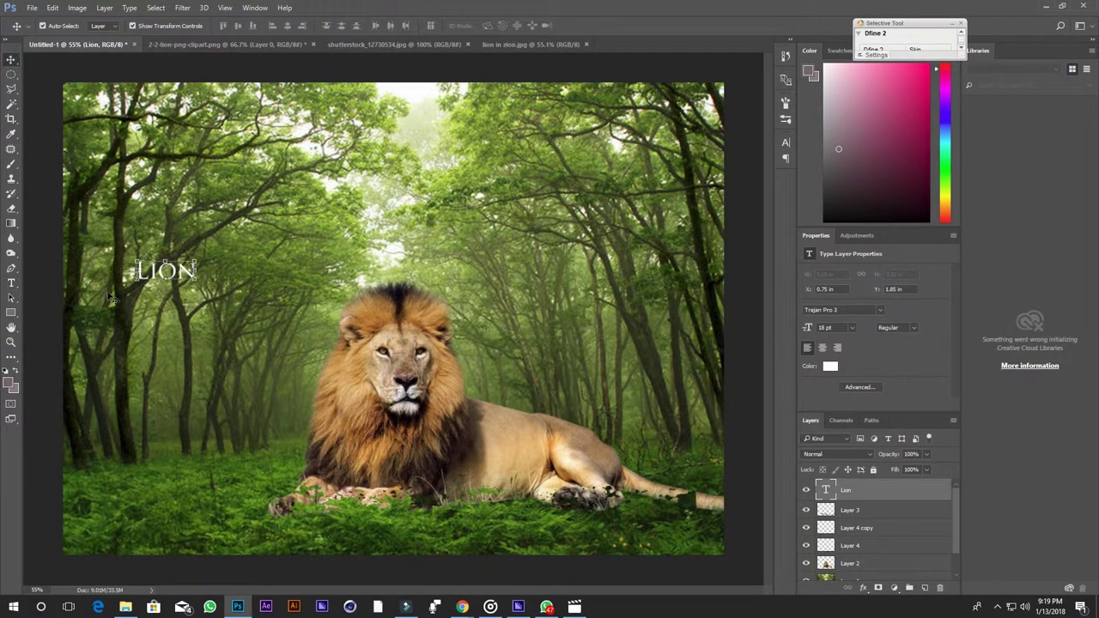
{"action": "left_click_drag", "start_coordinate": [171, 277], "coordinate": [172, 366]}
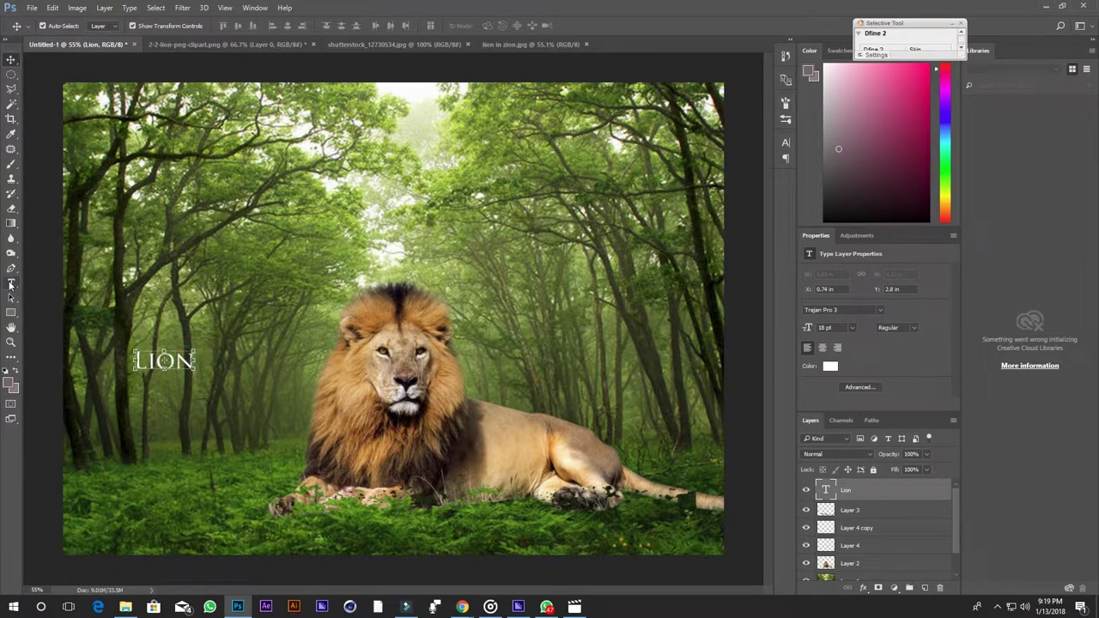
{"action": "left_click", "coordinate": [10, 285]}
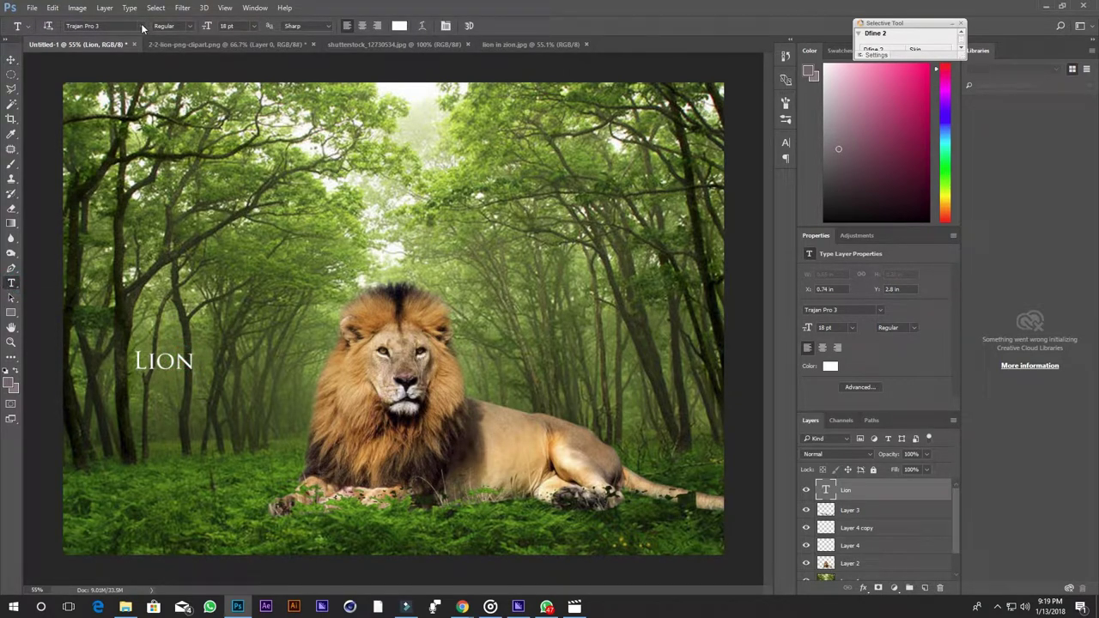
- Browse the font list and compare with the lion in zion.jpg reference image
{"action": "left_click", "coordinate": [143, 28]}
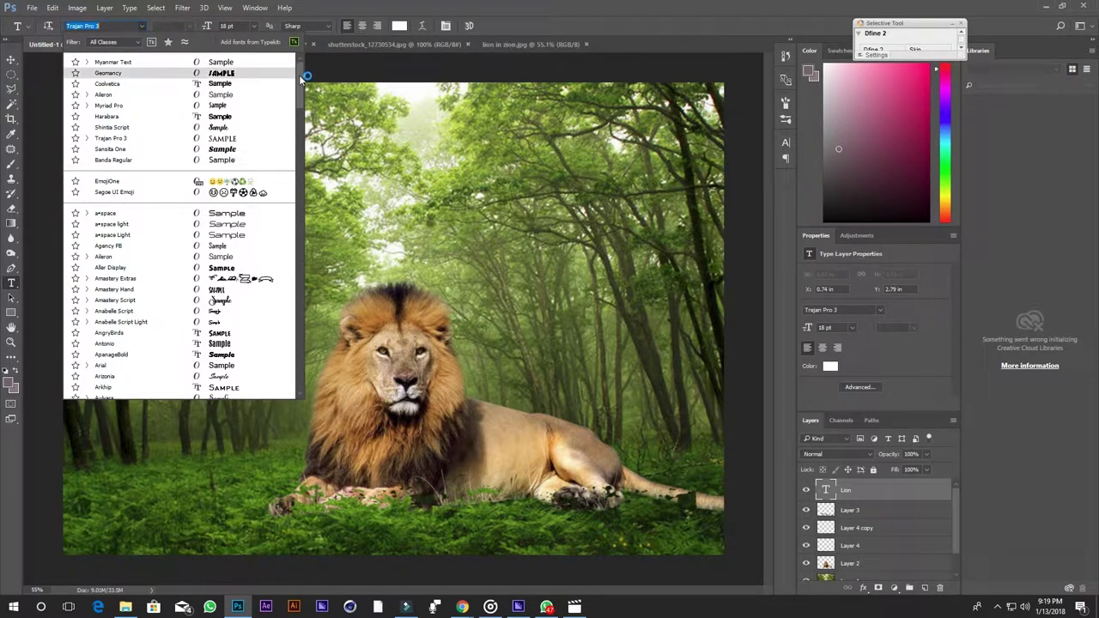
{"action": "left_click_drag", "start_coordinate": [301, 79], "coordinate": [301, 172]}
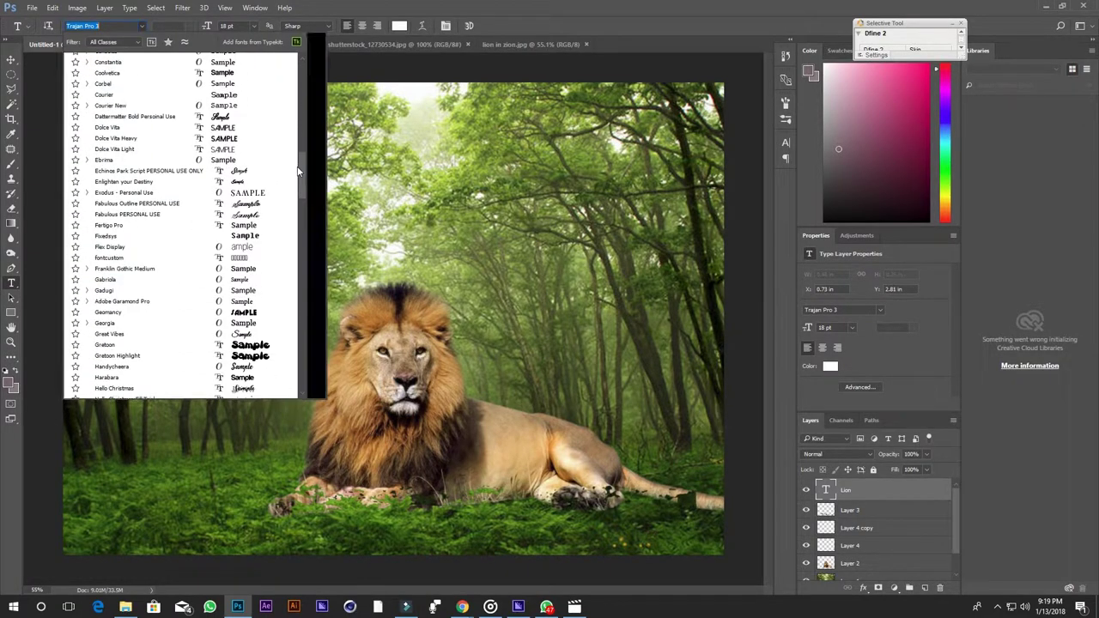
{"action": "left_click", "coordinate": [511, 44]}
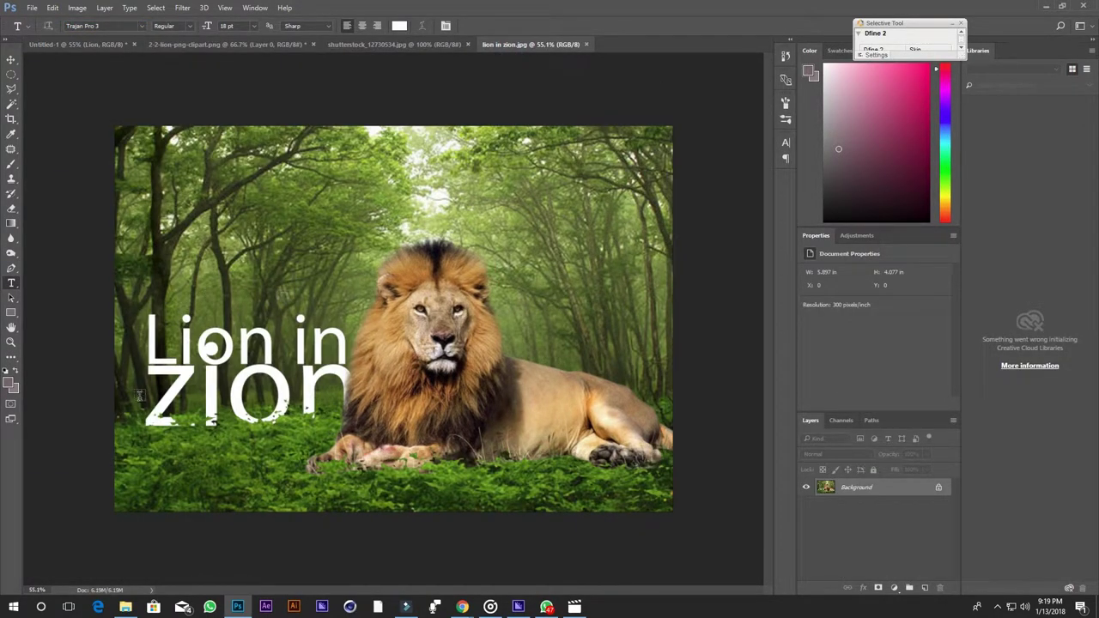
{"action": "left_click", "coordinate": [84, 43]}
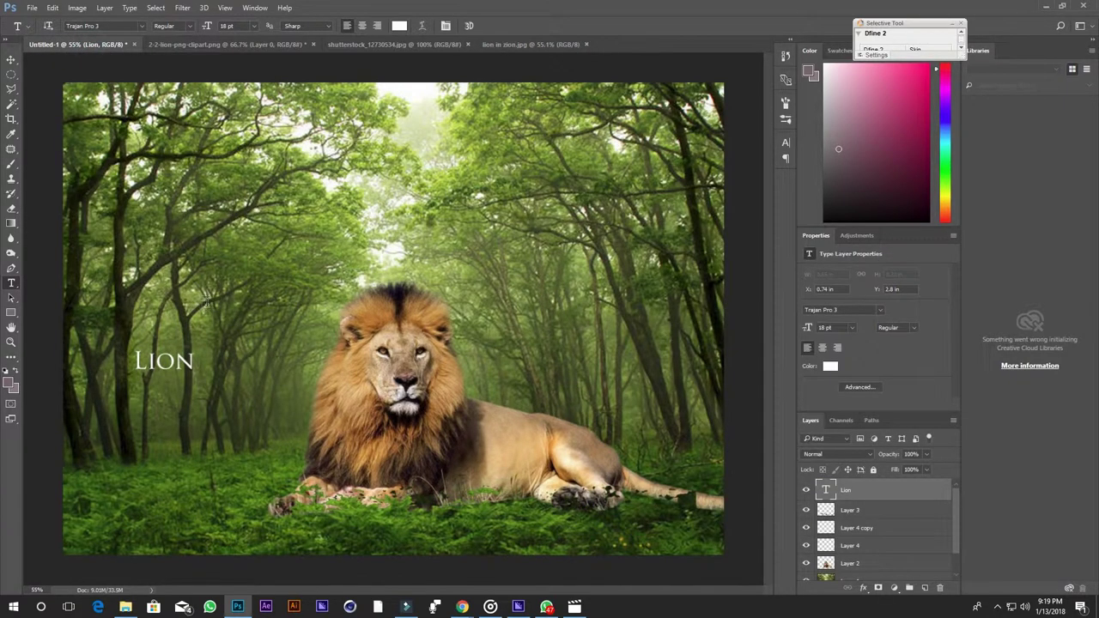
- Set the Lion text to Myriad Pro Regular, then view the lion in zion.jpg reference
{"action": "left_click", "coordinate": [11, 59]}
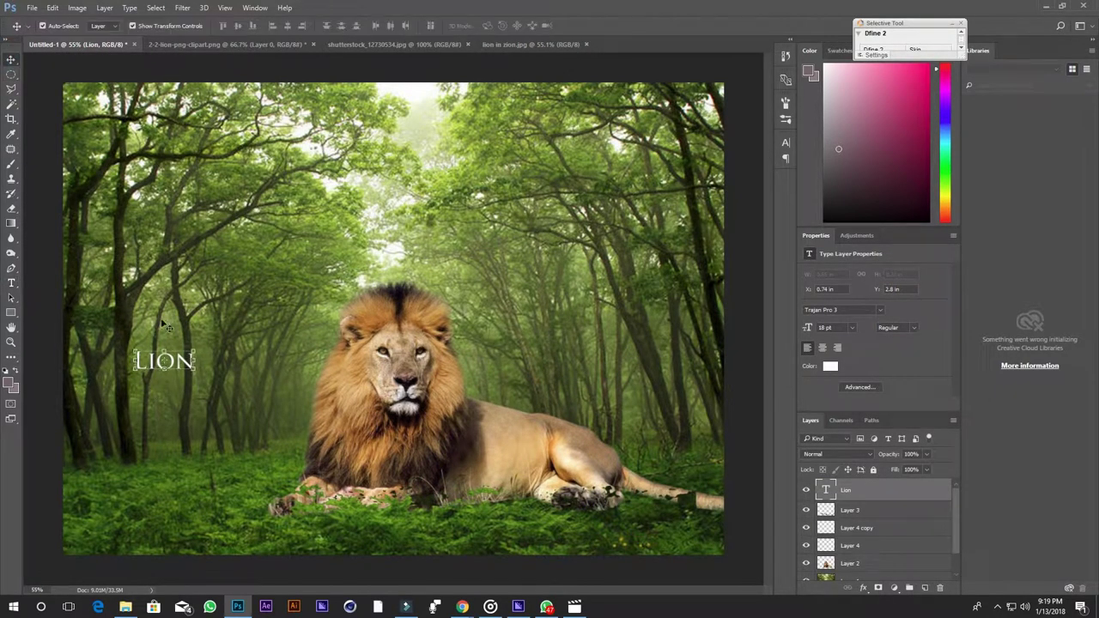
{"action": "key", "text": "t"}
{"action": "left_click", "coordinate": [111, 26]}
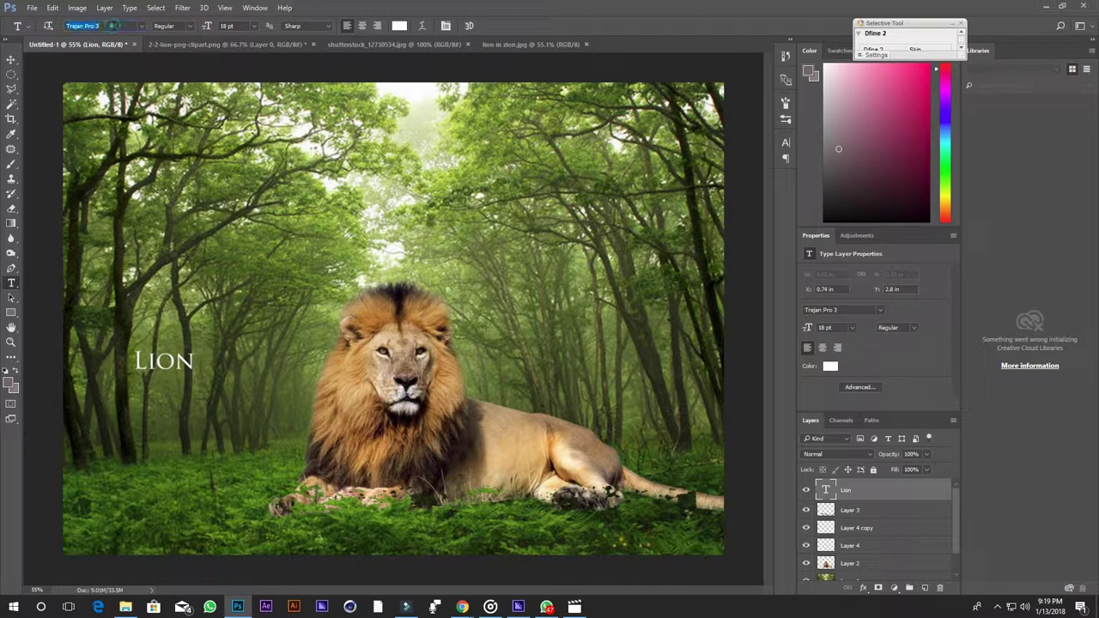
{"action": "type", "text": "my"}
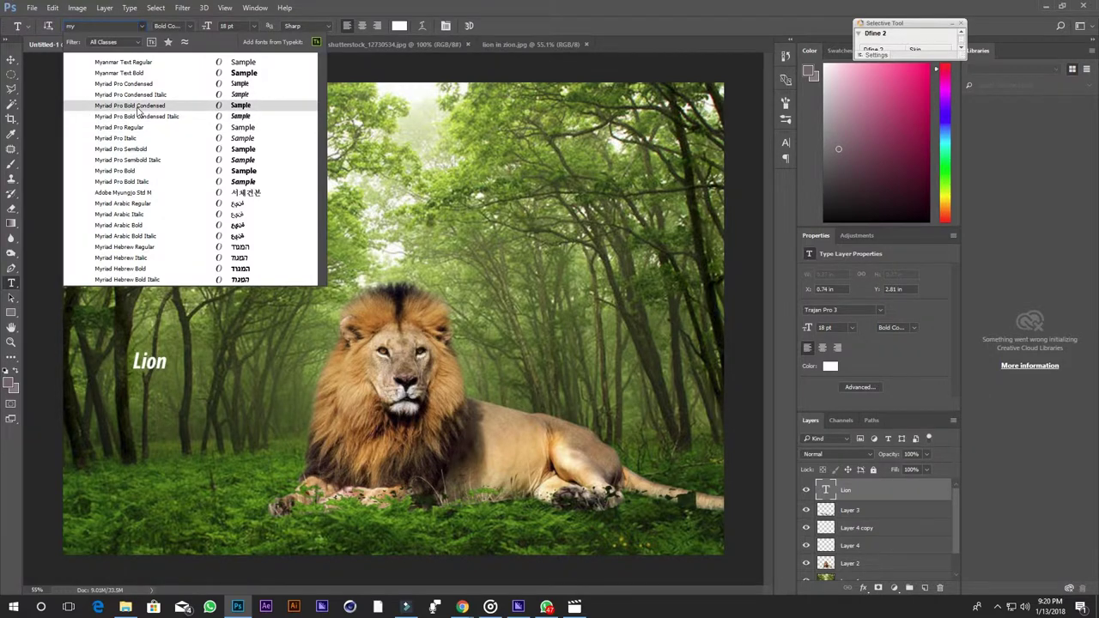
{"action": "left_click", "coordinate": [135, 105]}
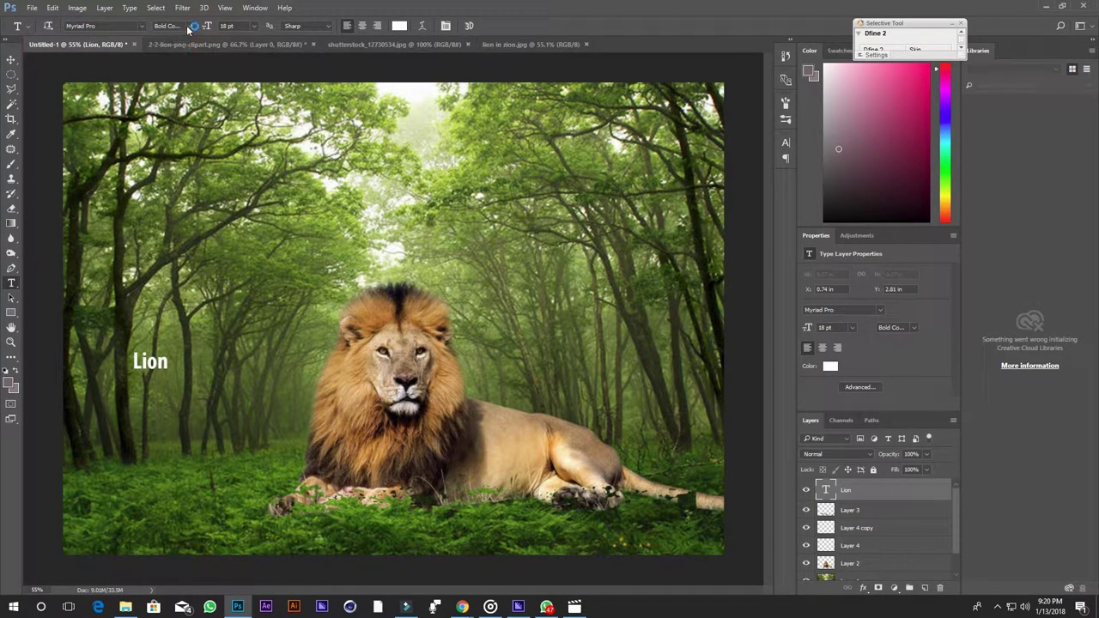
{"action": "left_click", "coordinate": [192, 27]}
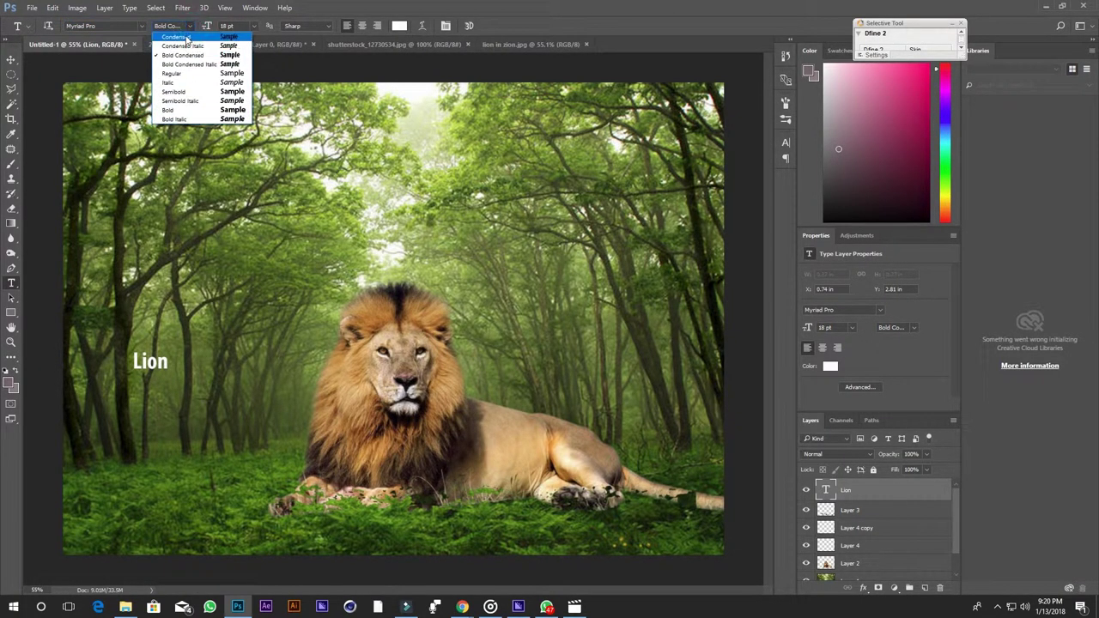
{"action": "left_click", "coordinate": [200, 73]}
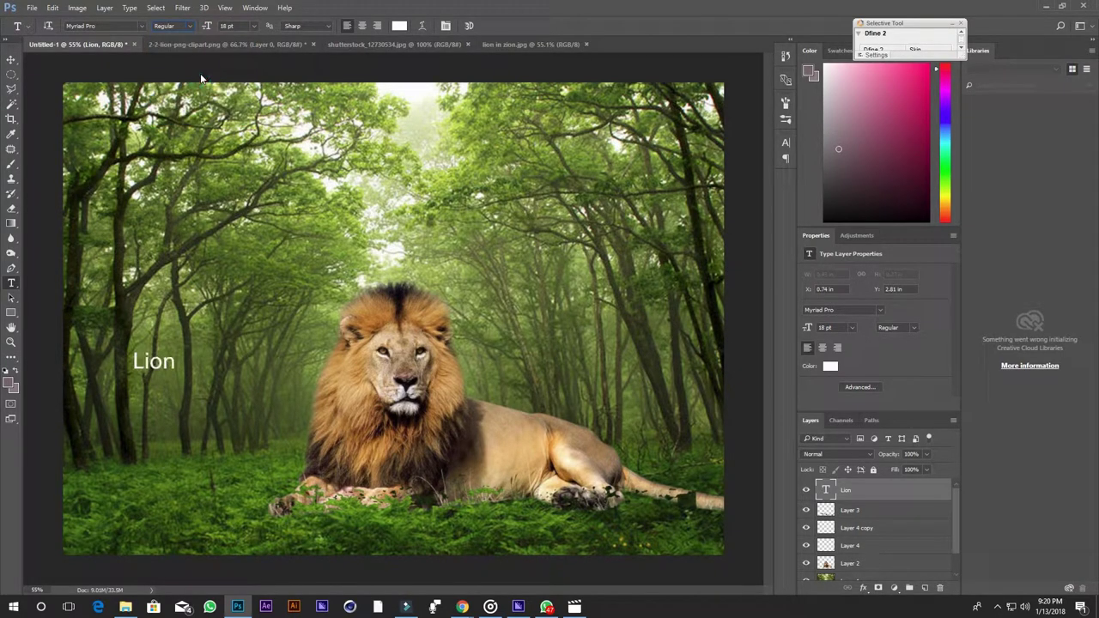
{"action": "left_click", "coordinate": [508, 45]}
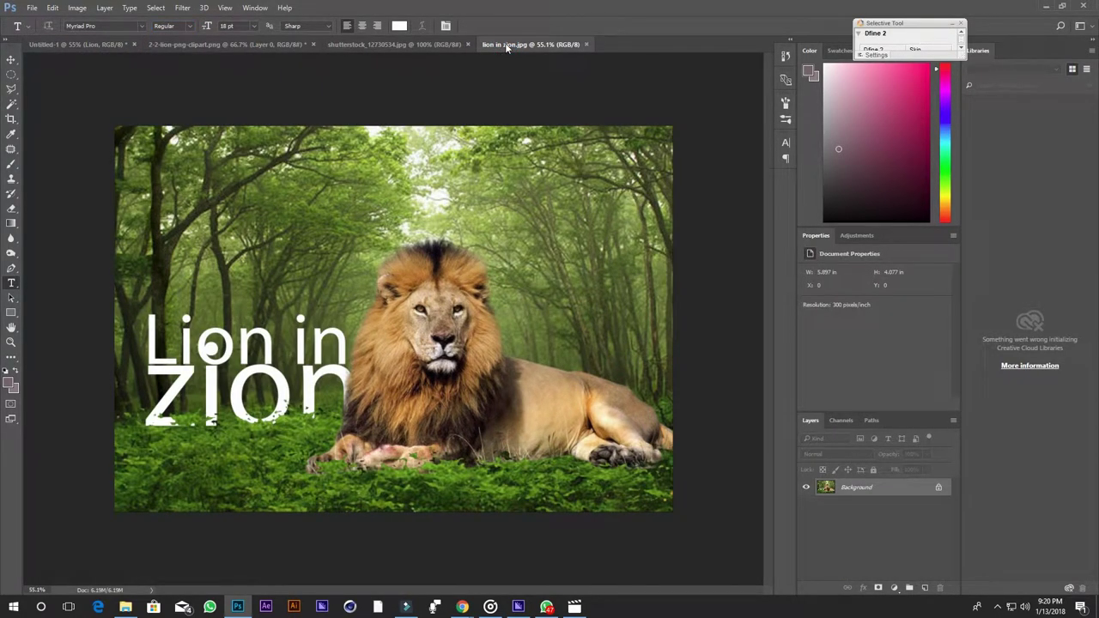
- Scale the white Lion text up to about 59.47 pt and shift it slightly
{"action": "left_click", "coordinate": [74, 44]}
{"action": "left_click", "coordinate": [11, 60]}
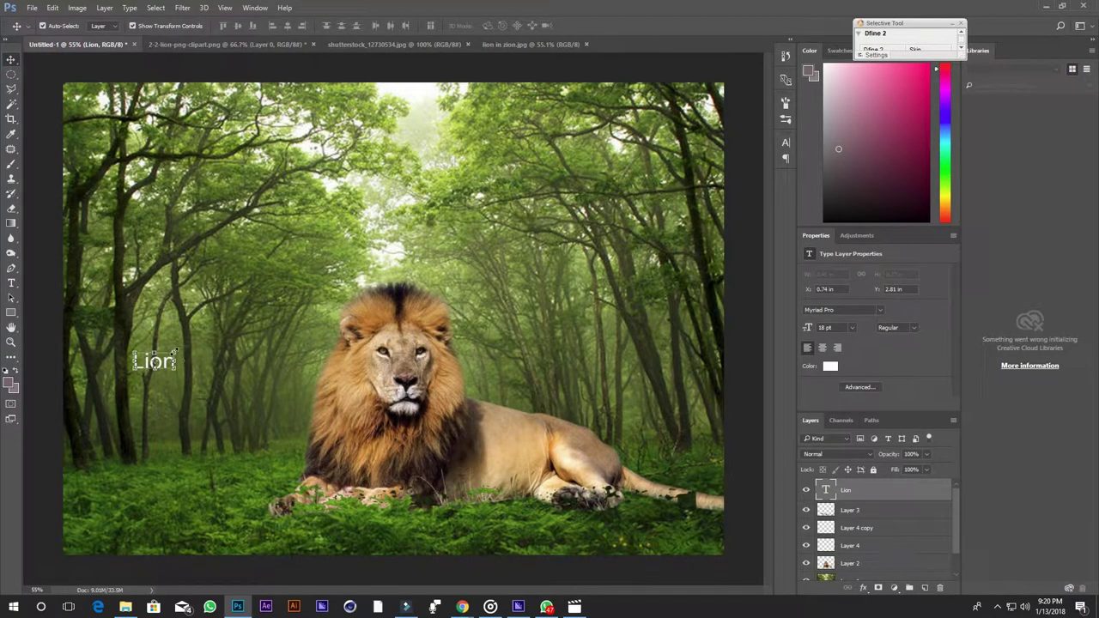
{"action": "key", "text": "ctrl+t"}
{"action": "left_click_drag", "start_coordinate": [177, 351], "coordinate": [204, 322]}
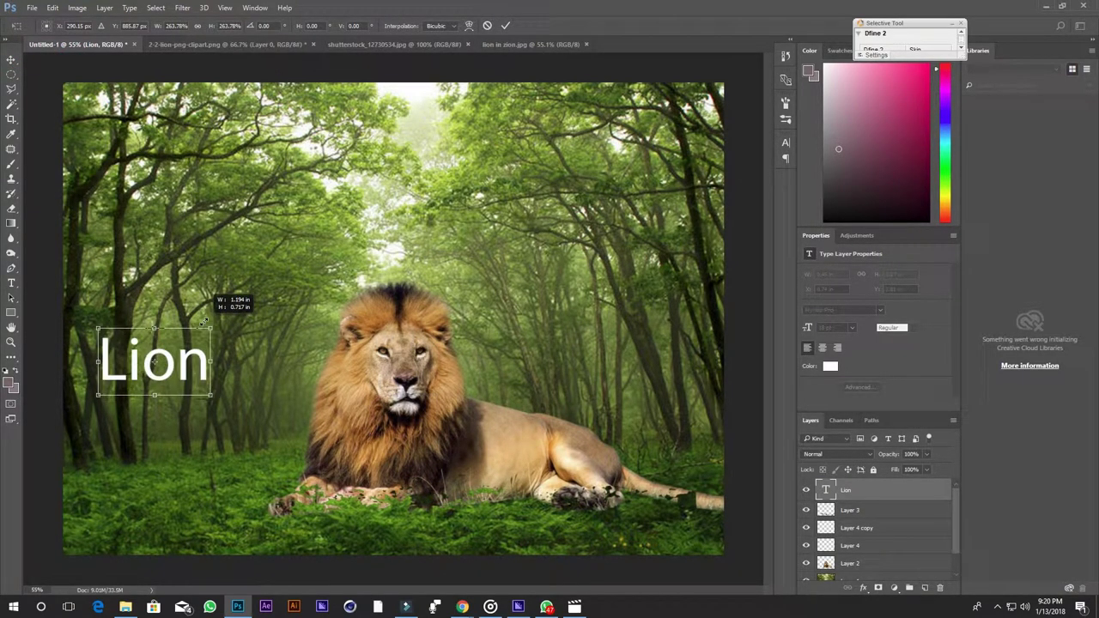
{"action": "key", "text": "ctrl+plus"}
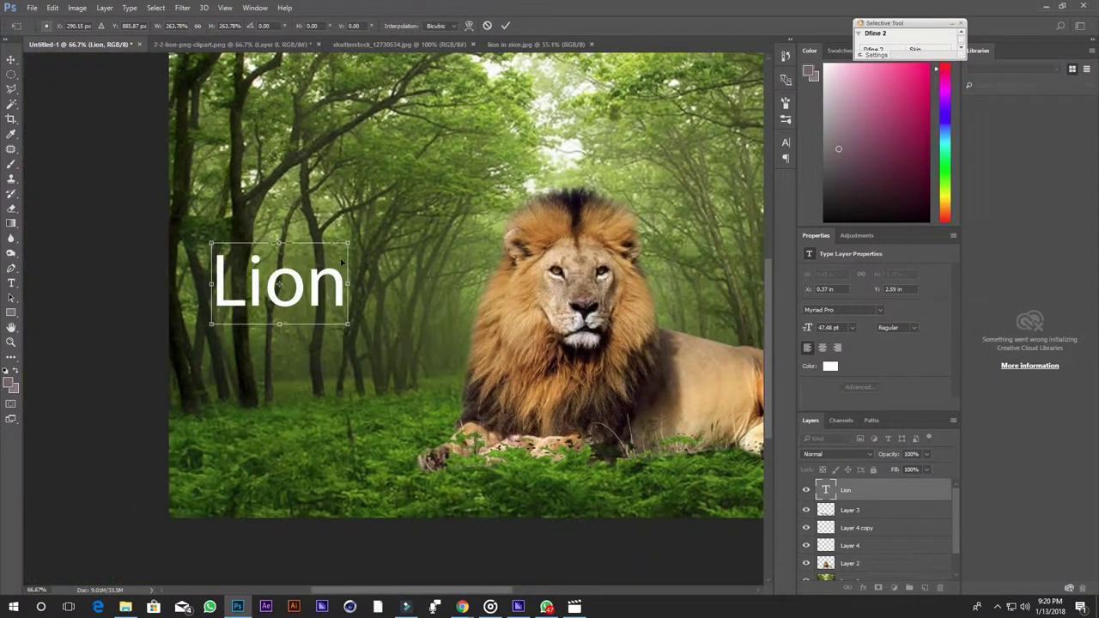
{"action": "left_click_drag", "start_coordinate": [343, 243], "coordinate": [382, 222]}
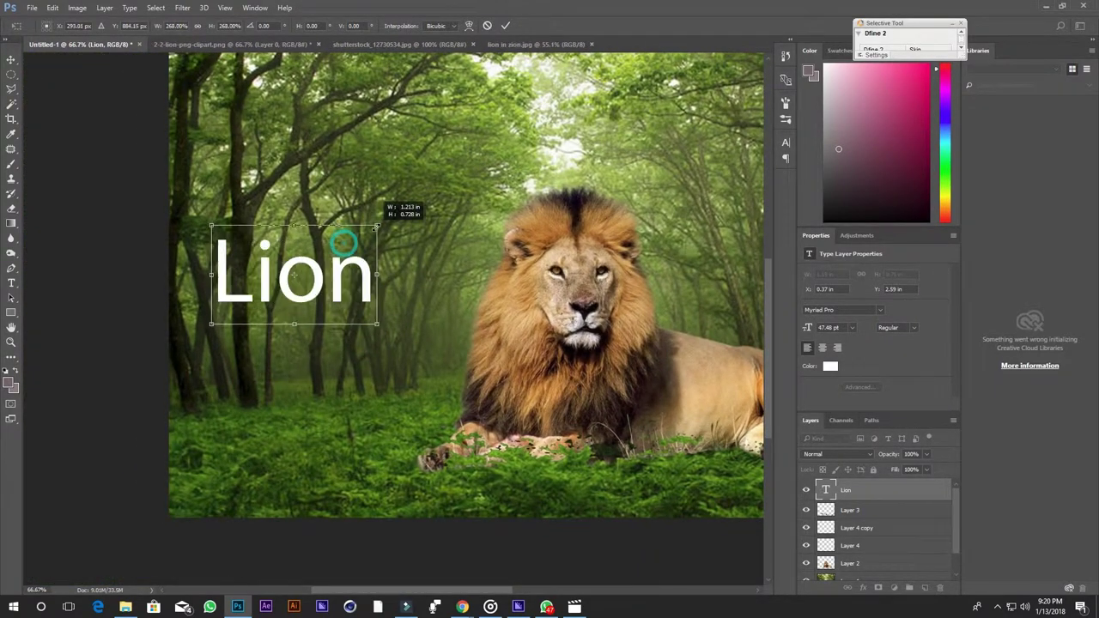
{"action": "key", "text": "Return"}
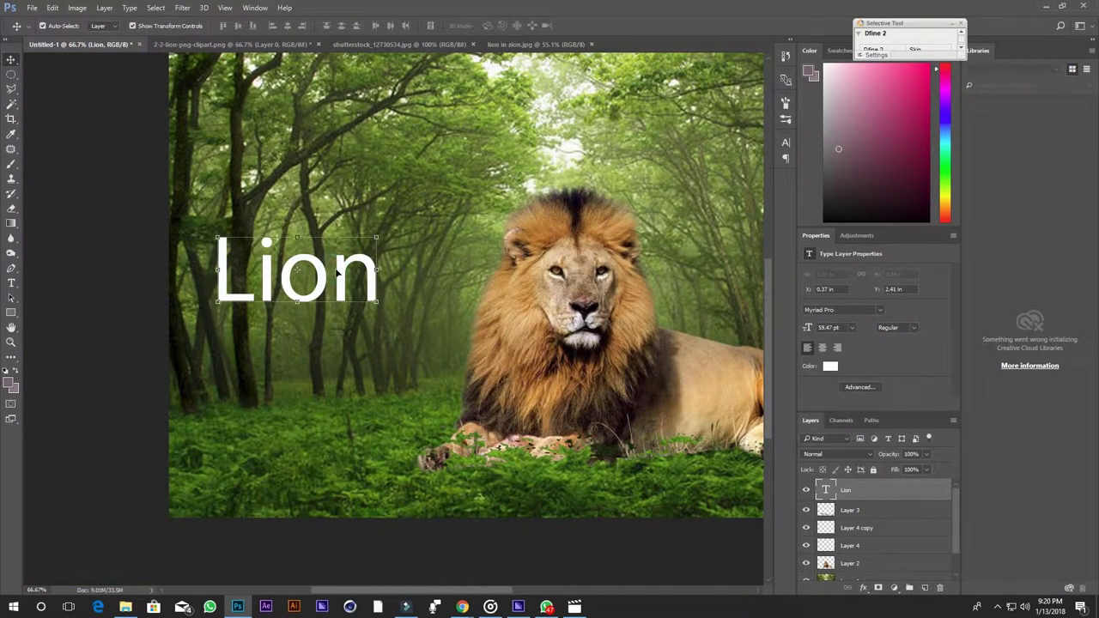
{"action": "left_click_drag", "start_coordinate": [336, 273], "coordinate": [329, 272]}
- Extend the title to 'Lion in' and nudge it upward
{"action": "key", "text": "t"}
{"action": "left_click", "coordinate": [354, 289]}
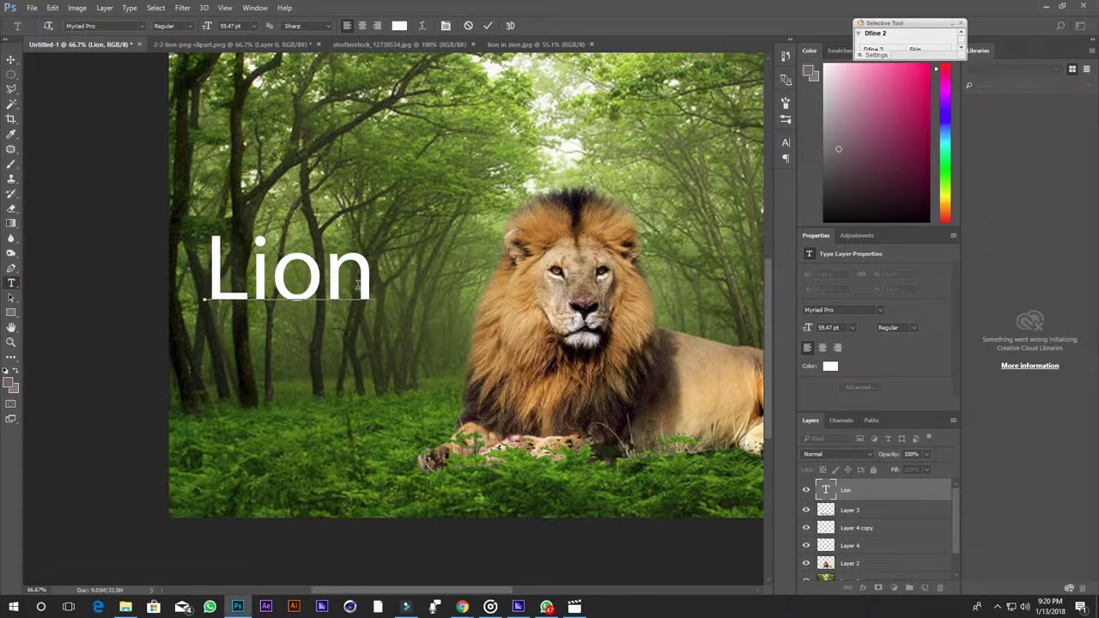
{"action": "type", "text": " in"}
{"action": "key", "text": "ctrl+Return"}
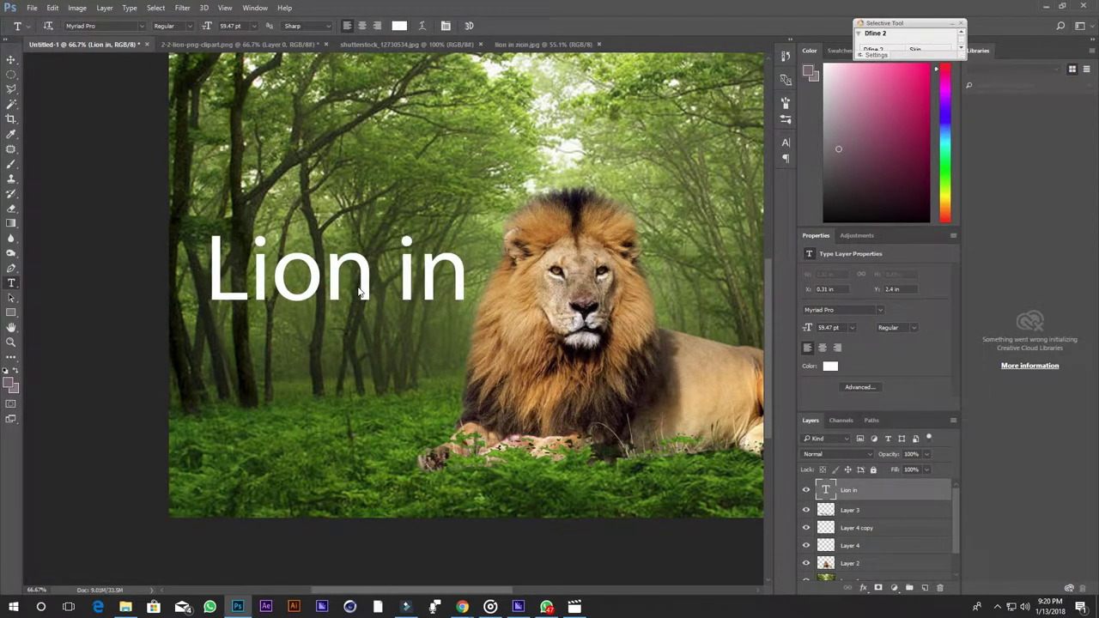
{"action": "key", "text": "v"}
{"action": "key", "text": "Up"}
{"action": "key", "text": "Up"}
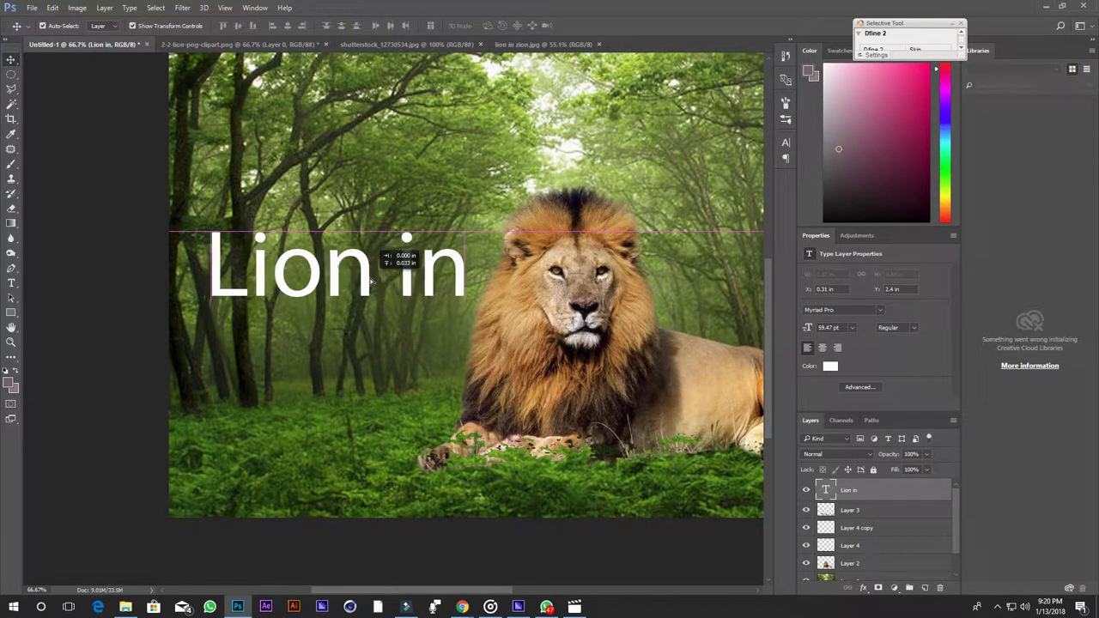
{"action": "key", "text": "Up"}
- Duplicate the line below, change the copy to 'Zion', and move it under 'Lion in'
{"action": "left_click_drag", "start_coordinate": [365, 278], "coordinate": [359, 374]}
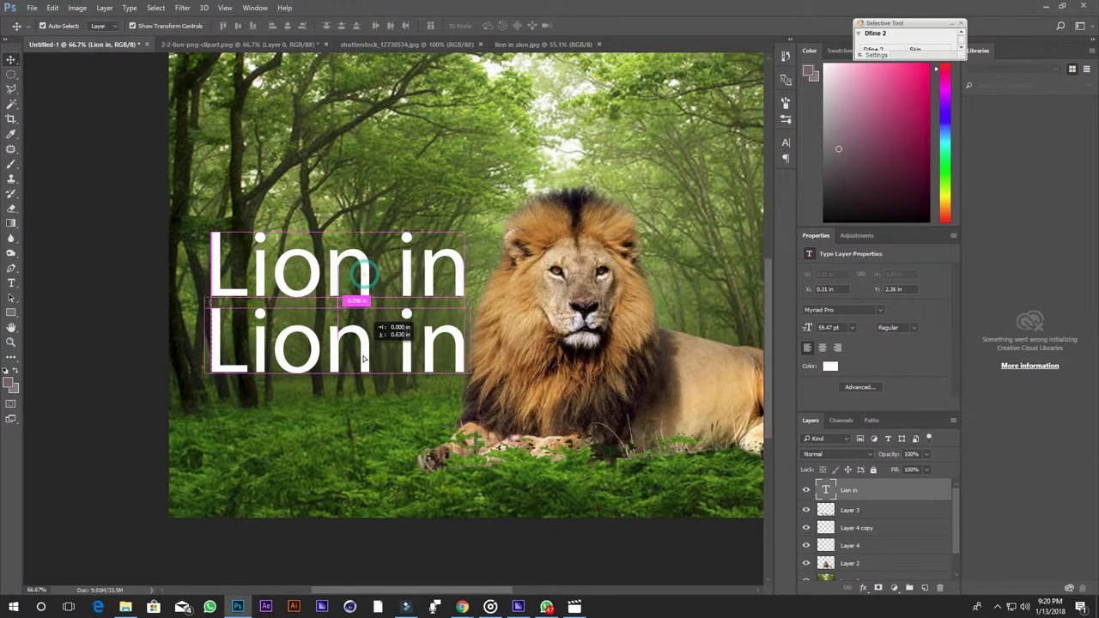
{"action": "key", "text": "t"}
{"action": "left_click", "coordinate": [360, 373]}
{"action": "key", "text": "ctrl+a"}
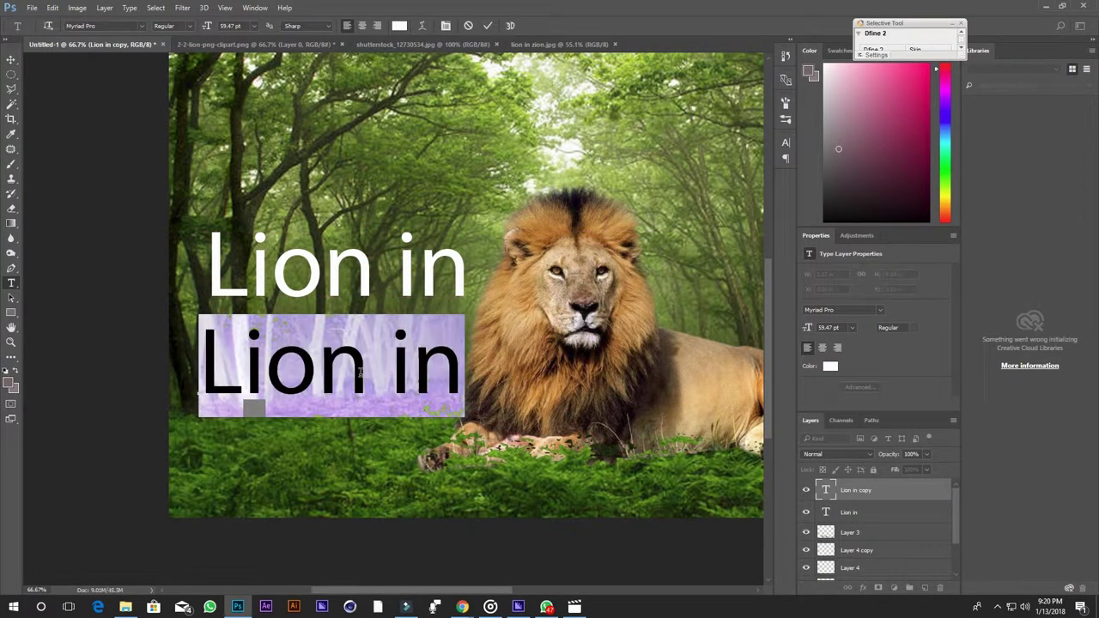
{"action": "type", "text": "Zi"}
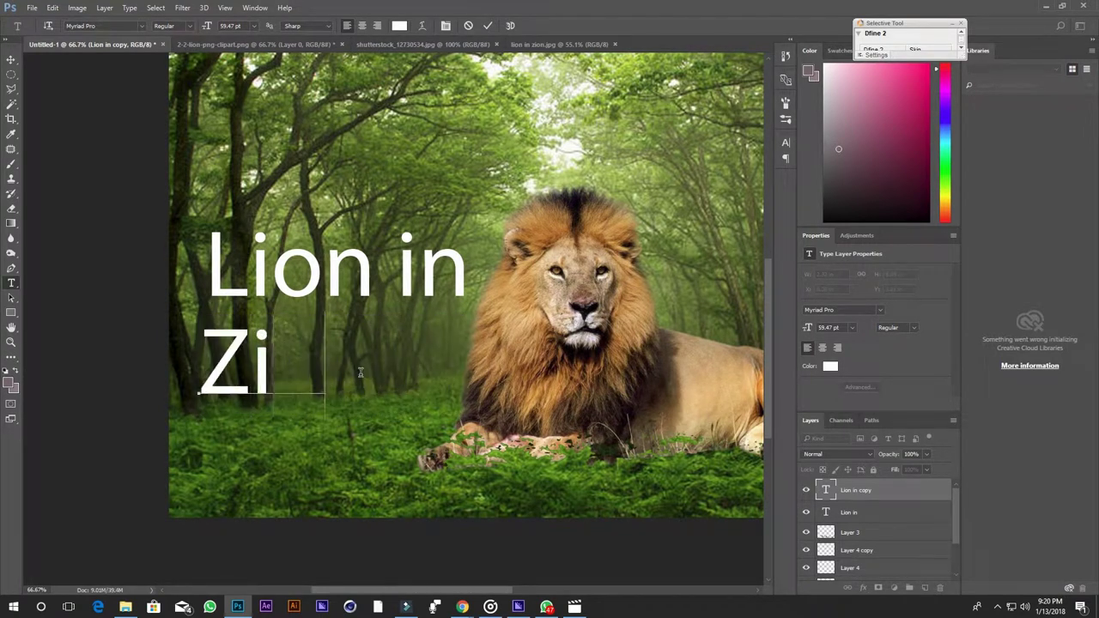
{"action": "type", "text": "on"}
{"action": "key", "text": "ctrl+Return"}
{"action": "key", "text": "v"}
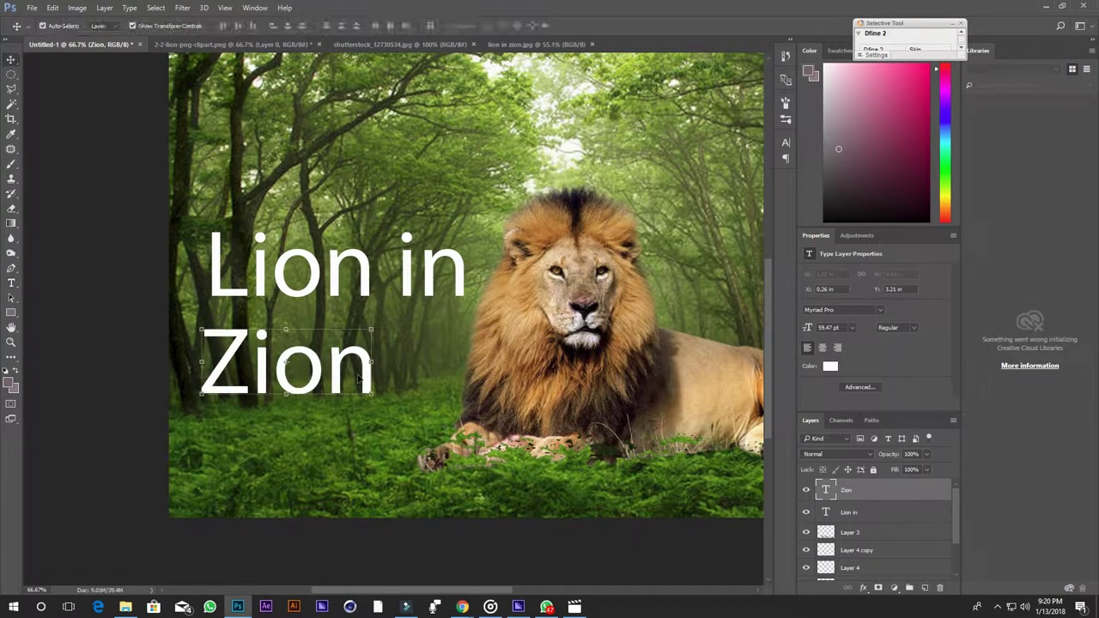
{"action": "left_click_drag", "start_coordinate": [311, 388], "coordinate": [318, 355]}
- Compare with the lion in zion.jpg reference and enlarge 'Zion' to 86.89 pt
{"action": "left_click", "coordinate": [526, 44]}
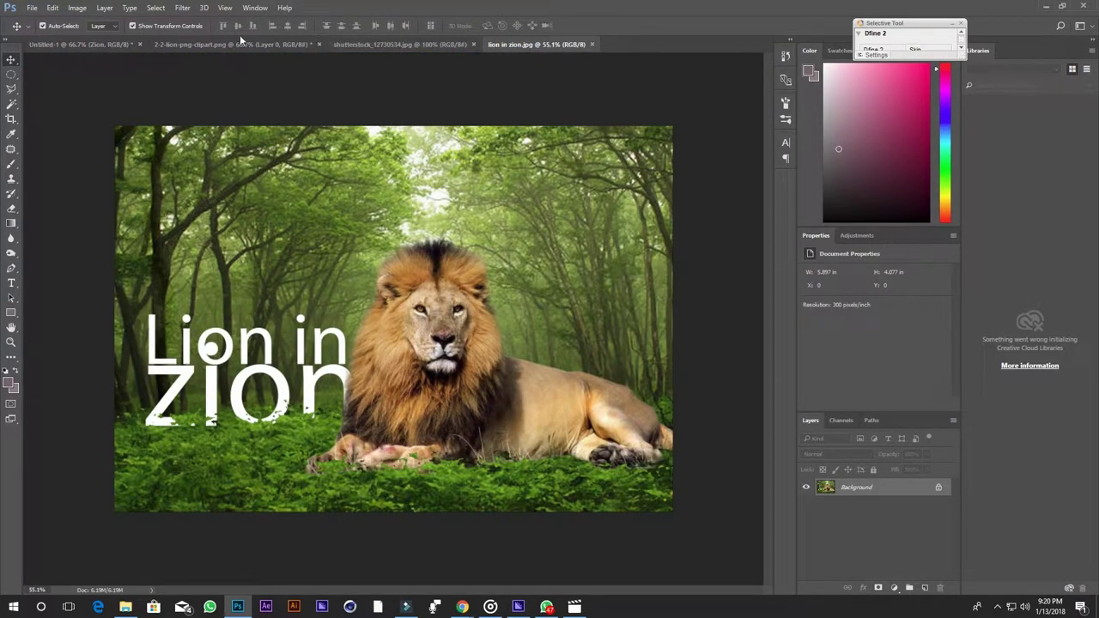
{"action": "left_click", "coordinate": [96, 44]}
{"action": "key", "text": "ctrl+t"}
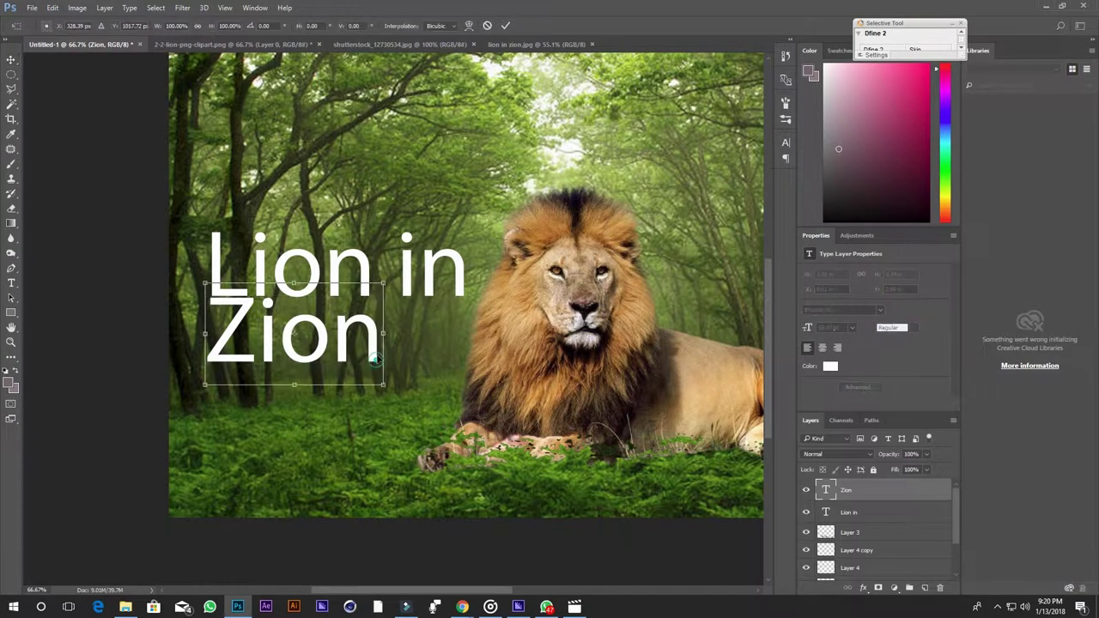
{"action": "mouse_move", "coordinate": [383, 387]}
{"action": "left_mouse_down"}
{"action": "mouse_move", "coordinate": [444, 432]}
{"action": "mouse_move", "coordinate": [458, 427]}
{"action": "left_mouse_up"}
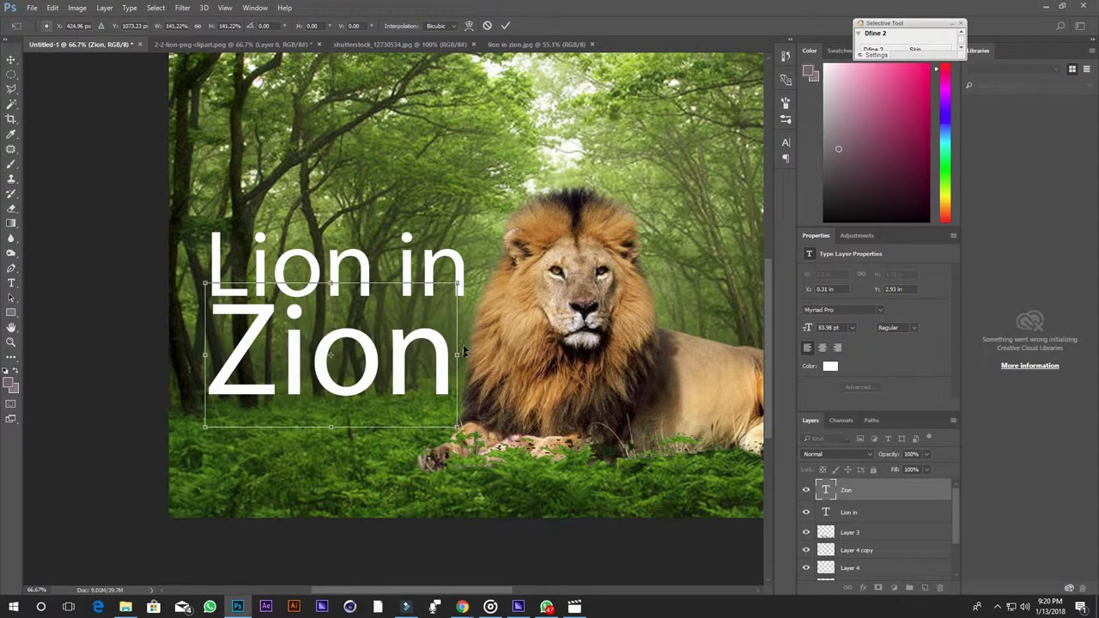
{"action": "left_click_drag", "start_coordinate": [459, 280], "coordinate": [465, 276]}
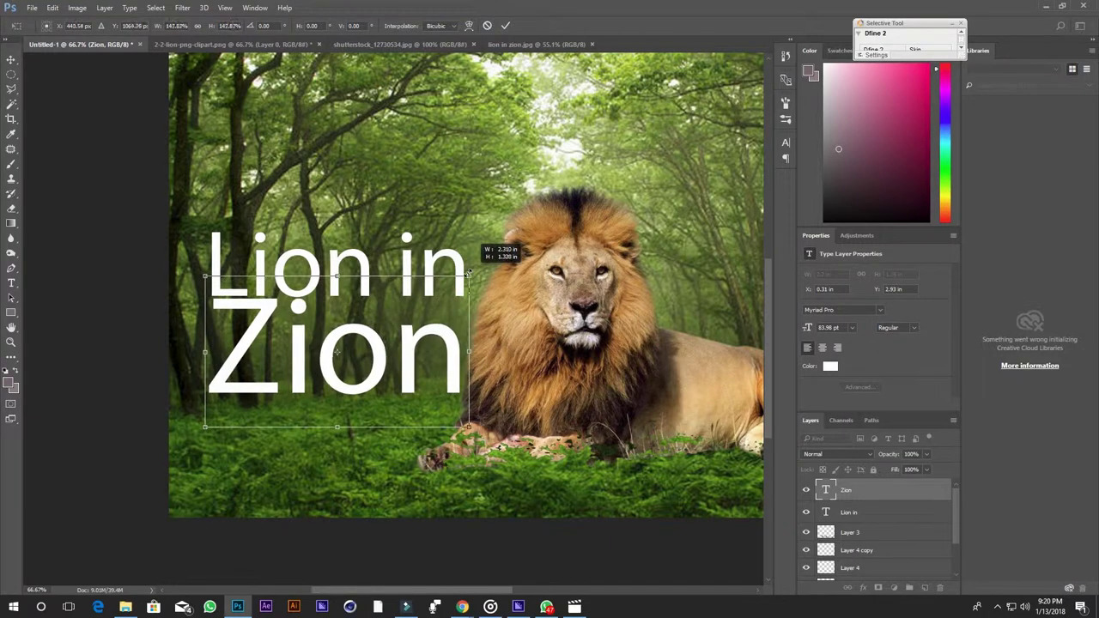
{"action": "key", "text": "Return"}
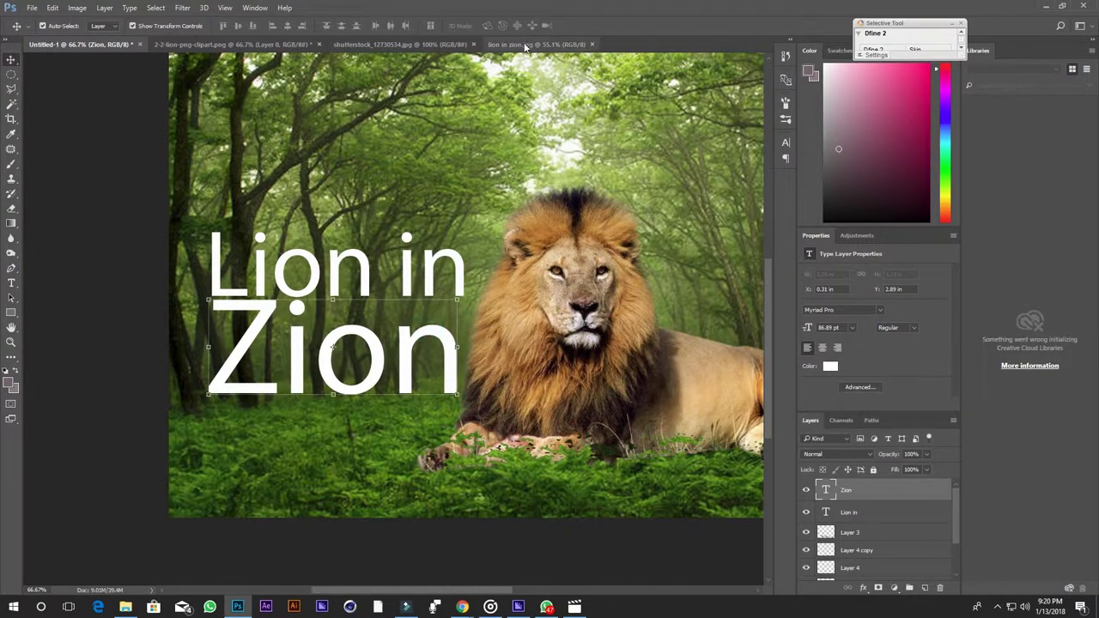
{"action": "left_click", "coordinate": [525, 44]}
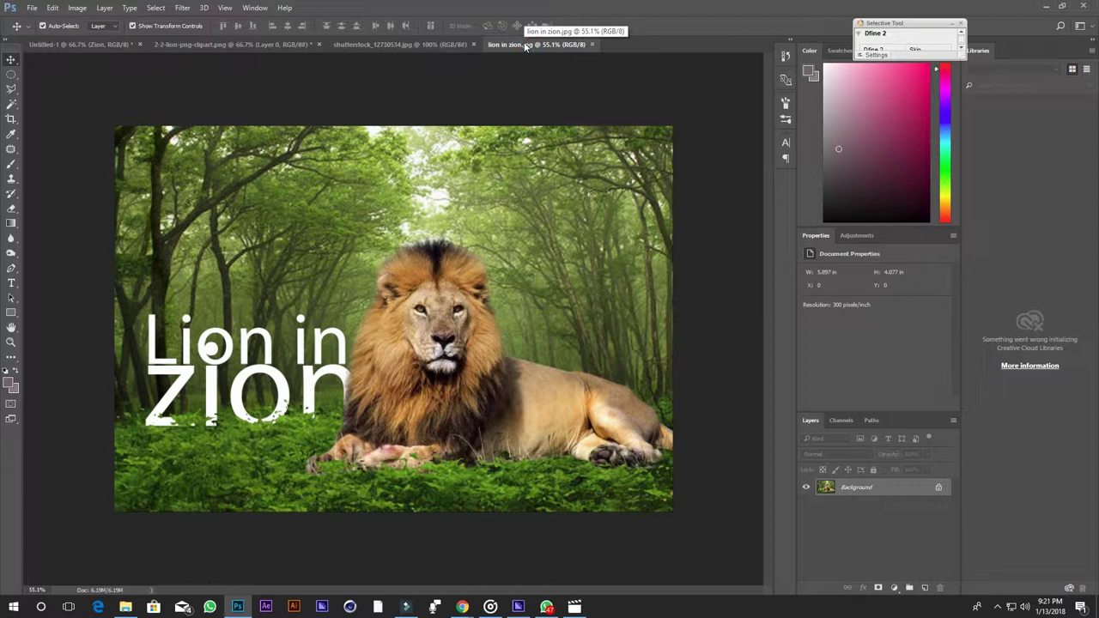
- Try the Coolvetica font on the Zion text and shift it slightly right and down
{"action": "left_click", "coordinate": [90, 48]}
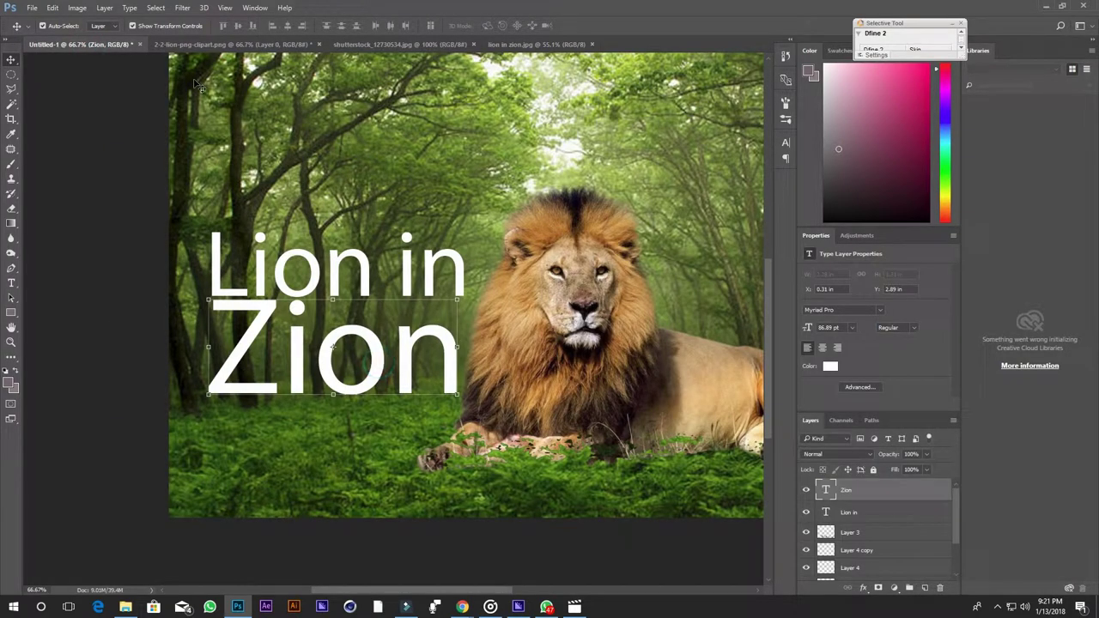
{"action": "key", "text": "t"}
{"action": "left_click", "coordinate": [130, 28]}
{"action": "type", "text": "cool"}
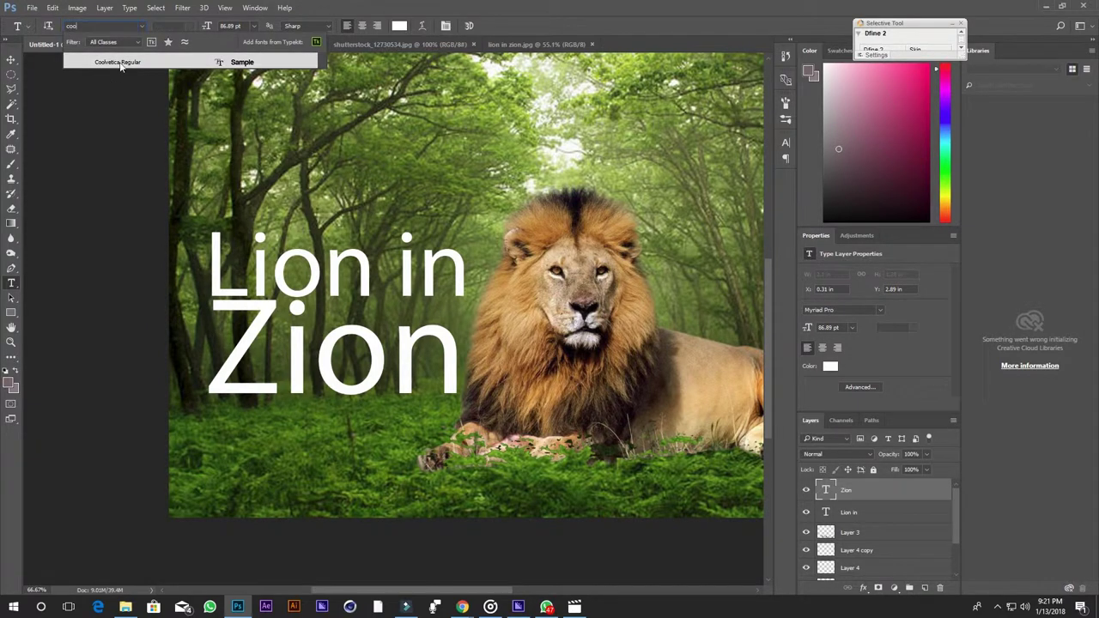
{"action": "left_click", "coordinate": [118, 62]}
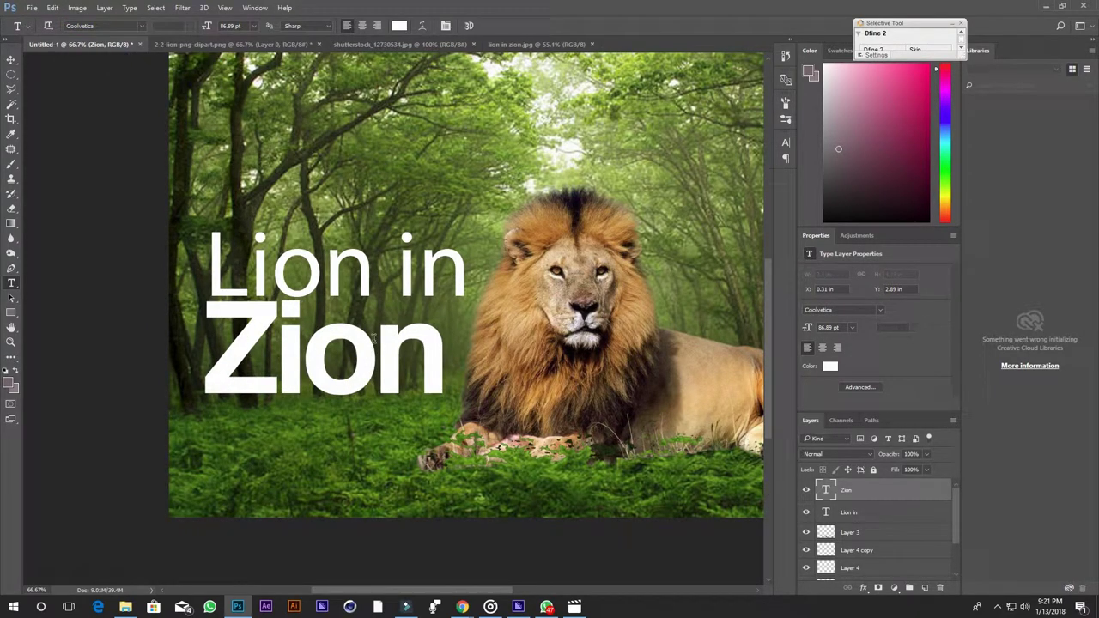
{"action": "key", "text": "v"}
{"action": "left_click_drag", "start_coordinate": [342, 346], "coordinate": [348, 352]}
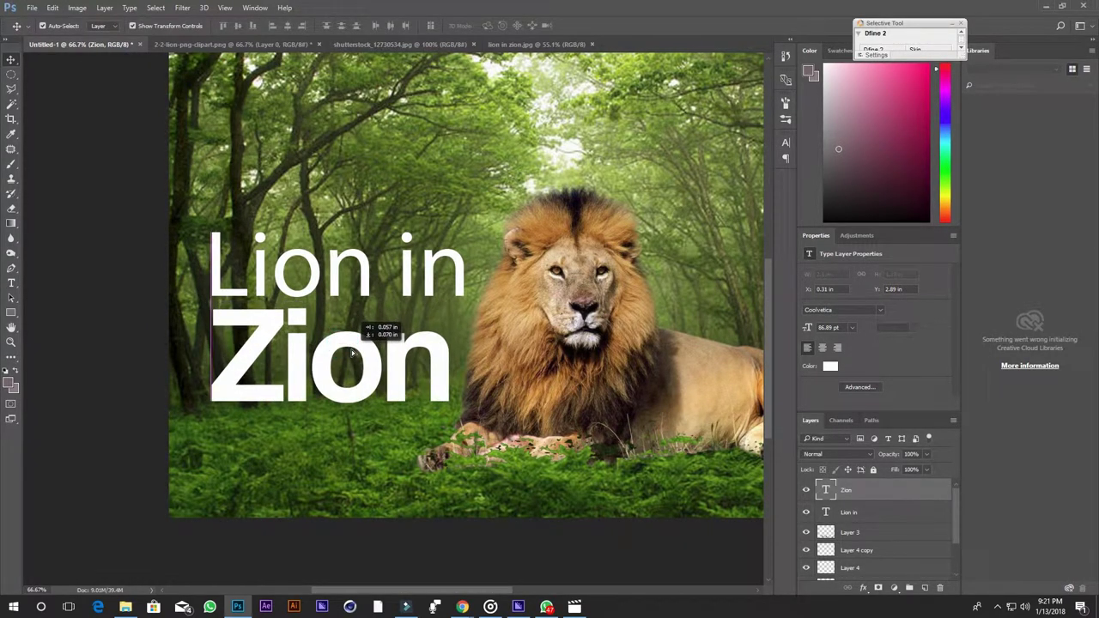
- Make Zion's capital Z lowercase, then undo back to the Myriad Pro version
{"action": "key", "text": "t"}
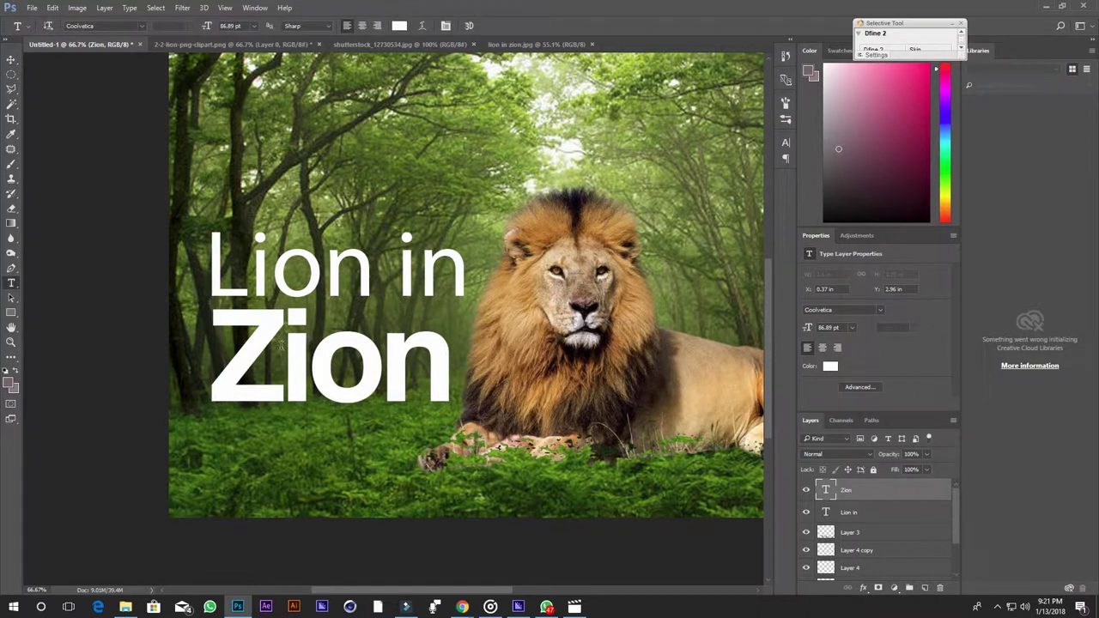
{"action": "left_click_drag", "start_coordinate": [282, 346], "coordinate": [181, 346]}
{"action": "type", "text": "z"}
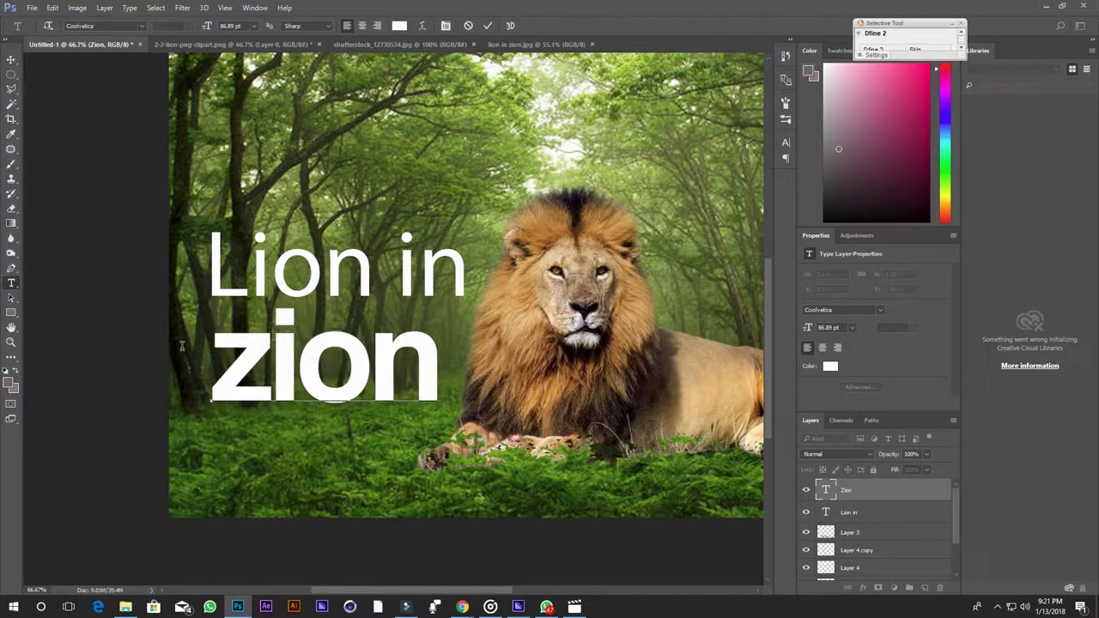
{"action": "key", "text": "ctrl+Return"}
{"action": "key", "text": "Escape"}
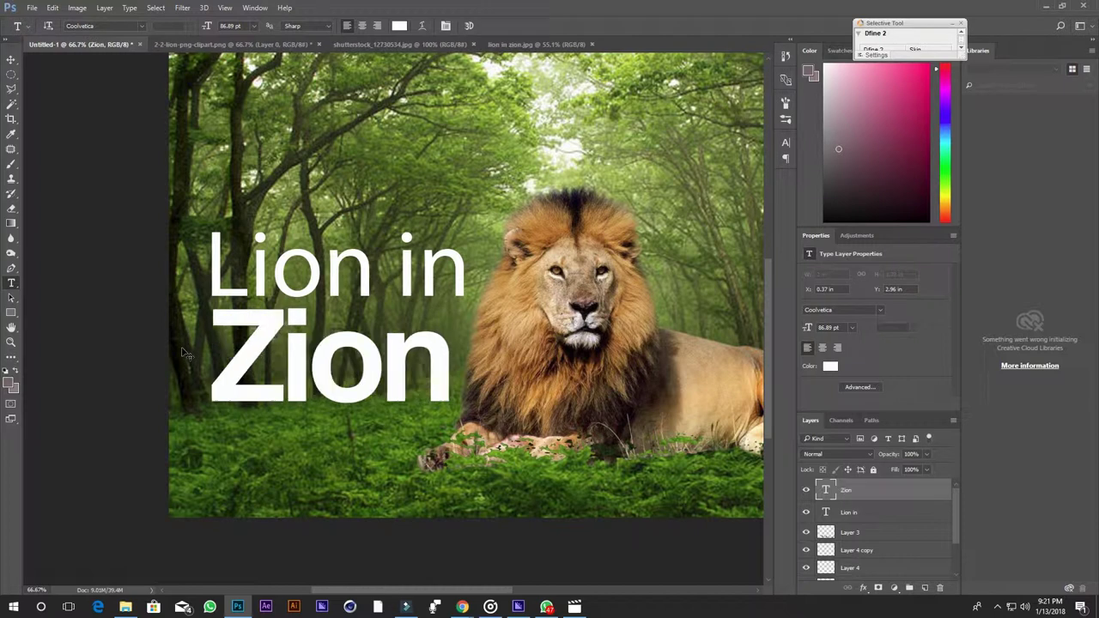
{"action": "key", "text": "ctrl+alt+z"}
{"action": "key", "text": "ctrl+alt+z"}
{"action": "key", "text": "ctrl+alt+z"}
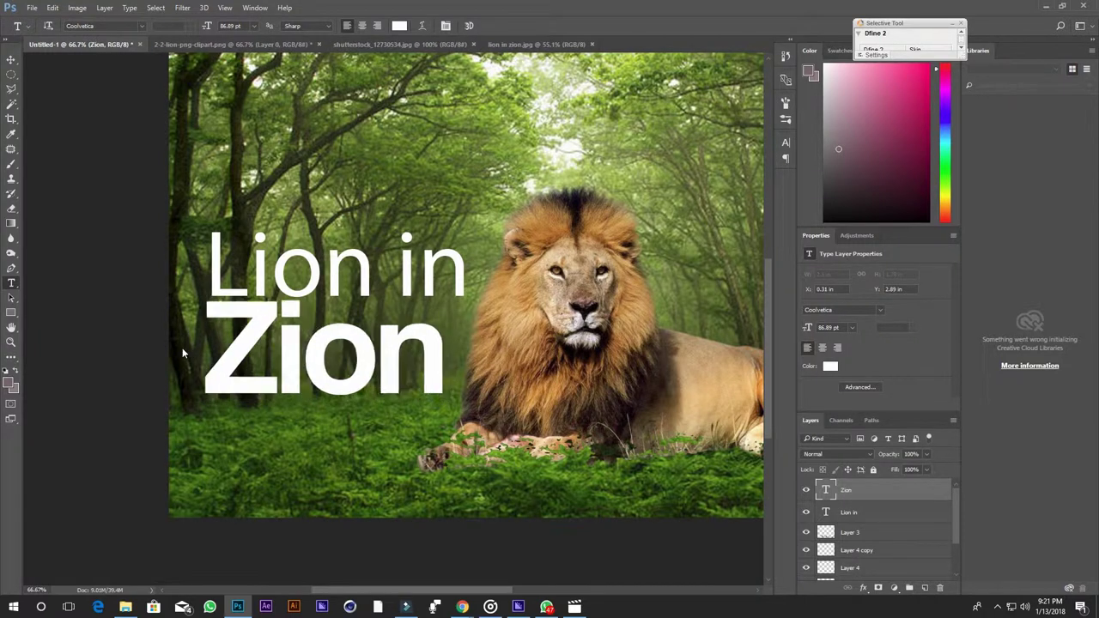
{"action": "key", "text": "ctrl+alt+z"}
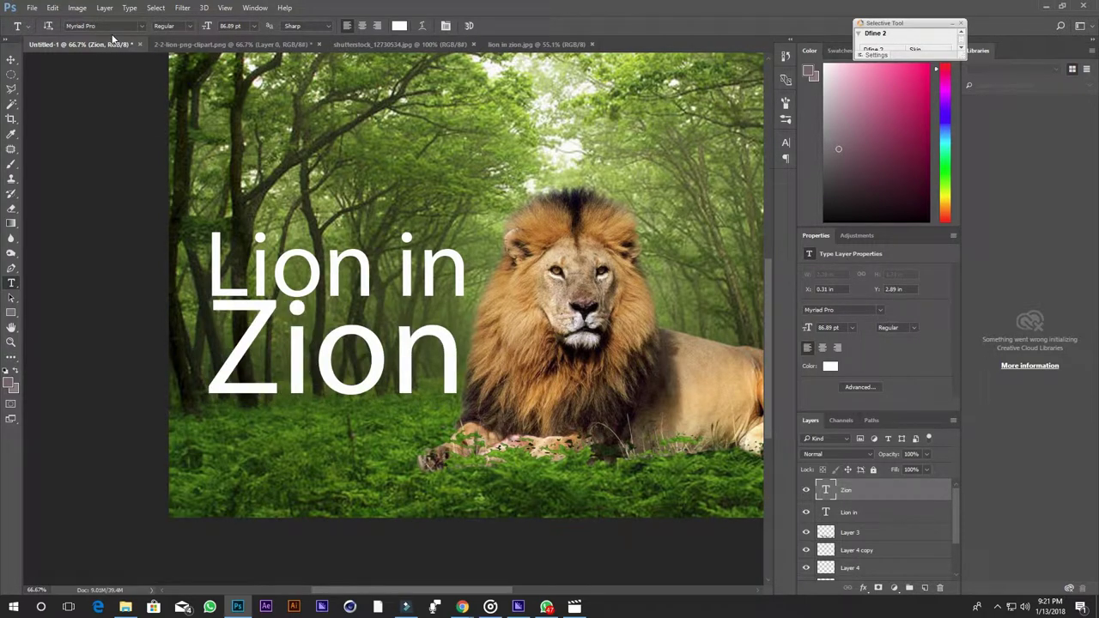
- Change Zion to lowercase 'zion' in Myriad Pro and nudge it up toward 'Lion in'
{"action": "left_click_drag", "start_coordinate": [244, 350], "coordinate": [178, 347]}
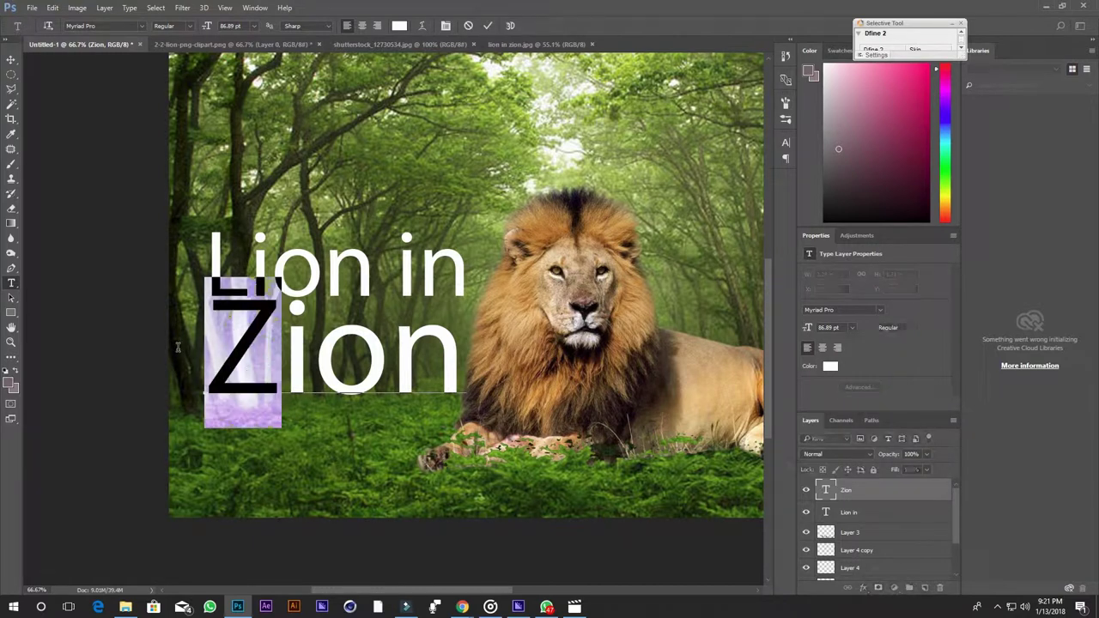
{"action": "type", "text": "z"}
{"action": "key", "text": "ctrl+Return"}
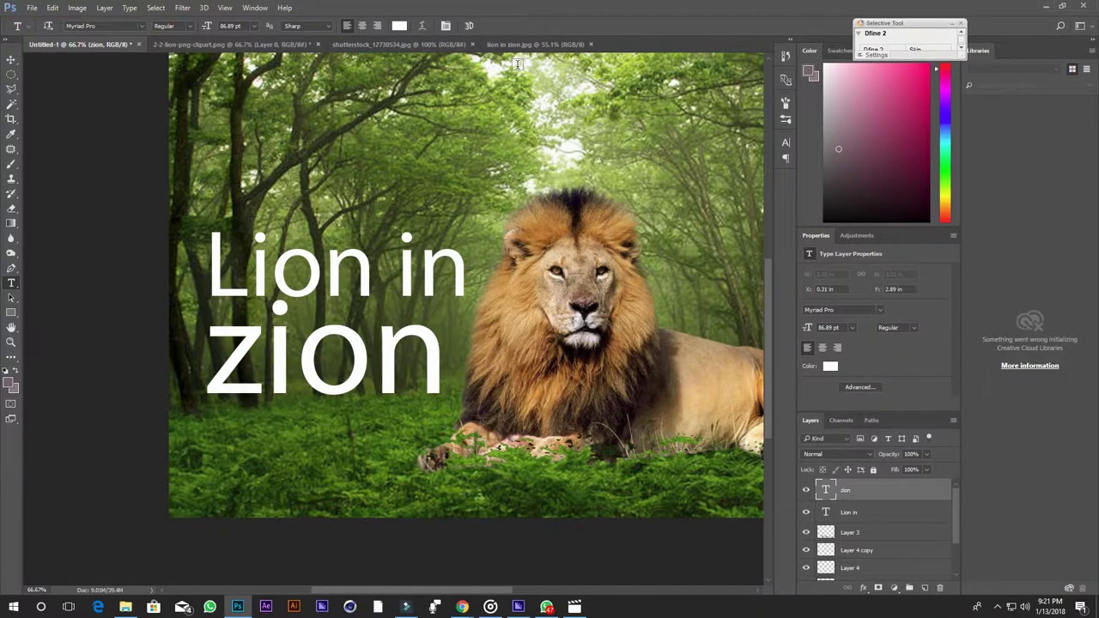
{"action": "left_click", "coordinate": [11, 59]}
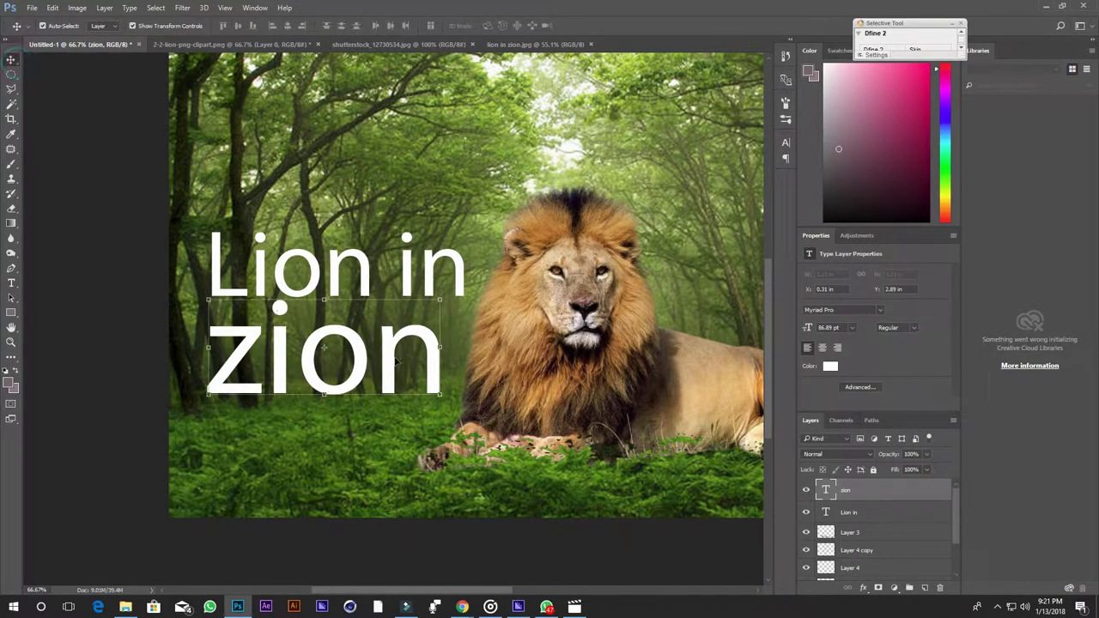
{"action": "left_click_drag", "start_coordinate": [395, 364], "coordinate": [401, 333]}
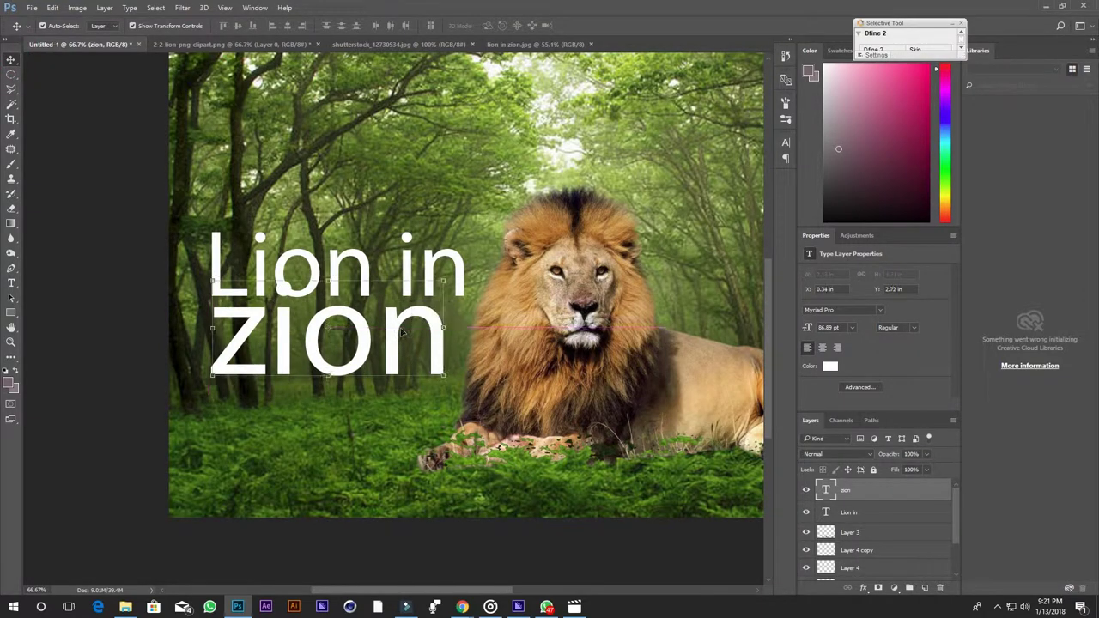
{"action": "left_click", "coordinate": [500, 41]}
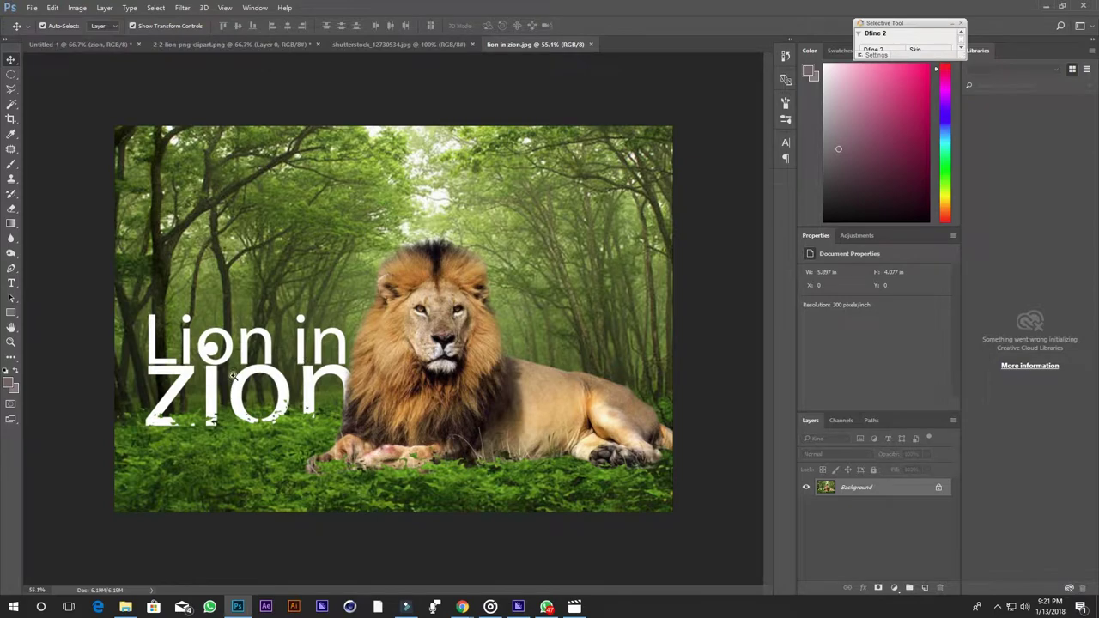
- Zoom and pan the reference to inspect grass overlapping the 'zion' letters
{"action": "key", "text": "ctrl+plus"}
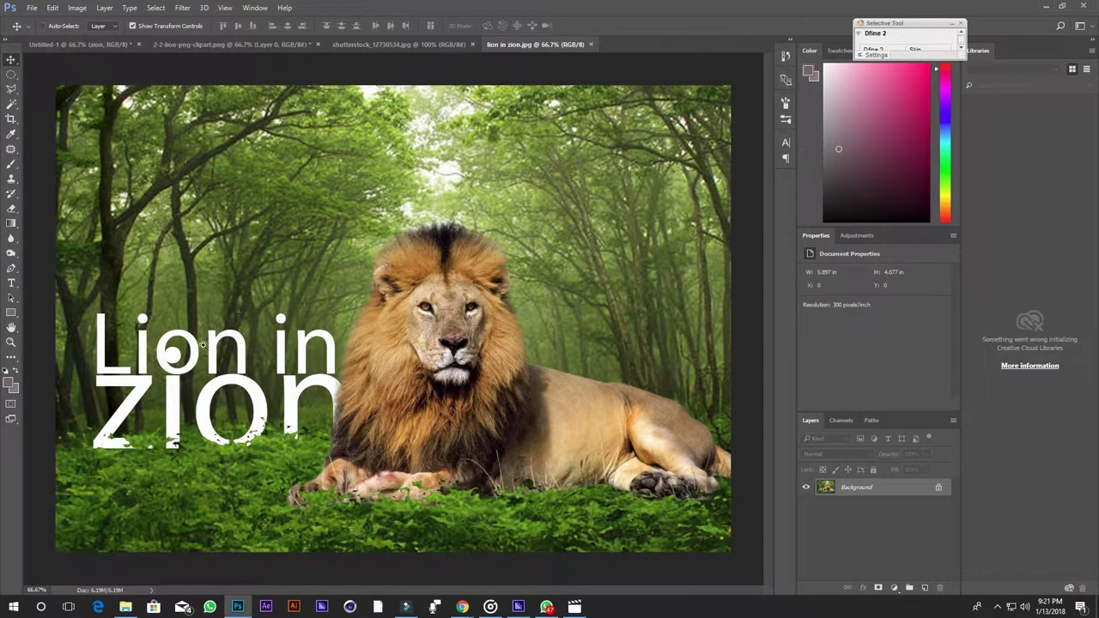
{"action": "scroll", "coordinate": [187, 351], "scroll_direction": "up", "scroll_amount": 2}
{"action": "scroll", "coordinate": [175, 355], "scroll_direction": "up", "scroll_amount": 1}
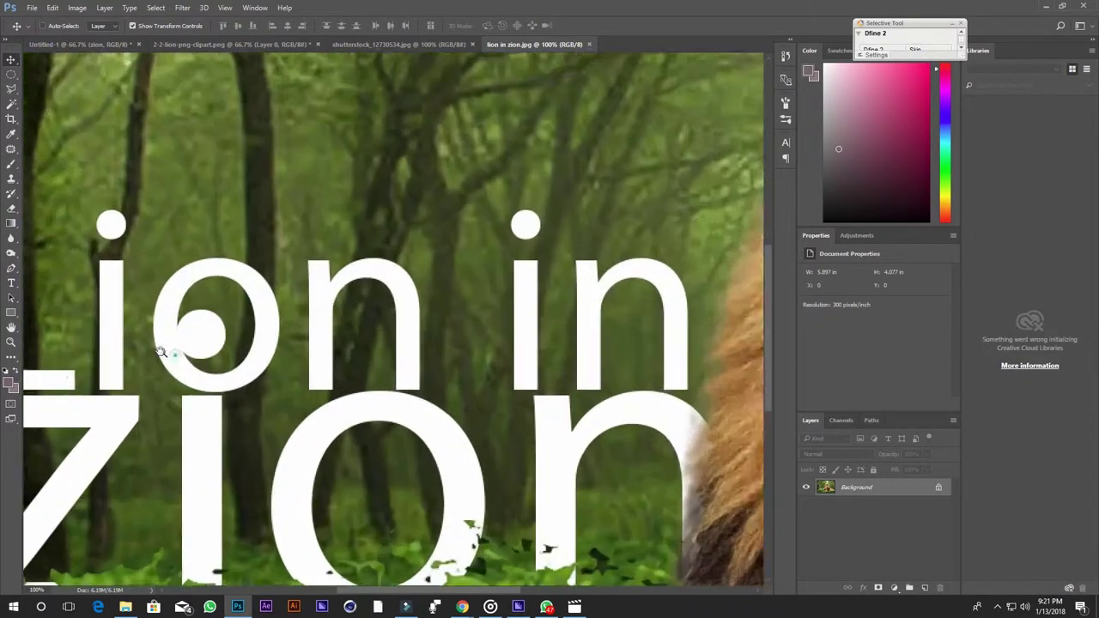
{"action": "left_click_drag", "start_coordinate": [265, 313], "coordinate": [284, 281]}
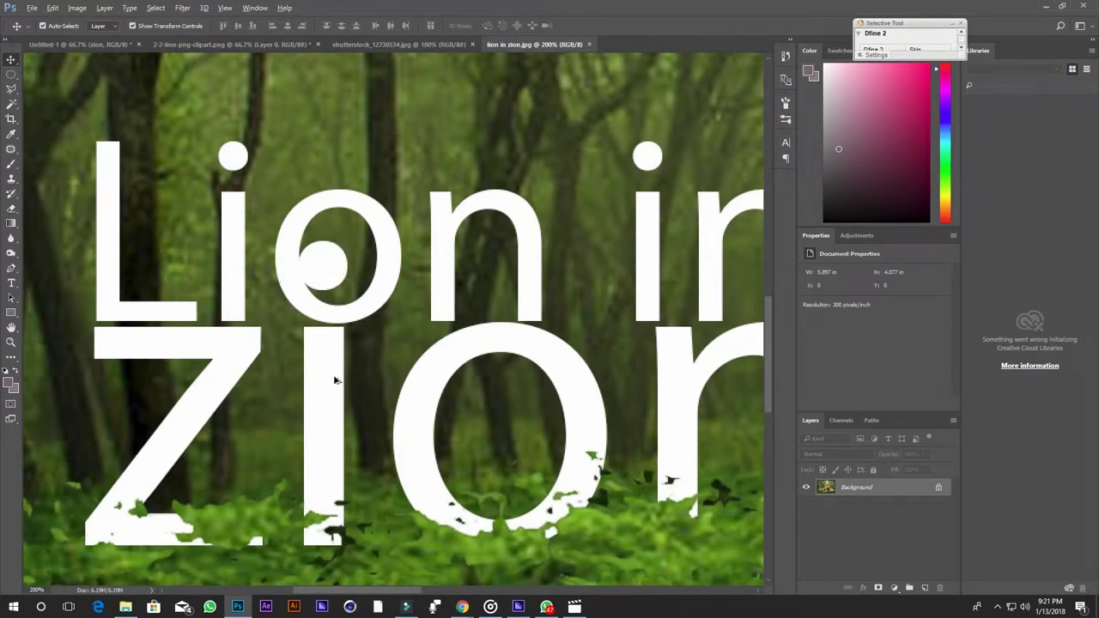
{"action": "scroll", "coordinate": [338, 380], "scroll_direction": "down", "scroll_amount": 1}
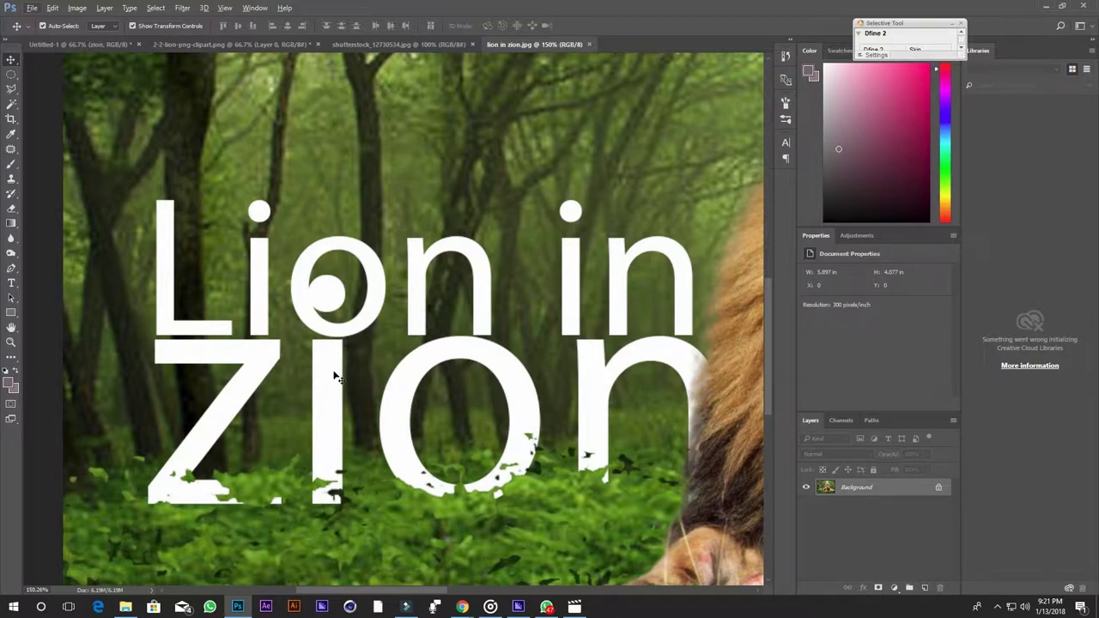
- Raise 'zion' tight under 'Lion in' and scale it to about 96.54 pt
{"action": "left_click", "coordinate": [99, 45]}
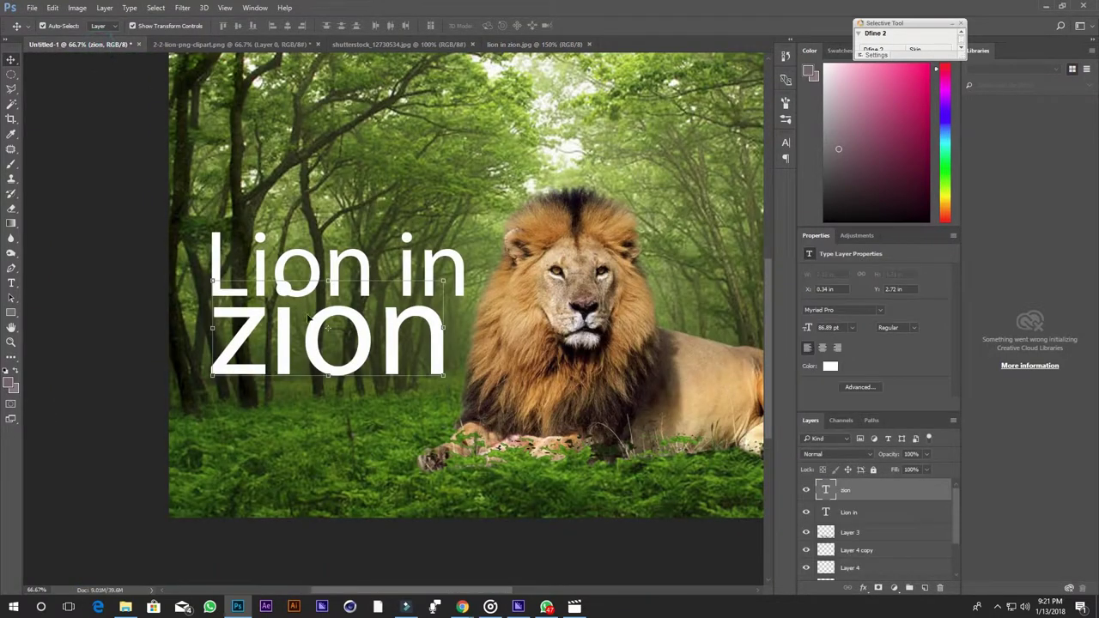
{"action": "scroll", "coordinate": [347, 324], "scroll_direction": "up", "scroll_amount": 1}
{"action": "scroll", "coordinate": [318, 343], "scroll_direction": "up", "scroll_amount": 1}
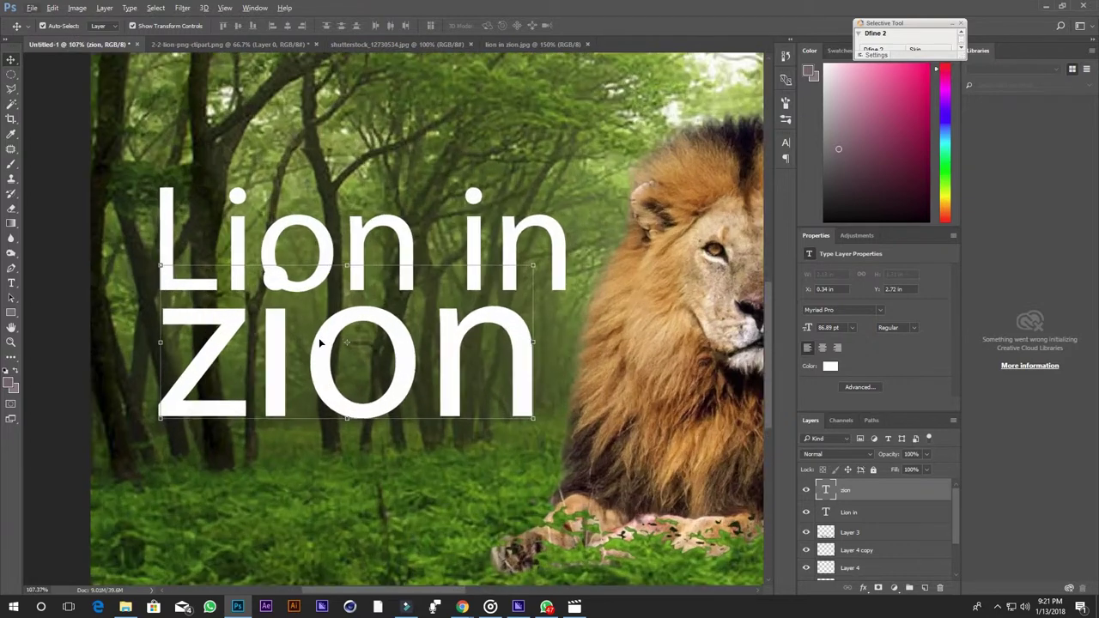
{"action": "left_click_drag", "start_coordinate": [318, 342], "coordinate": [319, 327]}
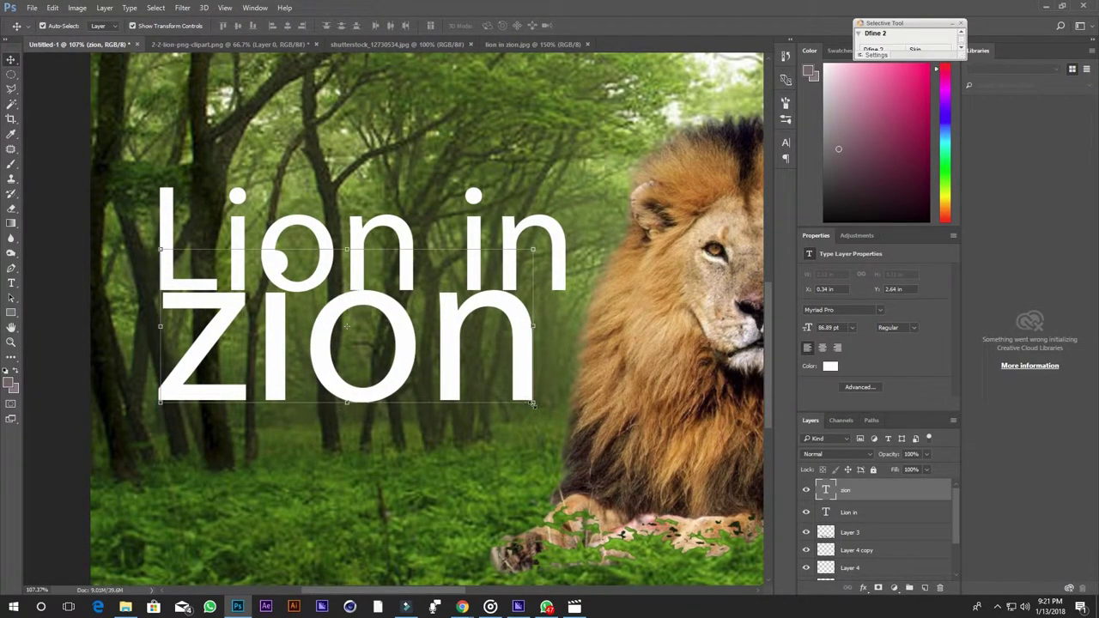
{"action": "left_click_drag", "start_coordinate": [533, 403], "coordinate": [578, 476]}
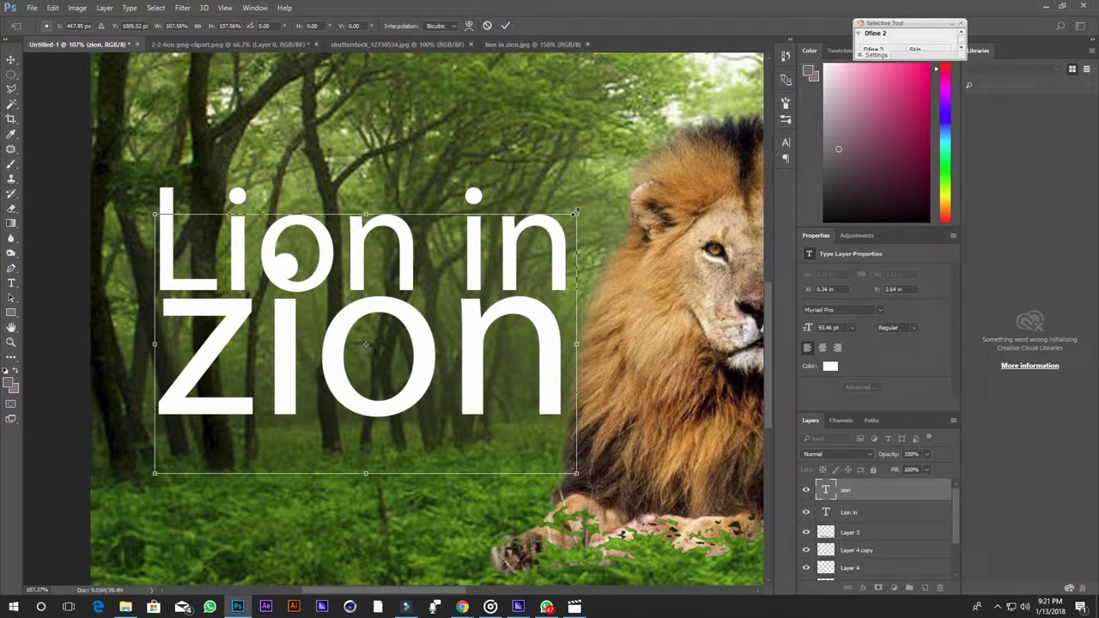
{"action": "left_click_drag", "start_coordinate": [575, 212], "coordinate": [587, 206]}
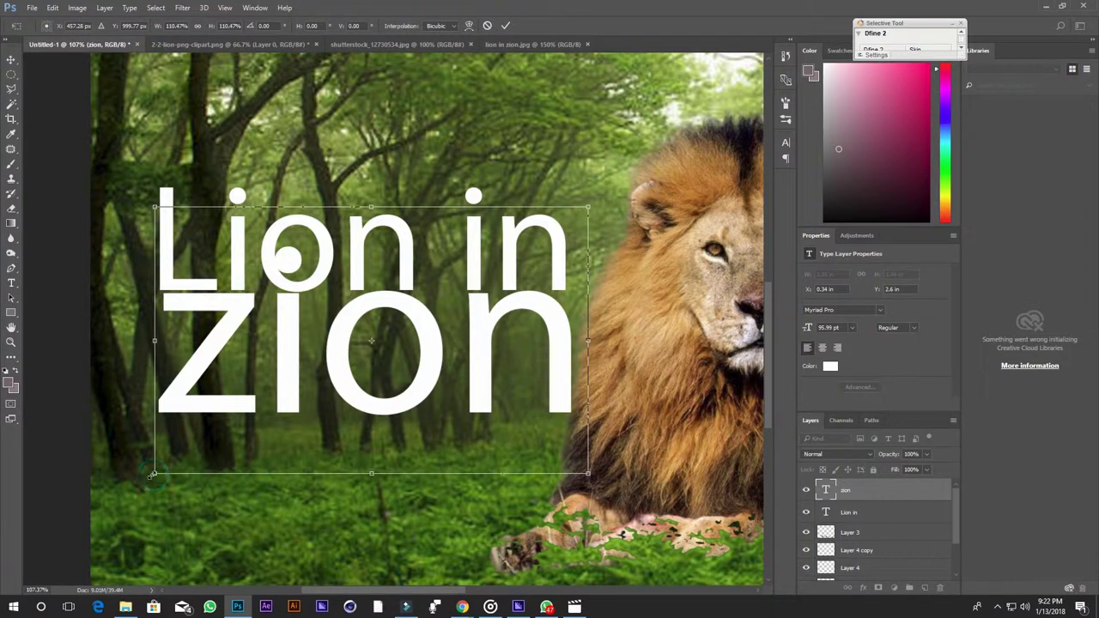
{"action": "left_click_drag", "start_coordinate": [153, 473], "coordinate": [150, 475]}
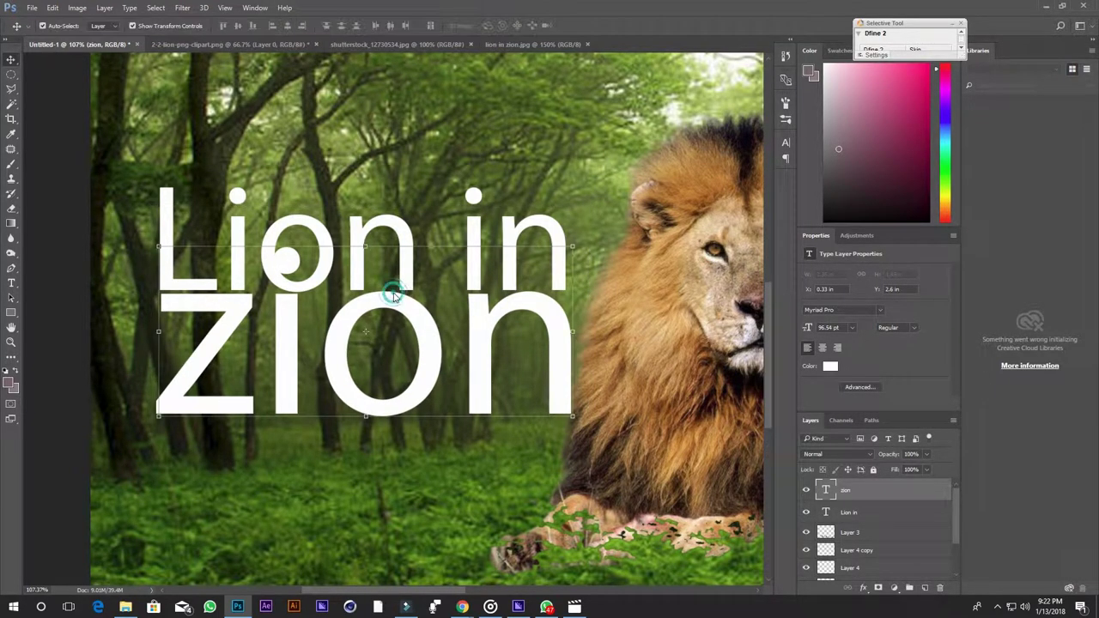
- Commit the zion resize, move both text lines down toward the grass, and compare the reference
{"action": "key", "text": "Return"}
{"action": "left_click", "coordinate": [171, 202], "text": "shift"}
{"action": "scroll", "coordinate": [275, 401], "scroll_direction": "down", "scroll_amount": 2}
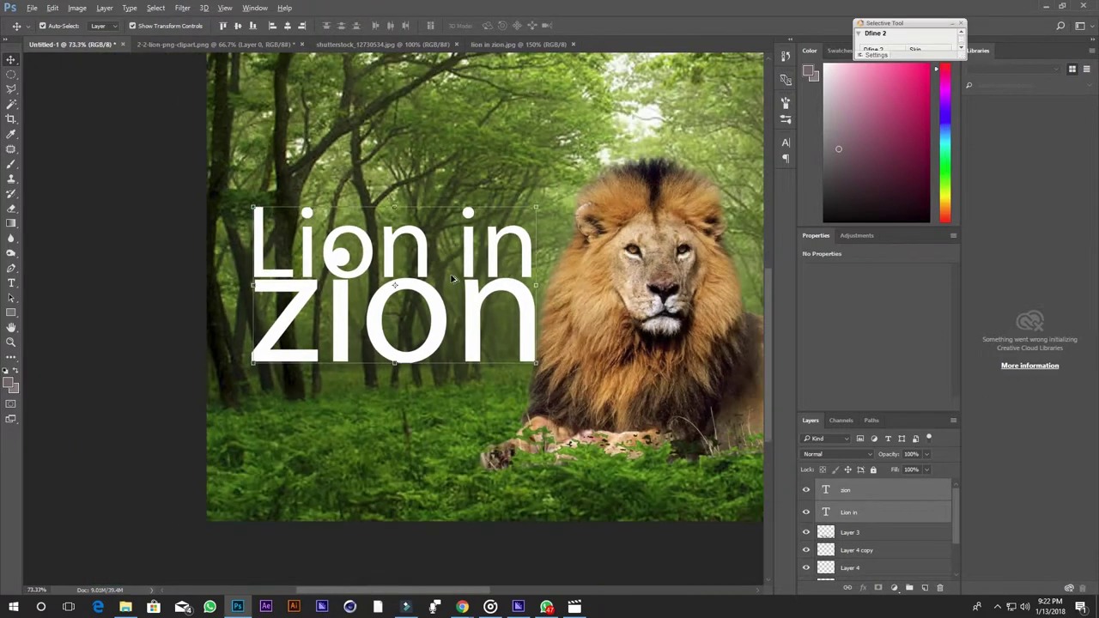
{"action": "scroll", "coordinate": [275, 401], "scroll_direction": "down", "scroll_amount": 2}
{"action": "left_click_drag", "start_coordinate": [264, 398], "coordinate": [261, 435]}
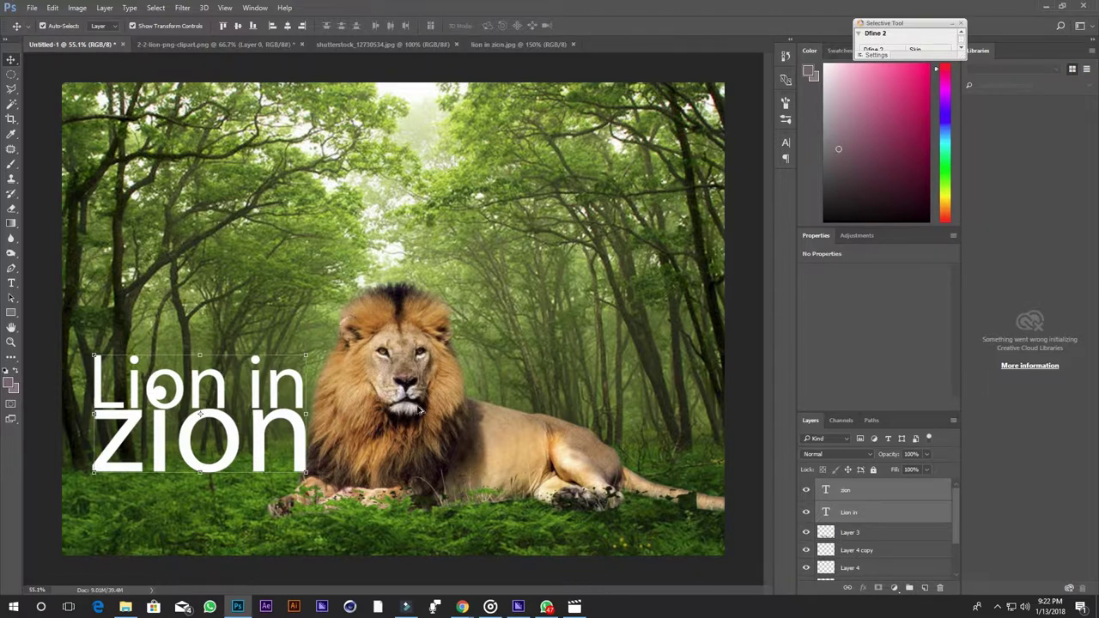
{"action": "scroll", "coordinate": [420, 411], "scroll_direction": "down", "scroll_amount": 2}
{"action": "left_click", "coordinate": [501, 44]}
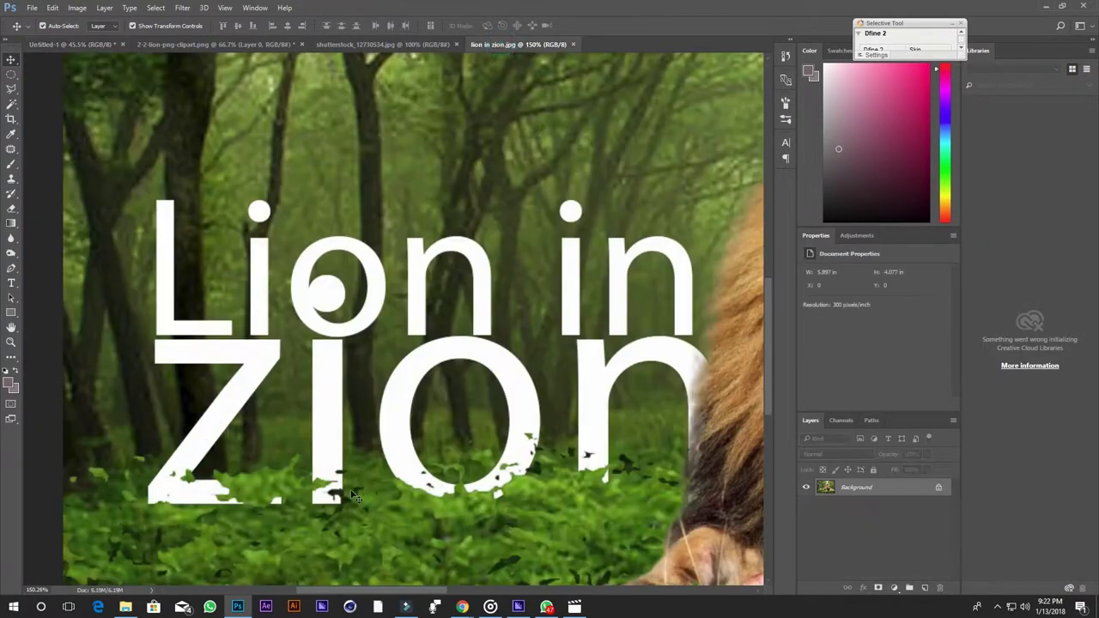
{"action": "scroll", "coordinate": [425, 446], "scroll_direction": "down", "scroll_amount": 4}
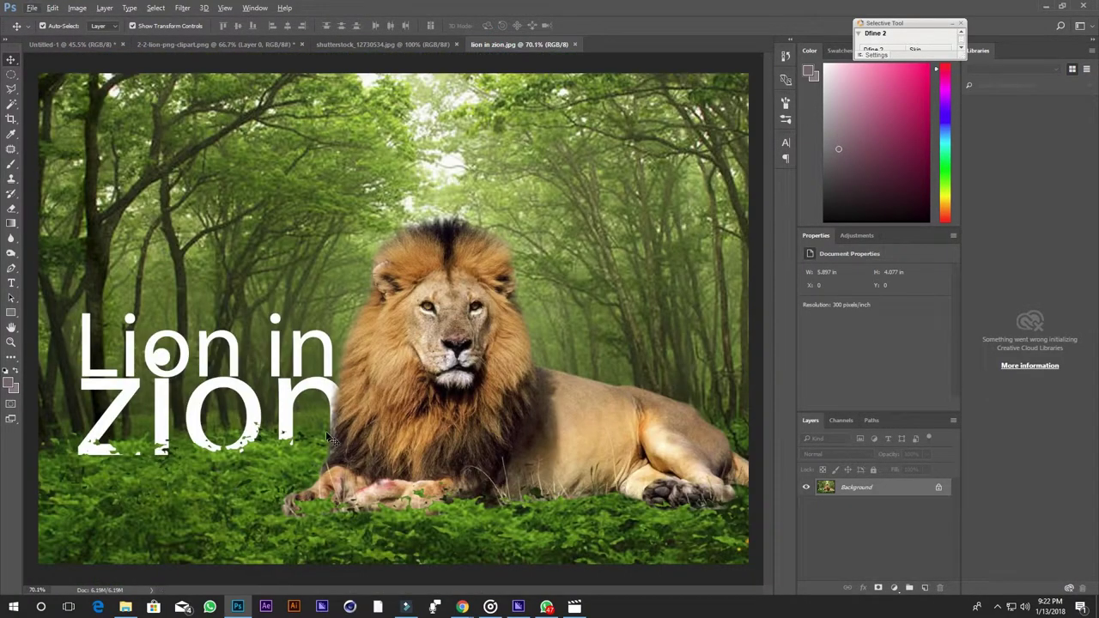
- Reorder Layer 3 and the zion text layer using Layer > Arrange
{"action": "left_click", "coordinate": [91, 44]}
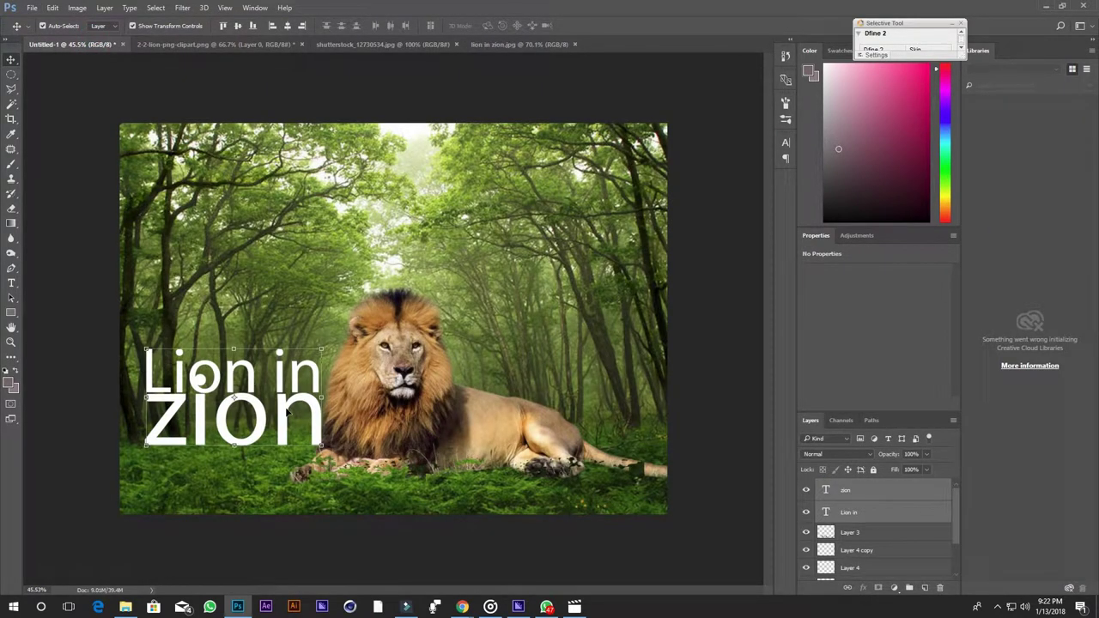
{"action": "left_click", "coordinate": [106, 11]}
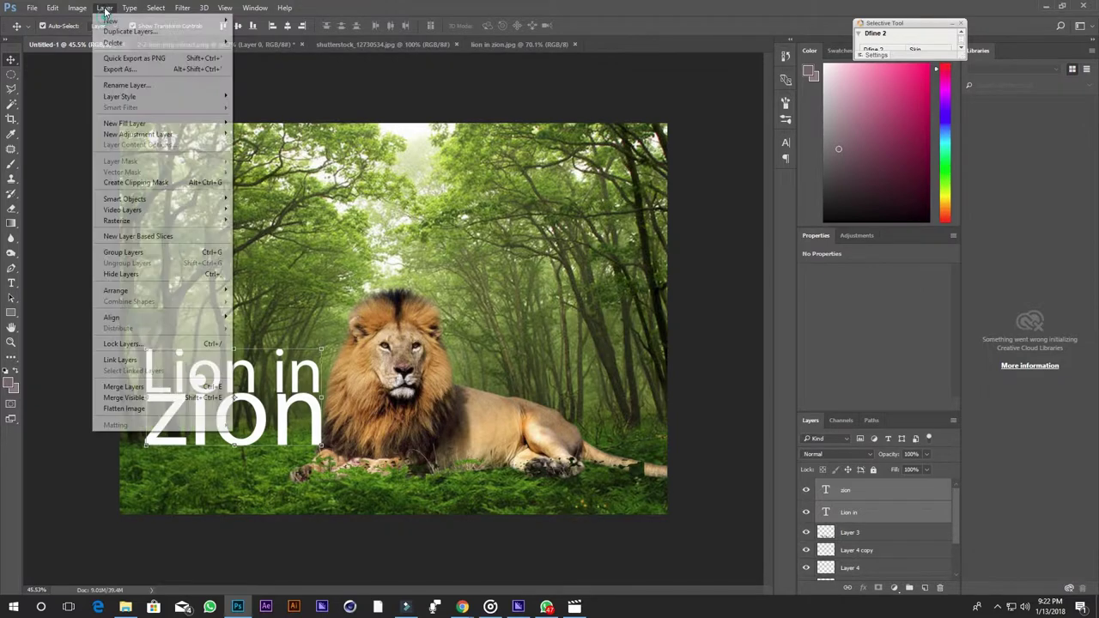
{"action": "mouse_move", "coordinate": [116, 290]}
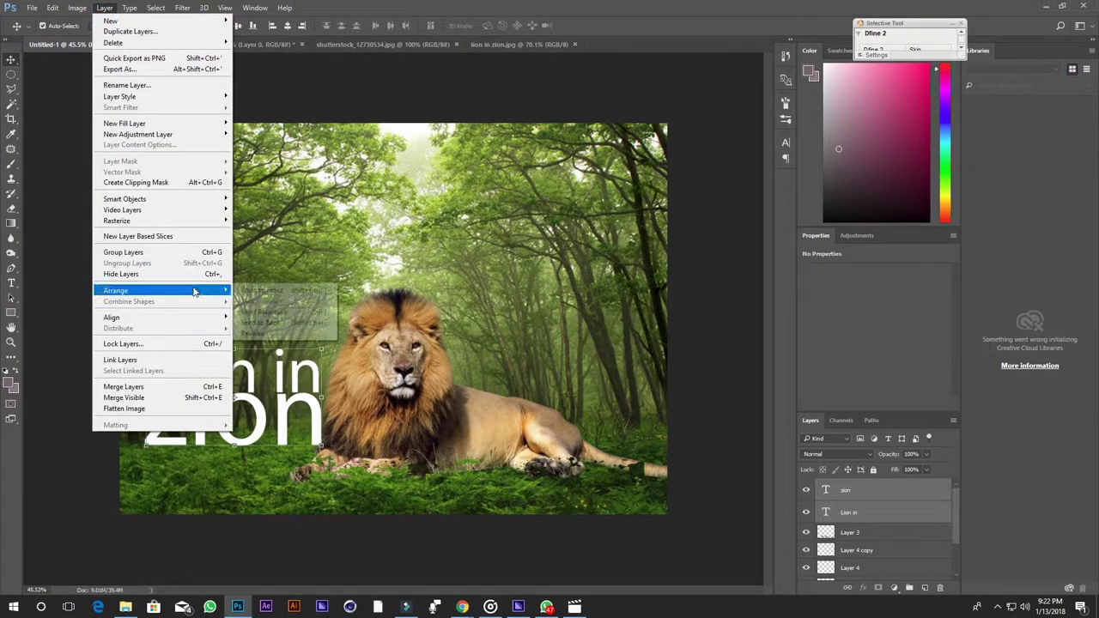
{"action": "left_click", "coordinate": [292, 315]}
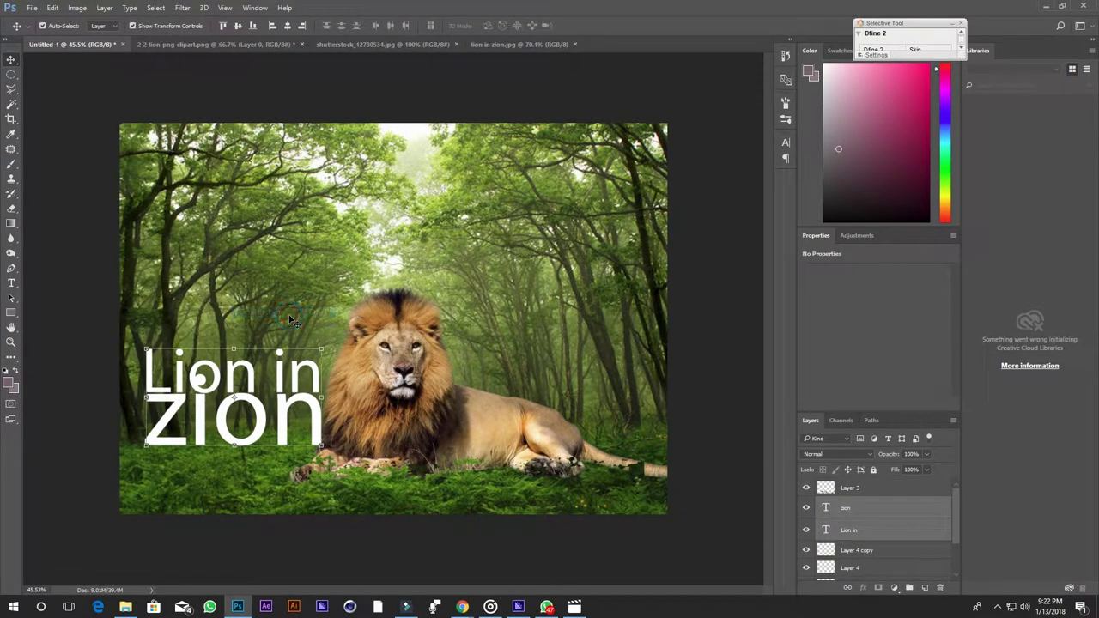
{"action": "left_click", "coordinate": [81, 9]}
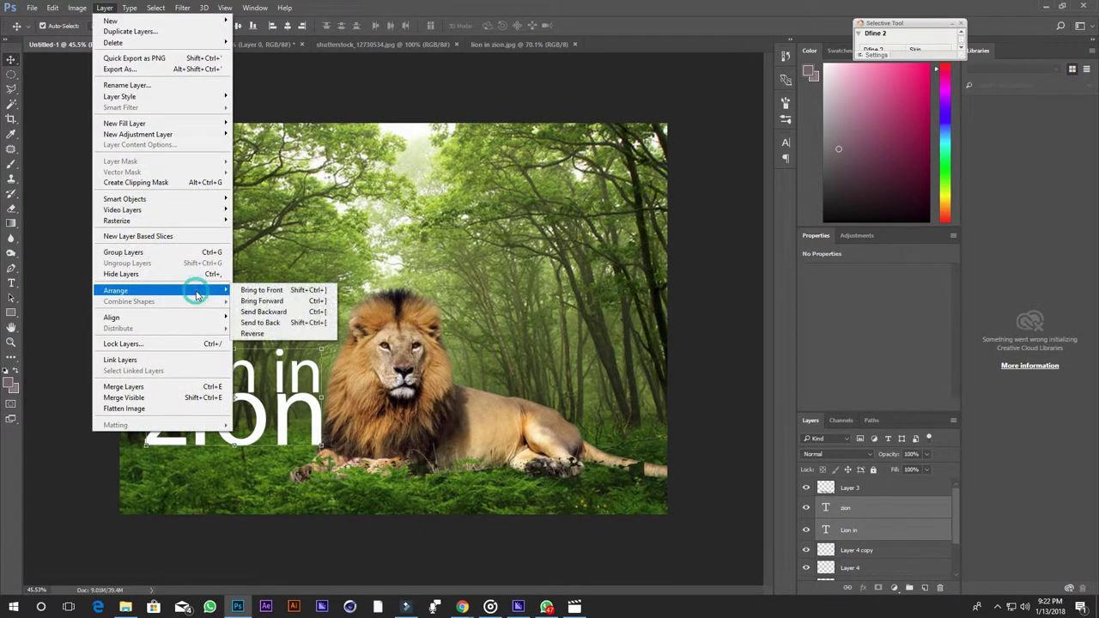
{"action": "left_click", "coordinate": [281, 324]}
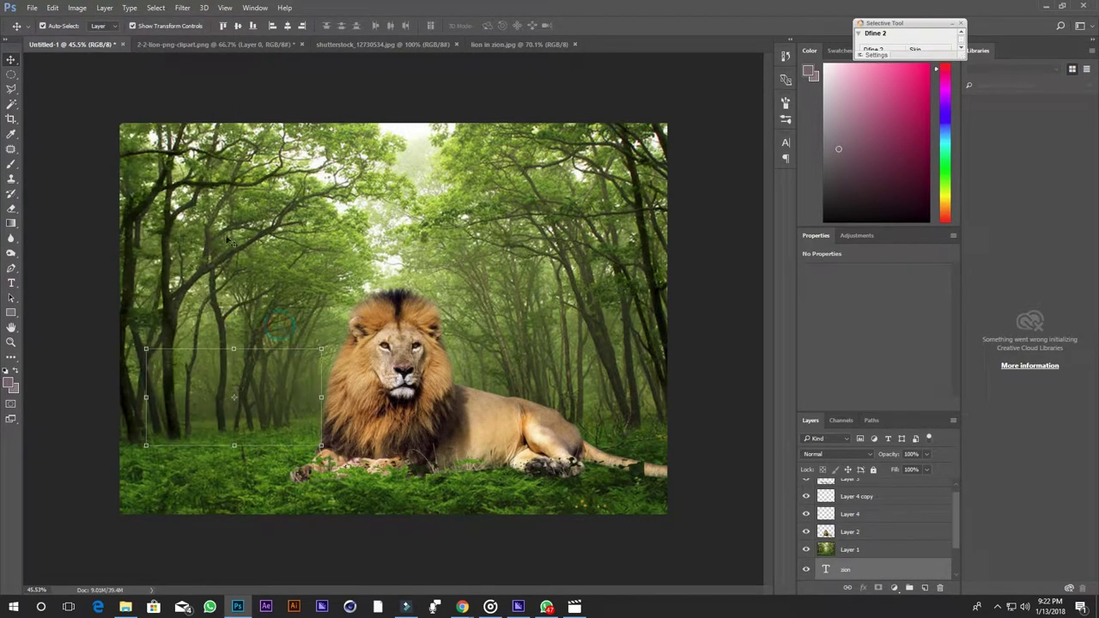
{"action": "left_click", "coordinate": [103, 8]}
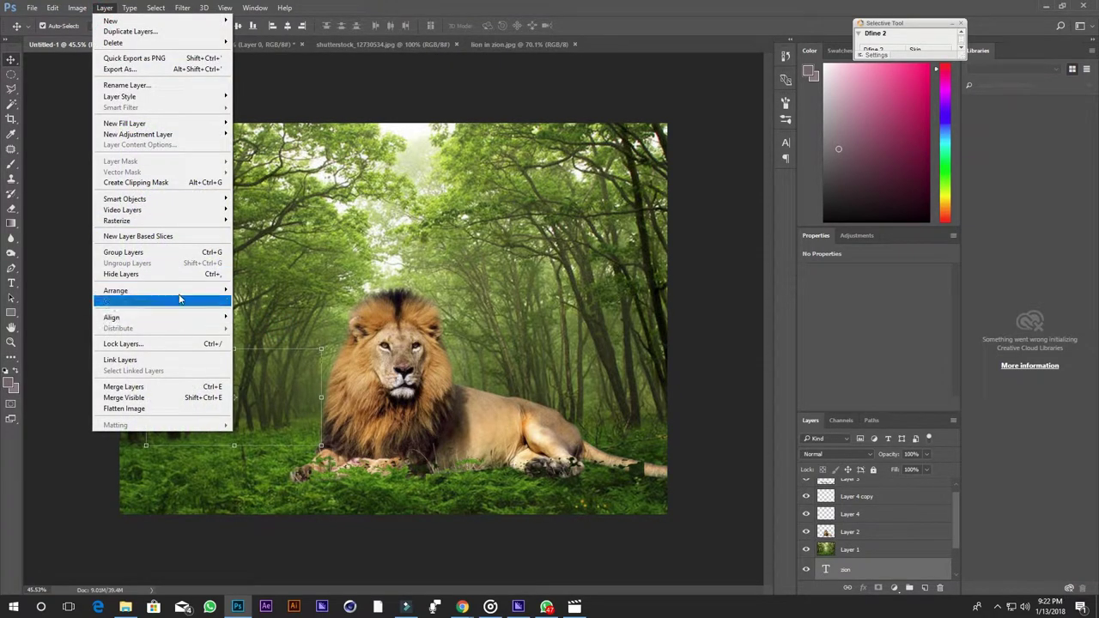
{"action": "left_click", "coordinate": [266, 291]}
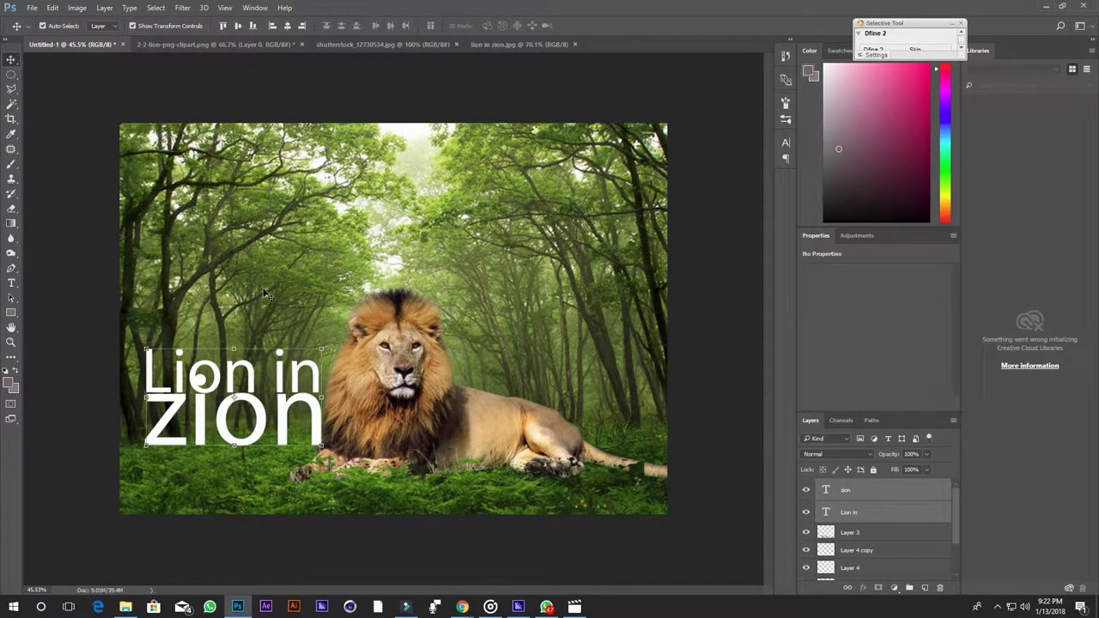
- Nudge the title slightly right and test stacking the text behind and before the lion
{"action": "left_click", "coordinate": [320, 345]}
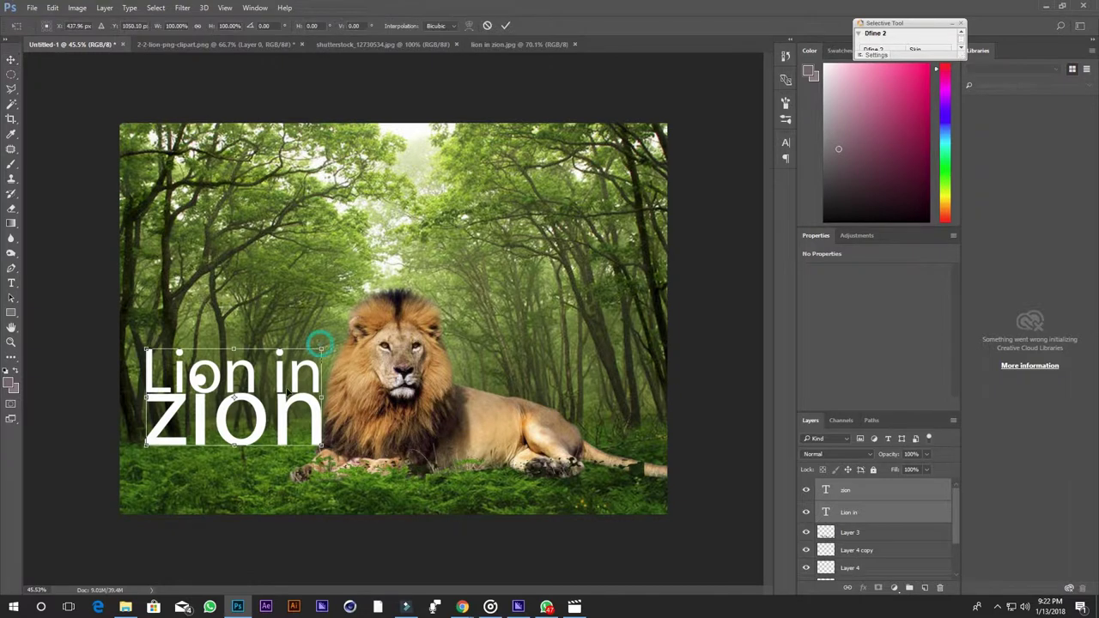
{"action": "left_click_drag", "start_coordinate": [286, 391], "coordinate": [297, 395]}
{"action": "key", "text": "Return"}
{"action": "key", "text": "ctrl+shift+bracketleft"}
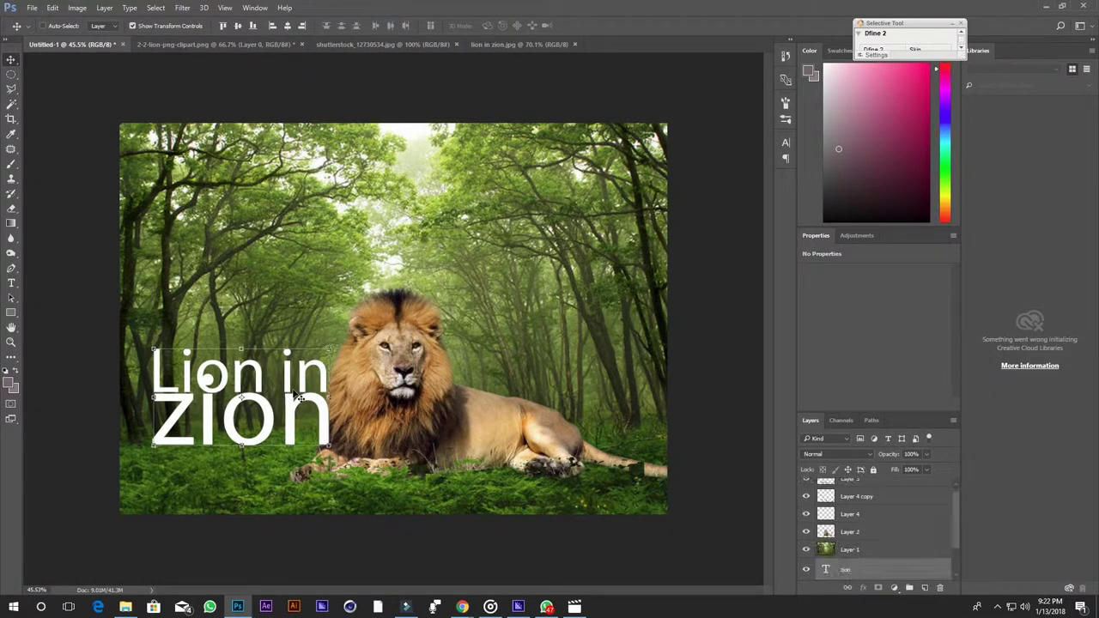
{"action": "key", "text": "ctrl+bracketright"}
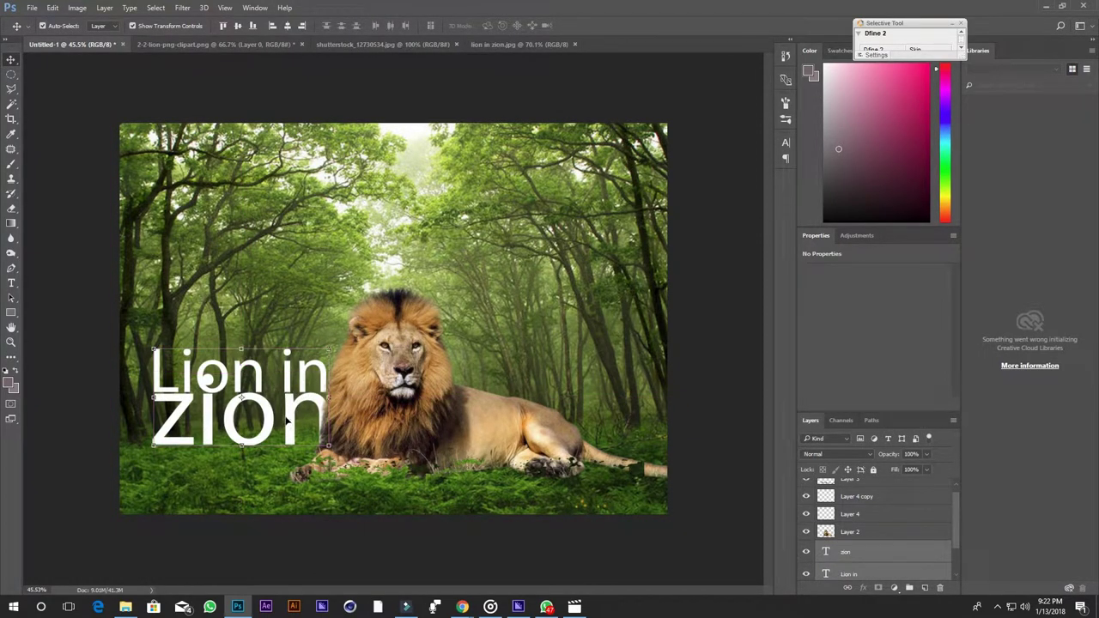
{"action": "scroll", "coordinate": [288, 420], "scroll_direction": "up", "scroll_amount": 2}
{"action": "key", "text": "ctrl+shift+bracketright"}
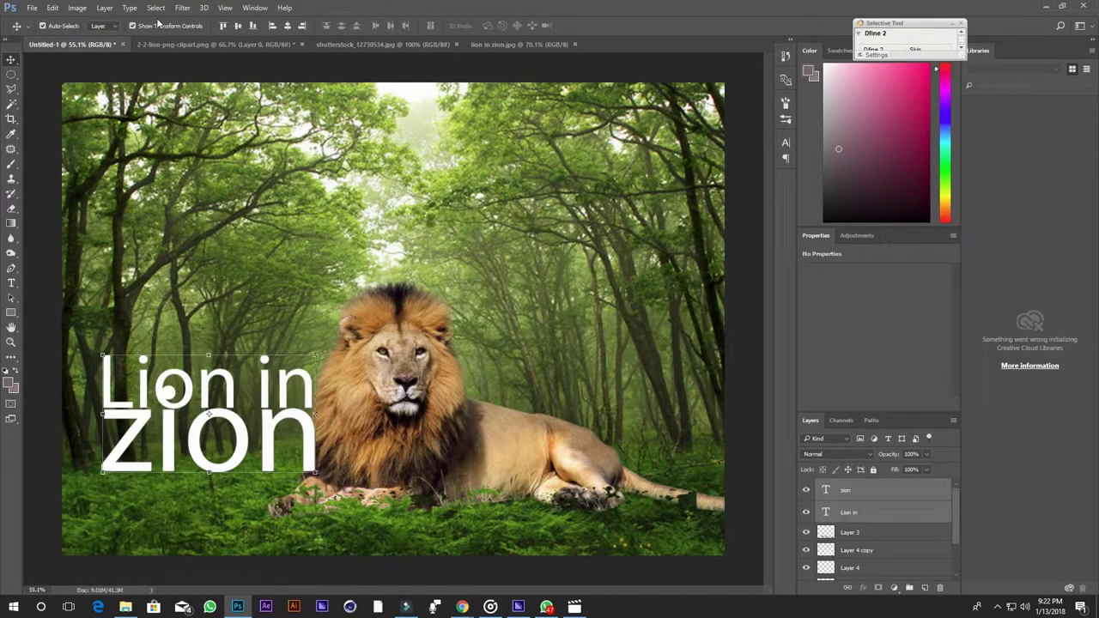
- Arrange the text layers above the forest but beneath the lion, then nudge the title left
{"action": "left_click", "coordinate": [104, 8]}
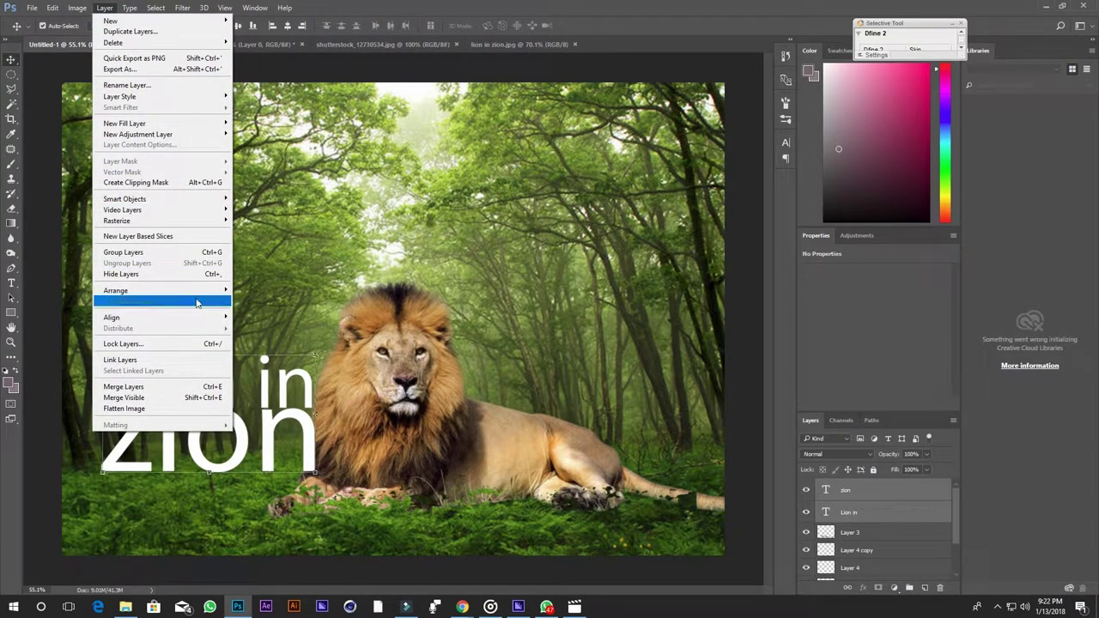
{"action": "mouse_move", "coordinate": [115, 290]}
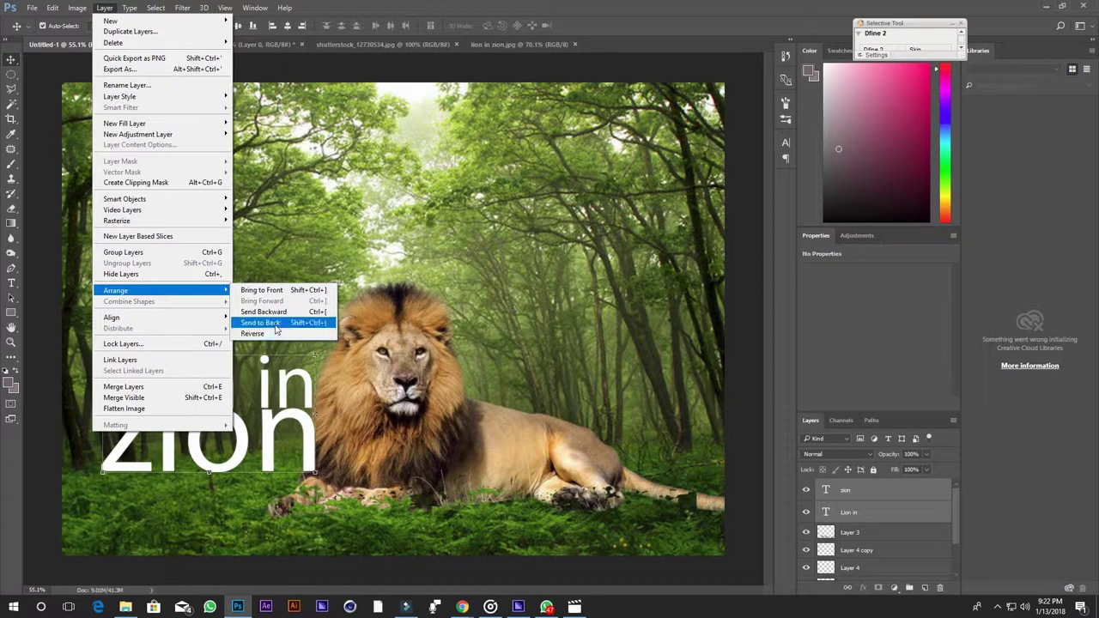
{"action": "left_click", "coordinate": [277, 327]}
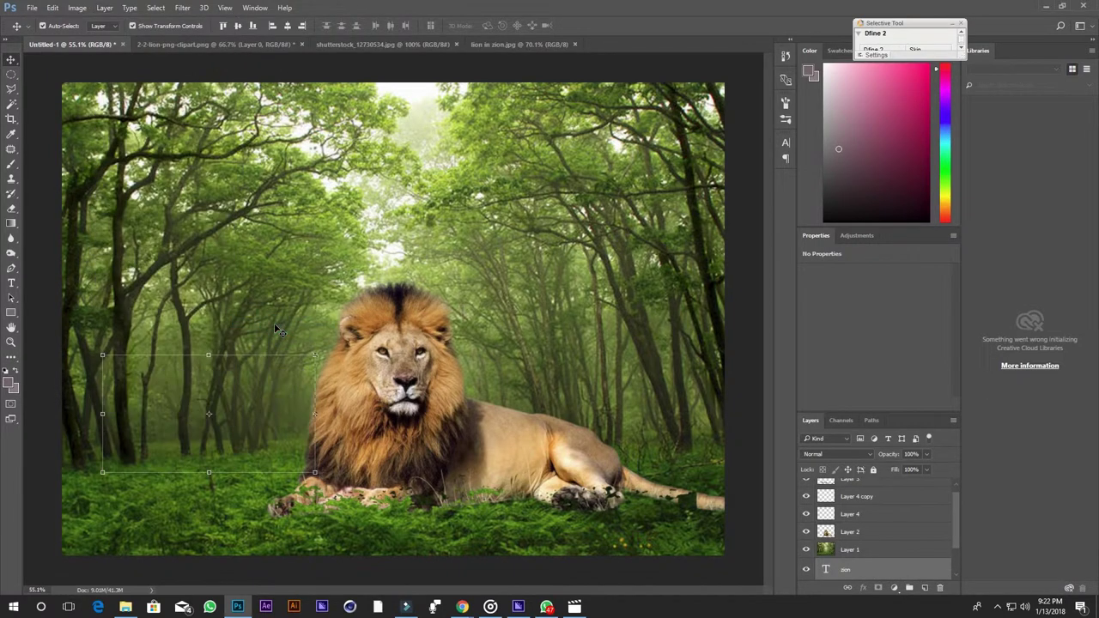
{"action": "left_click", "coordinate": [104, 9]}
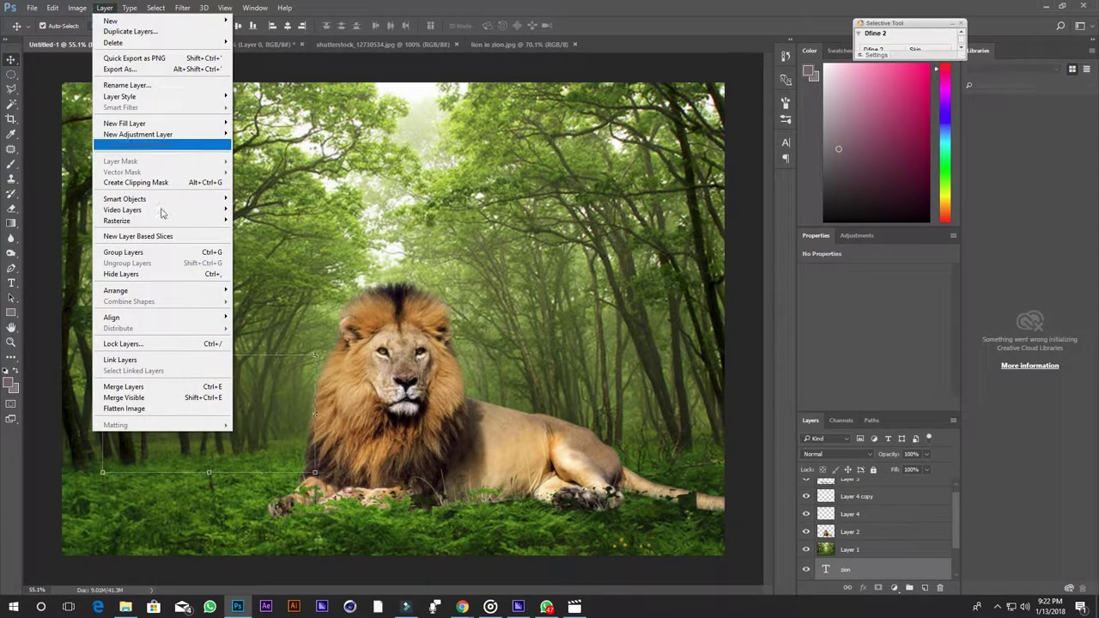
{"action": "left_click", "coordinate": [196, 290]}
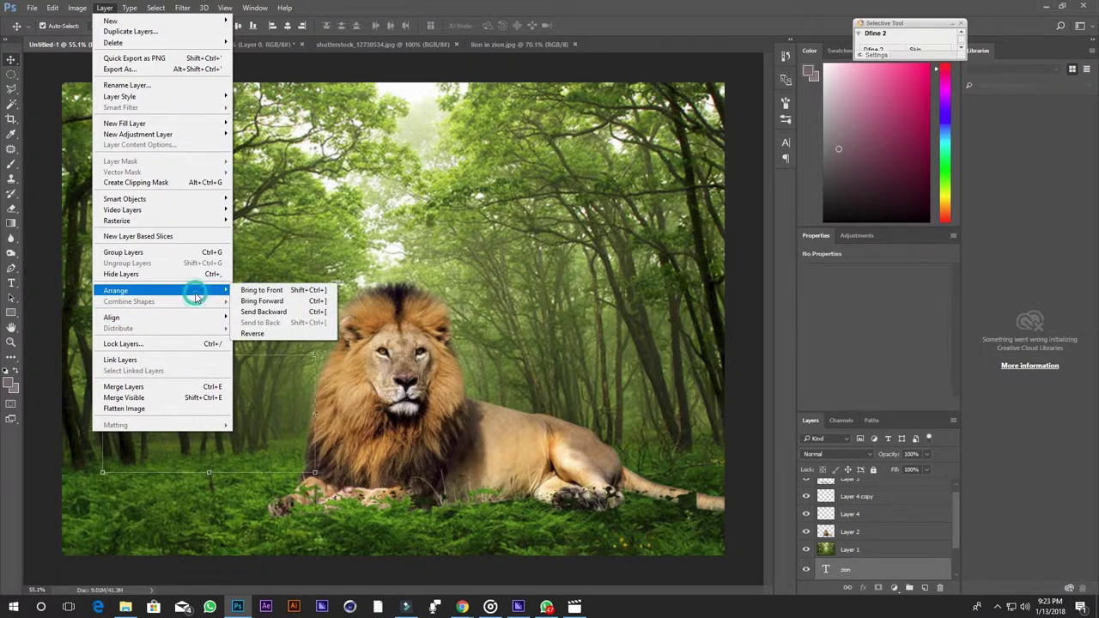
{"action": "left_click", "coordinate": [262, 300]}
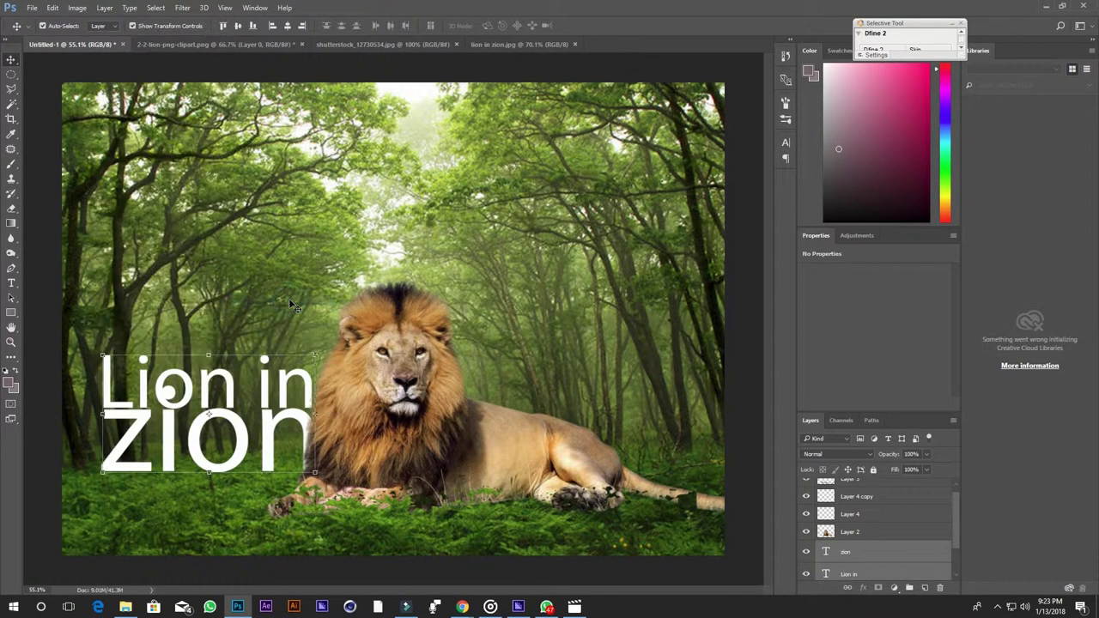
{"action": "left_click_drag", "start_coordinate": [269, 419], "coordinate": [263, 420]}
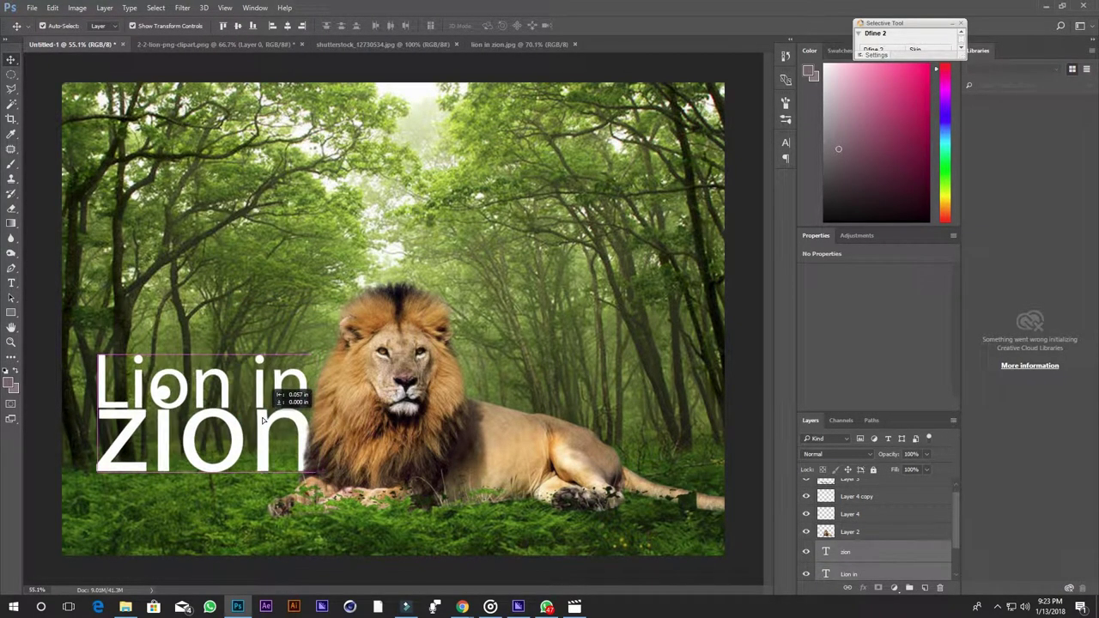
{"action": "scroll", "coordinate": [263, 420], "scroll_direction": "down", "scroll_amount": 2}
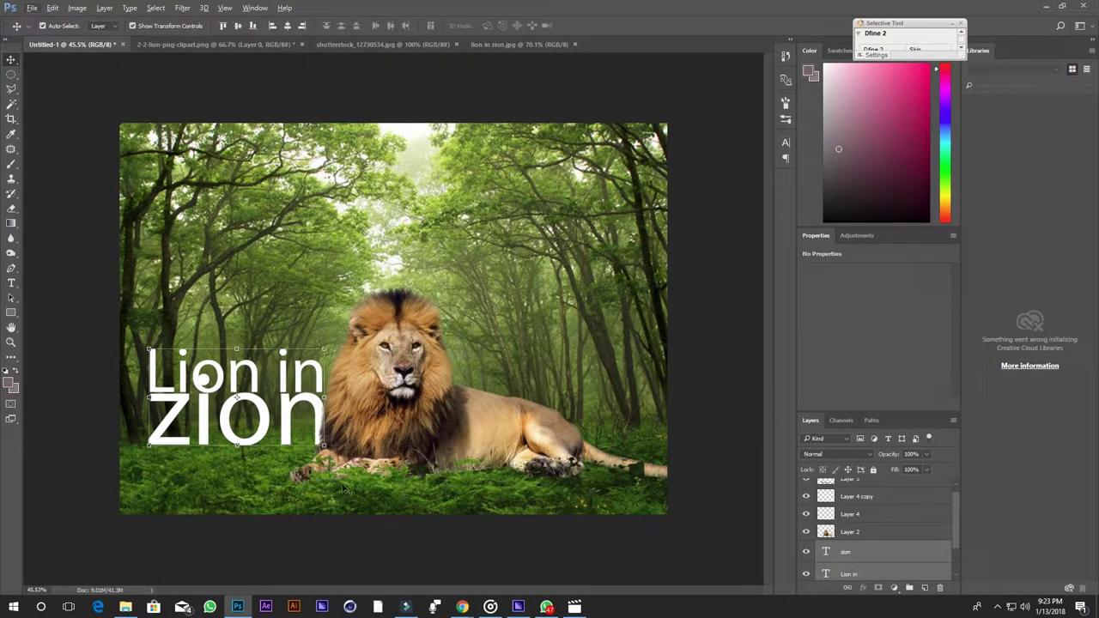
{"action": "left_click", "coordinate": [440, 508]}
{"action": "left_click_drag", "start_coordinate": [440, 508], "coordinate": [475, 471]}
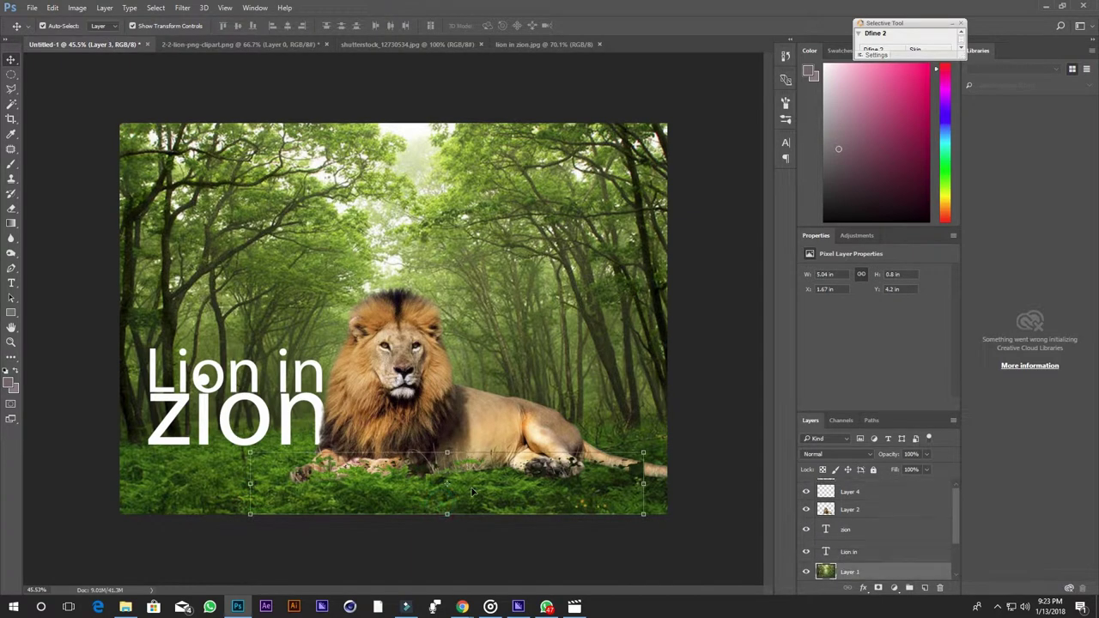
{"action": "left_click", "coordinate": [474, 471]}
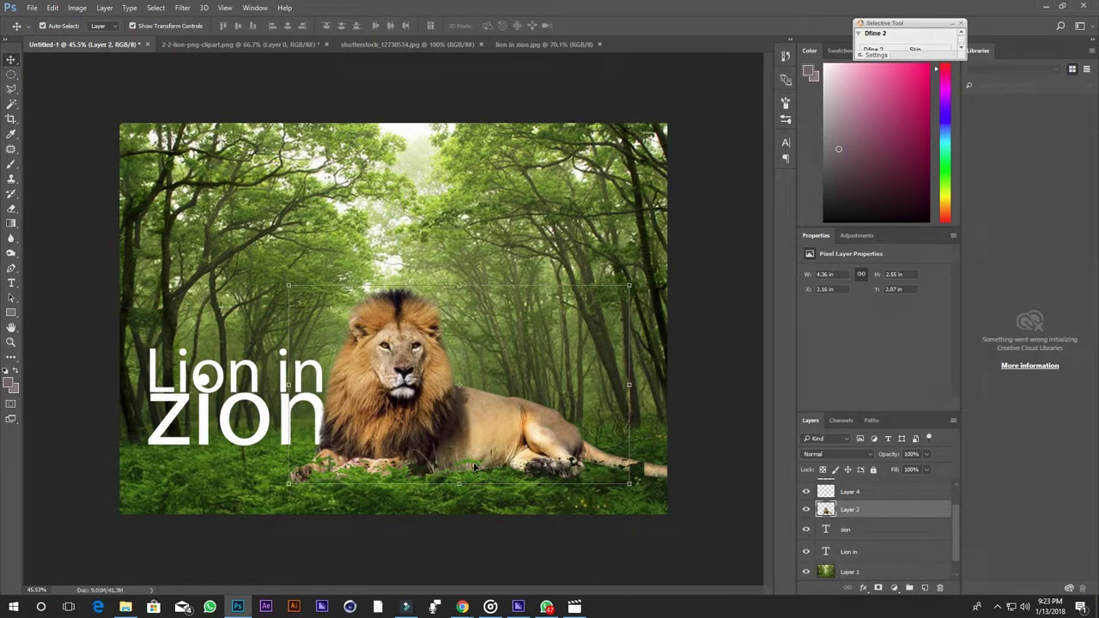
{"action": "left_click", "coordinate": [389, 478]}
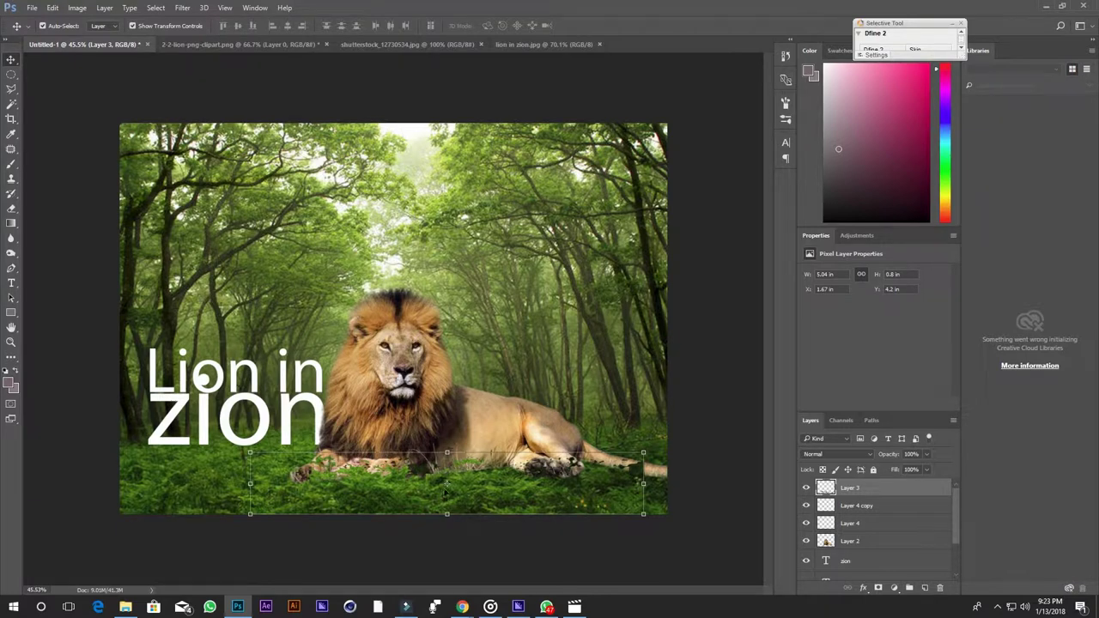
{"action": "key", "text": "ctrl+plus"}
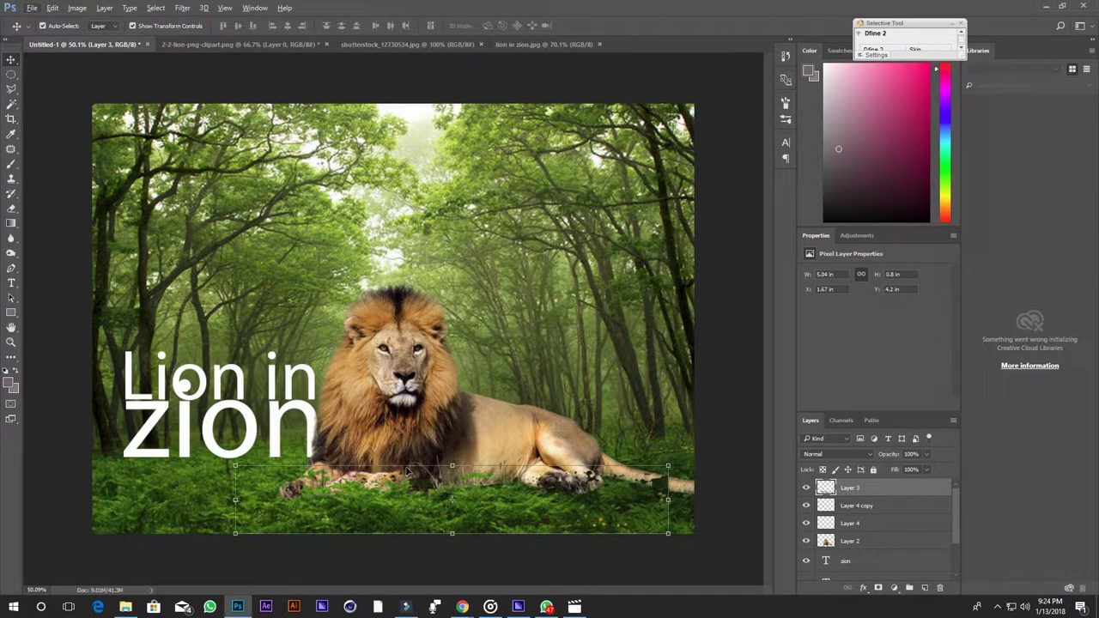
- Duplicate the grass strip under 'zion' and delete the copy's part covering the lion
{"action": "key", "text": "ctrl"}
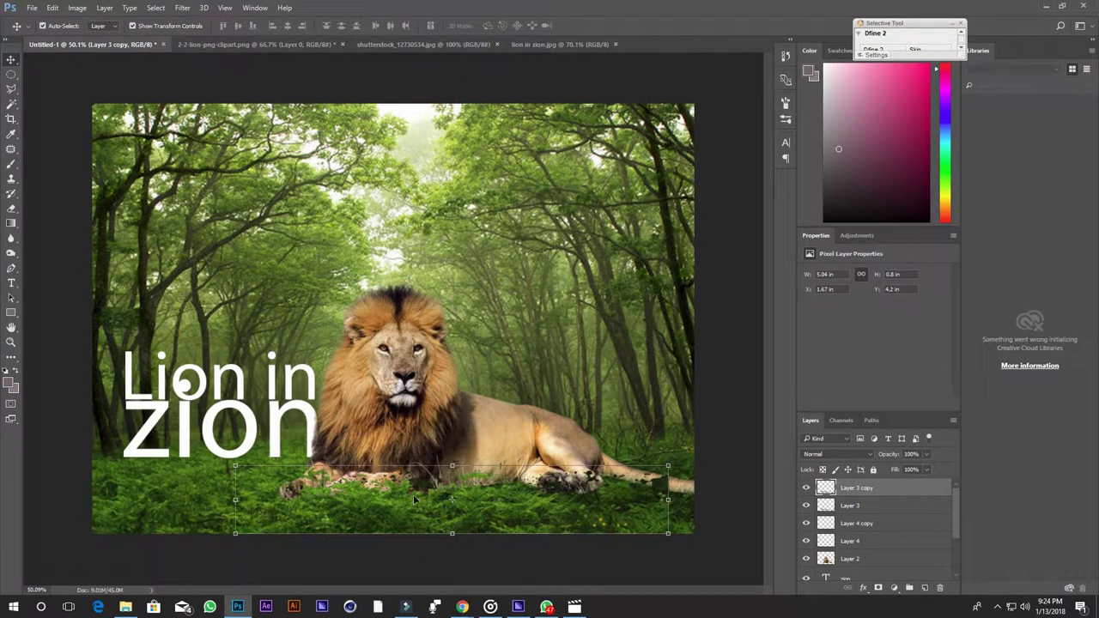
{"action": "left_click_drag", "start_coordinate": [411, 473], "coordinate": [283, 462]}
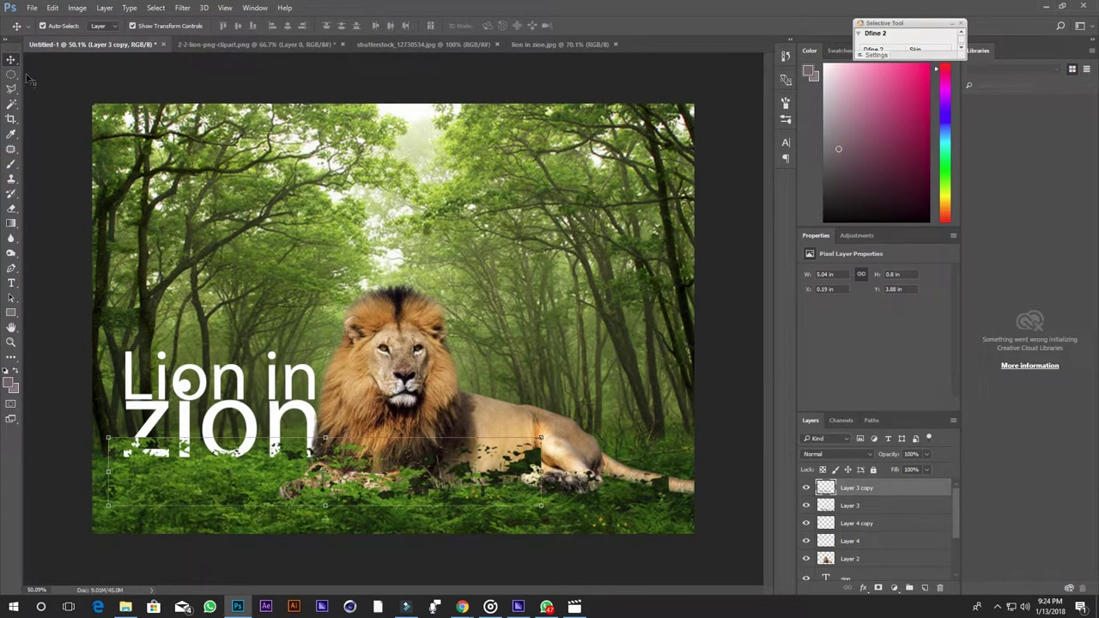
{"action": "left_click", "coordinate": [12, 76]}
{"action": "left_click", "coordinate": [78, 75]}
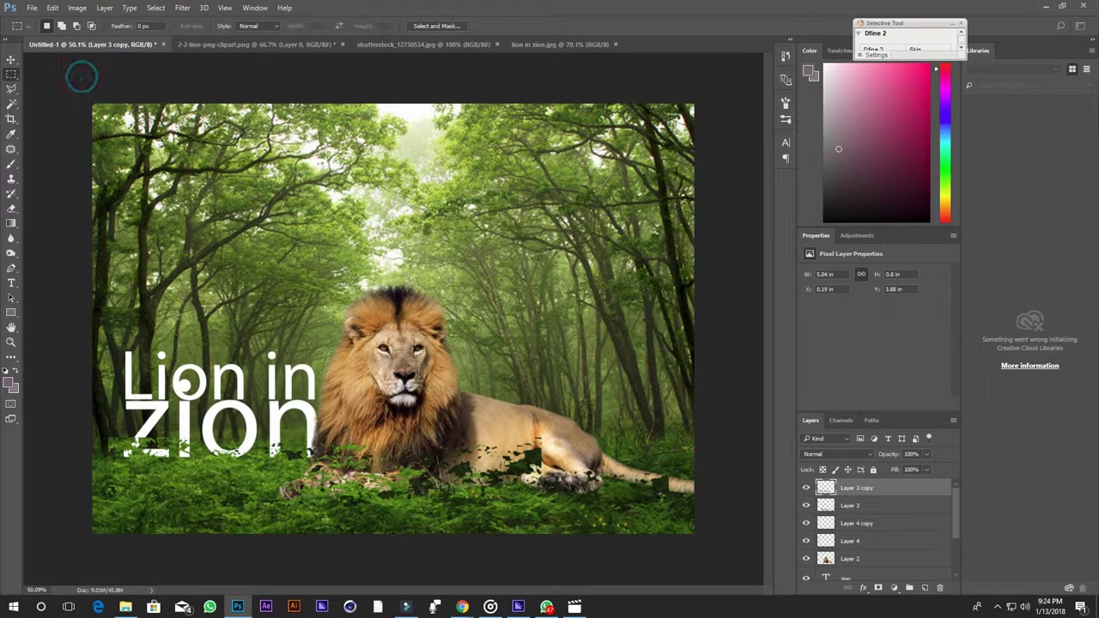
{"action": "left_click_drag", "start_coordinate": [658, 411], "coordinate": [315, 534]}
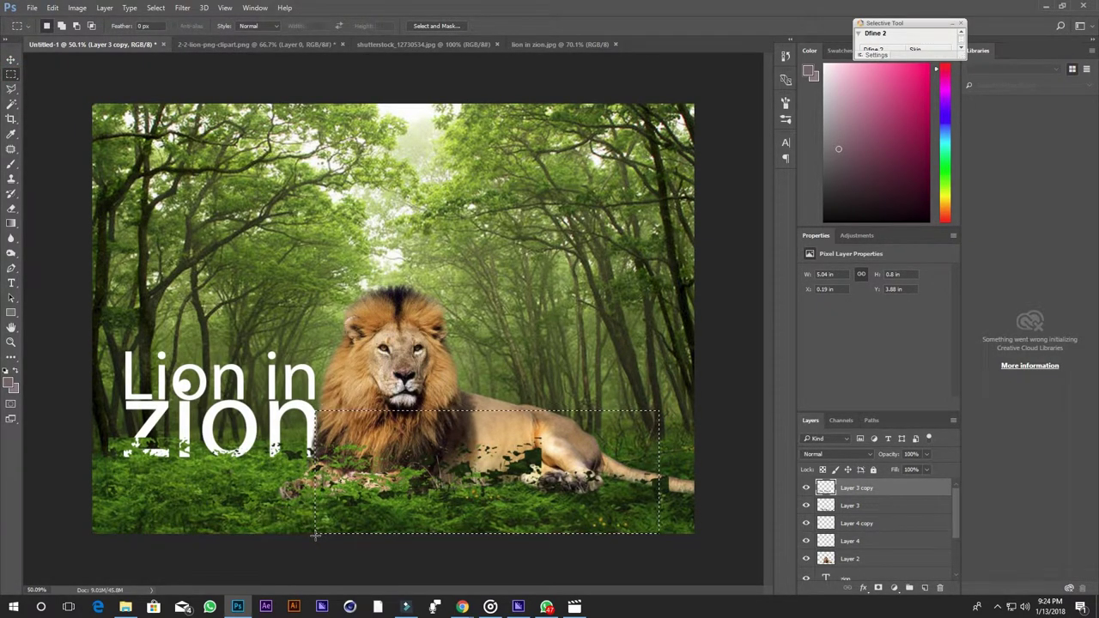
{"action": "key", "text": "Delete"}
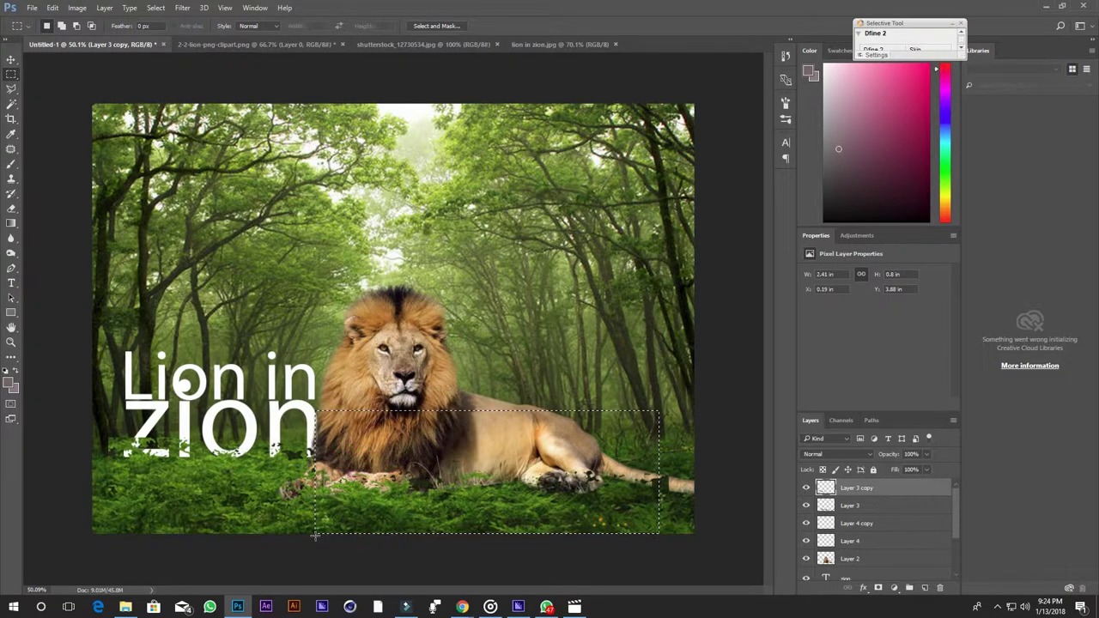
- Delete the leftover copied grass at the far left and check the full canvas
{"action": "left_click_drag", "start_coordinate": [92, 409], "coordinate": [127, 530]}
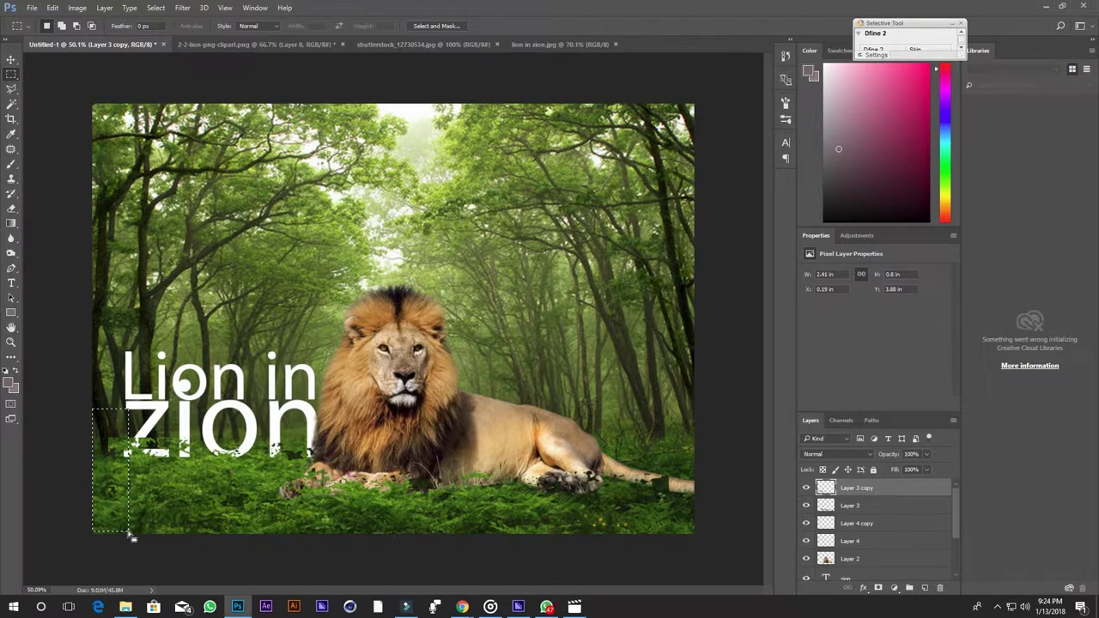
{"action": "key", "text": "Delete"}
{"action": "left_click", "coordinate": [11, 59]}
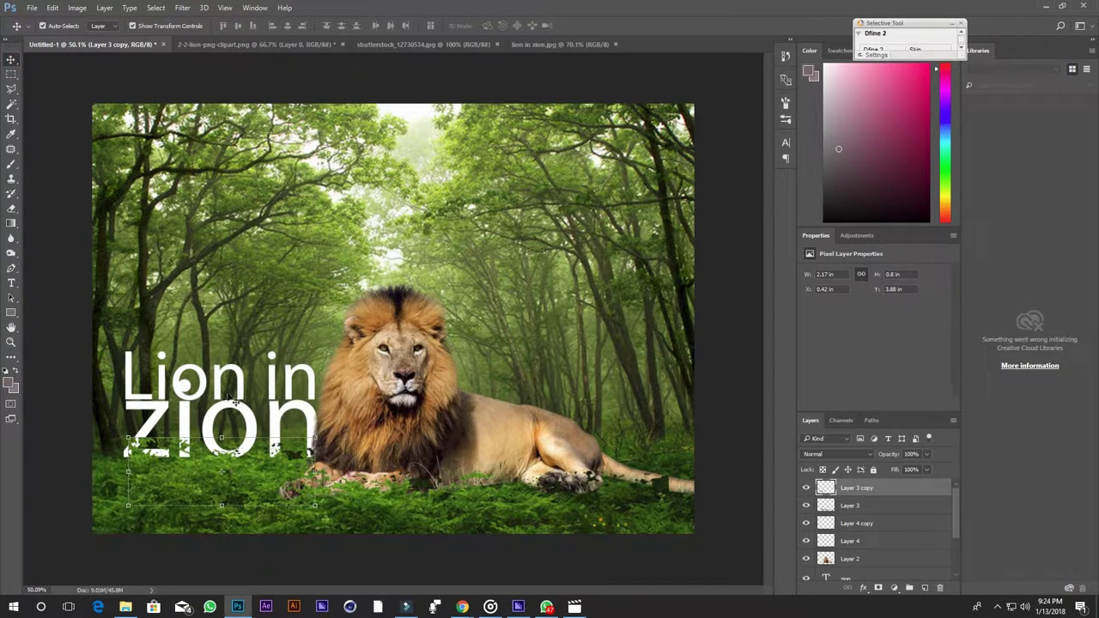
{"action": "key", "text": "ctrl+plus"}
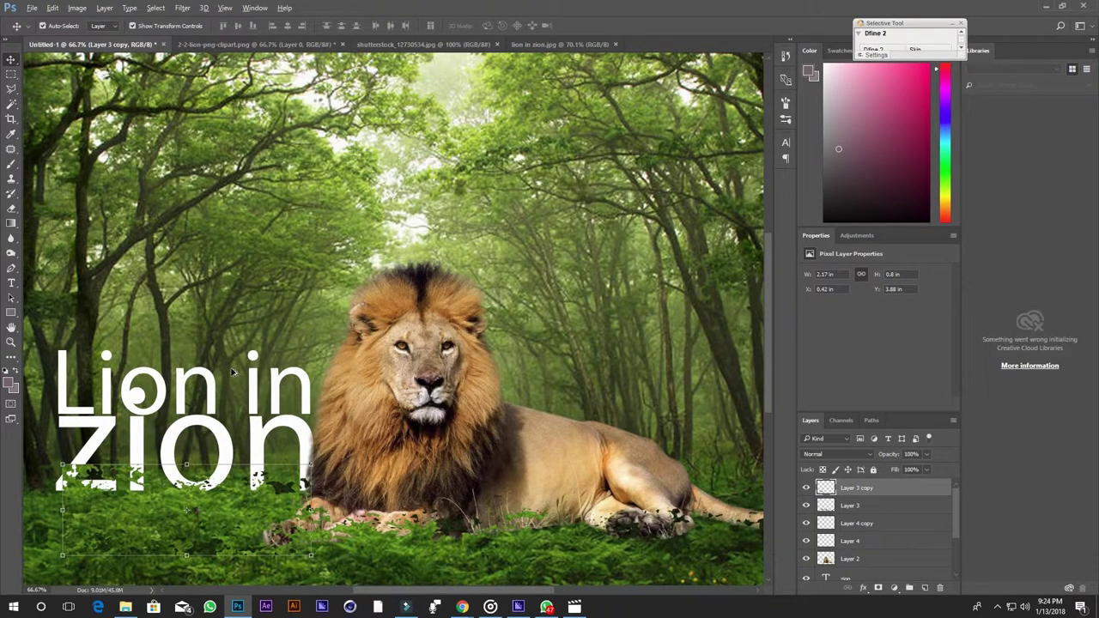
{"action": "key", "text": "ctrl+0"}
{"action": "left_click", "coordinate": [686, 354]}
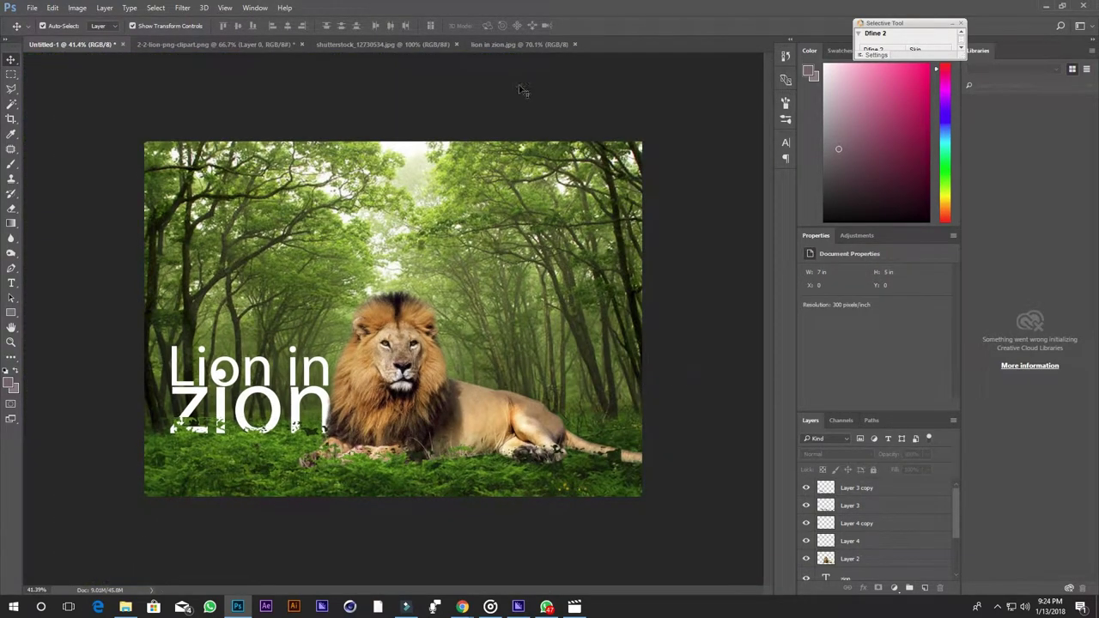
{"action": "left_click", "coordinate": [519, 43]}
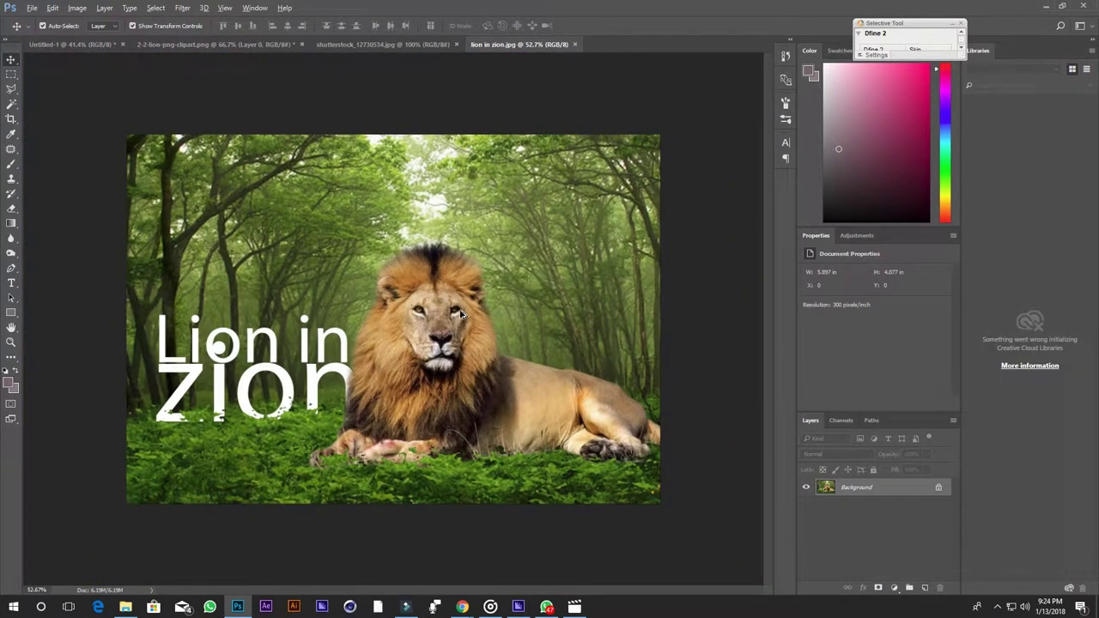
{"action": "left_click", "coordinate": [73, 44]}
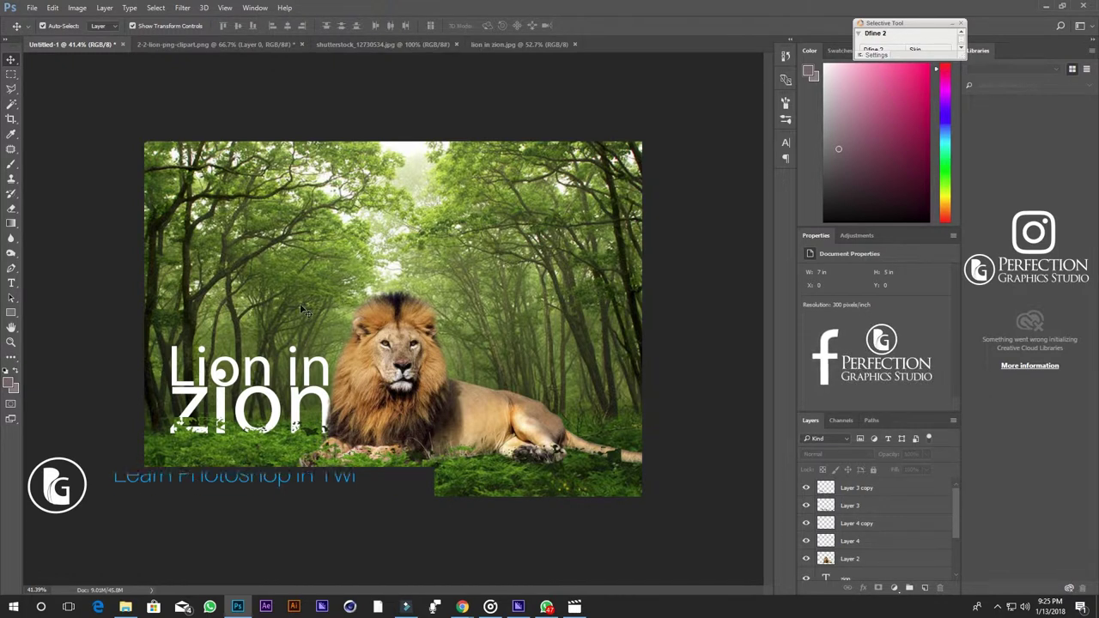
{"action": "key", "text": "ctrl+plus"}
{"action": "key", "text": "ctrl+0"}
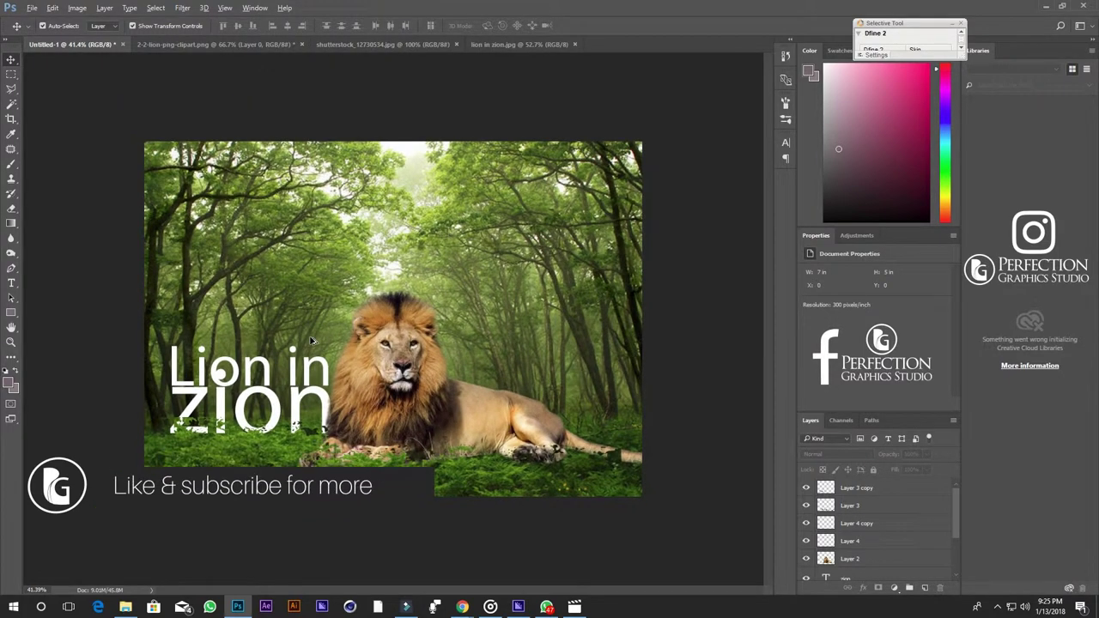